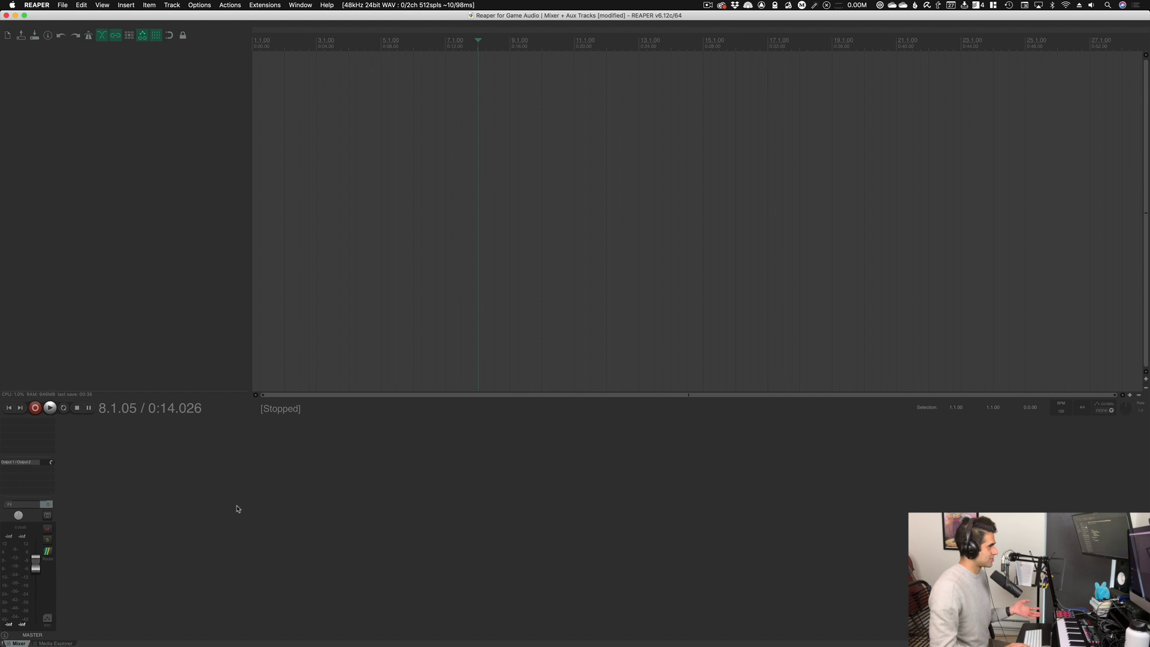
- Open REAPER's Actions list with the ? shortcut
key("shift+slash")
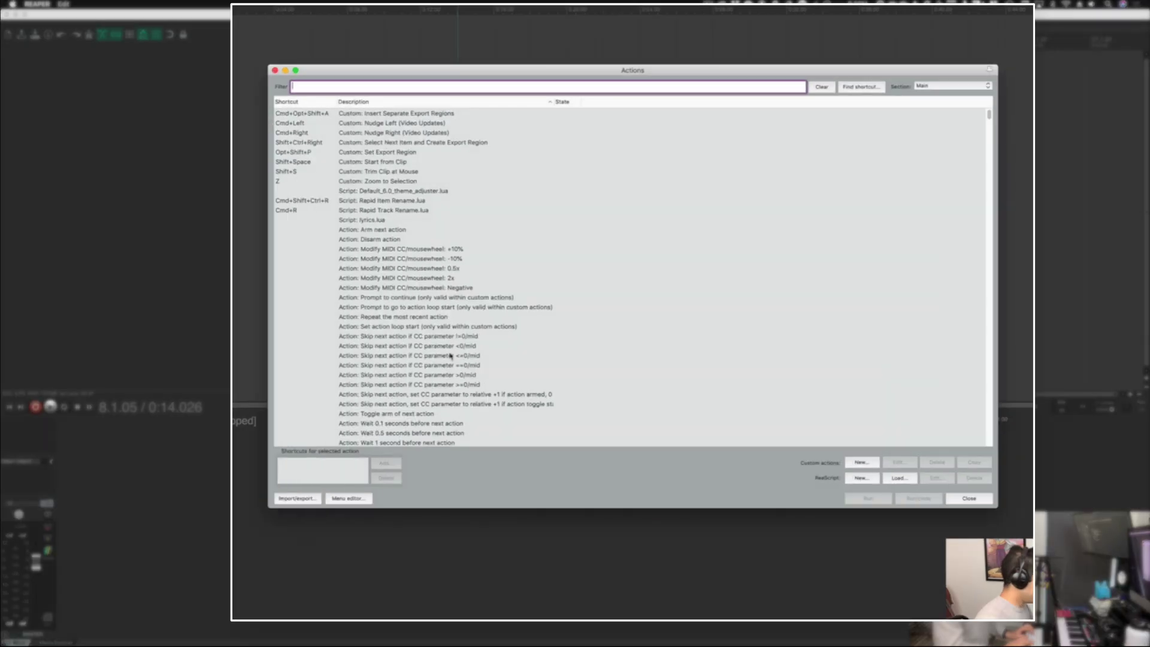
- Filter actions for 'mixer' to find 'View: Toggle mixer visible' (X), then close the list
type("mixer")
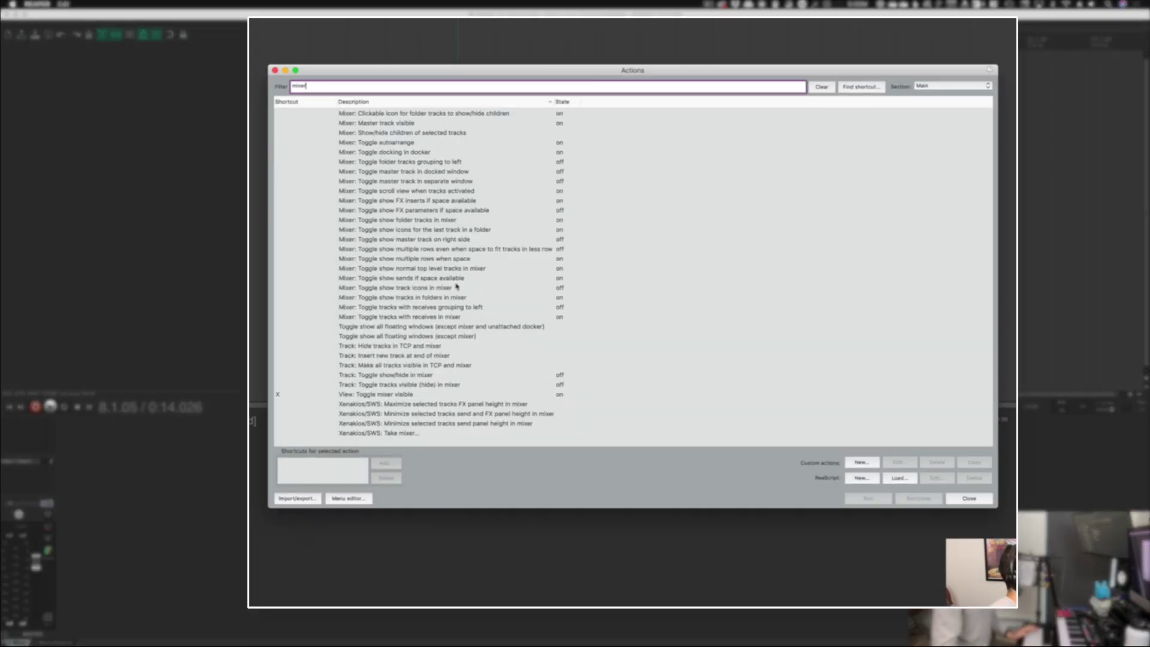
left_click(404, 395)
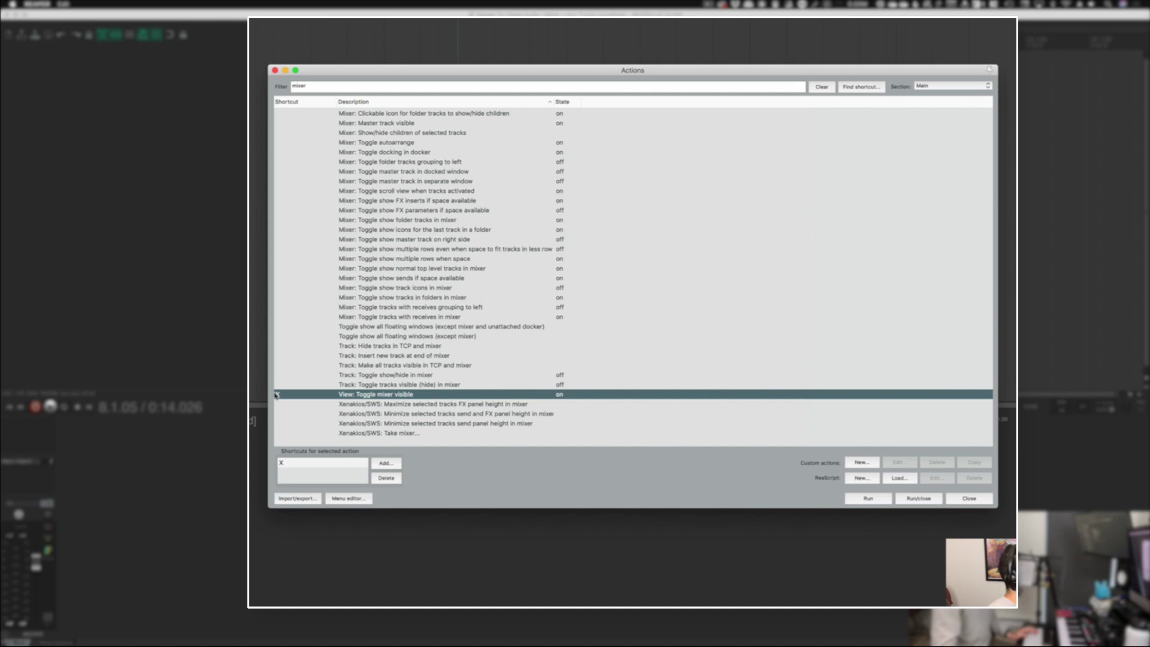
left_click(275, 70)
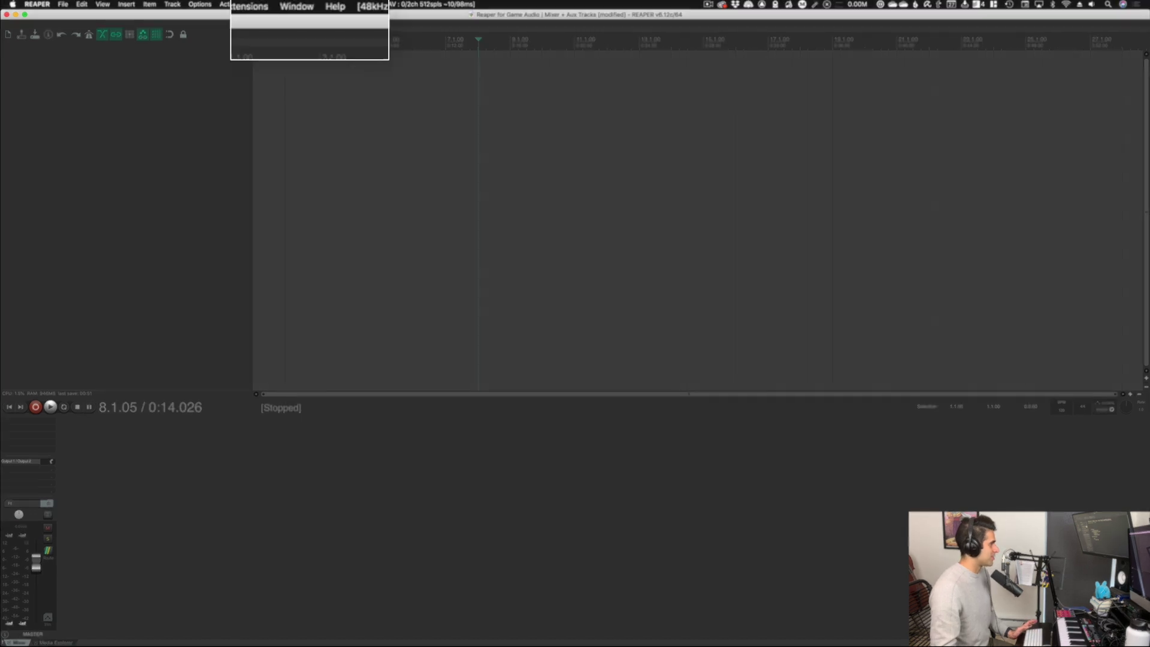
left_click(231, 6)
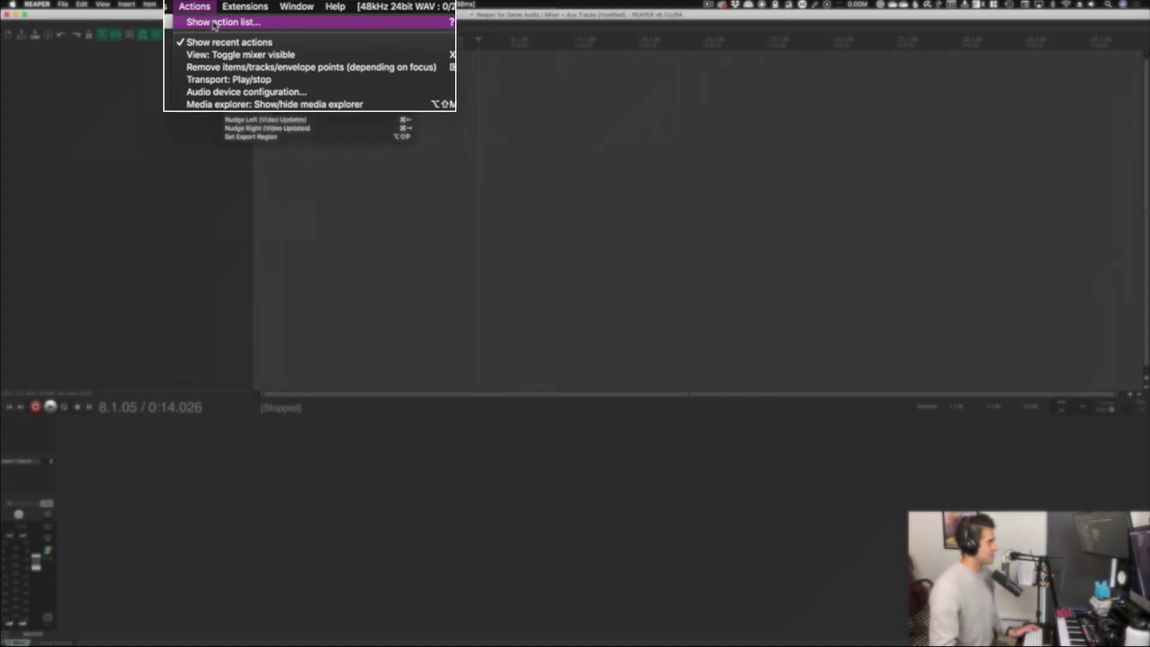
left_click(235, 202)
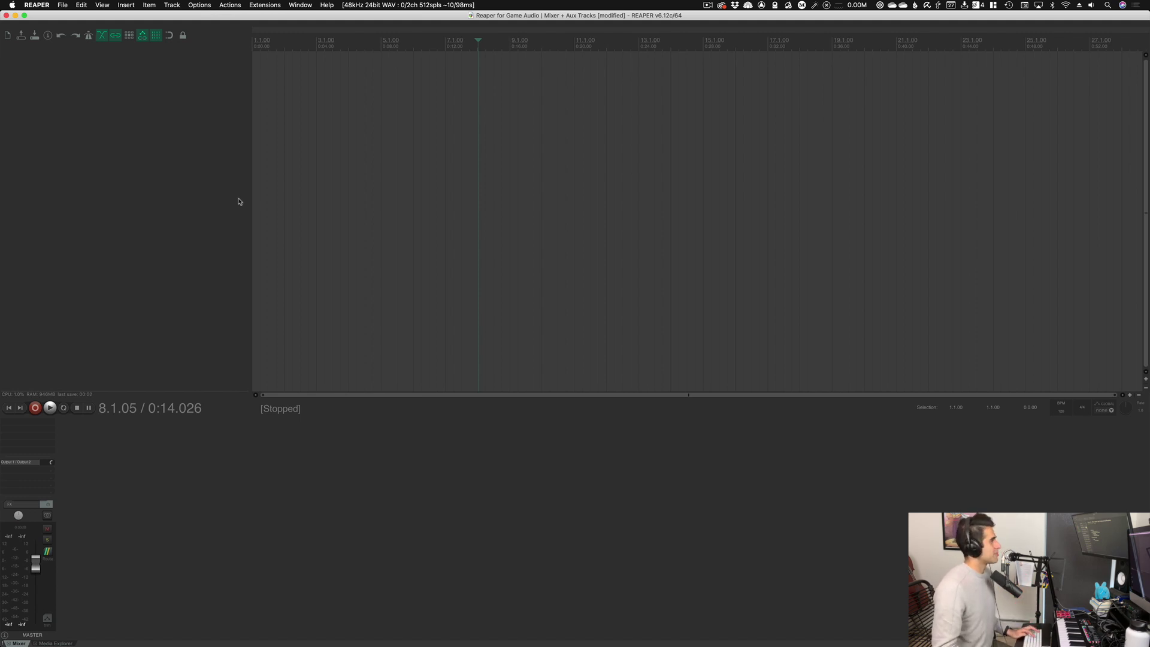
- Add two new tracks to the empty project
double_click(238, 202)
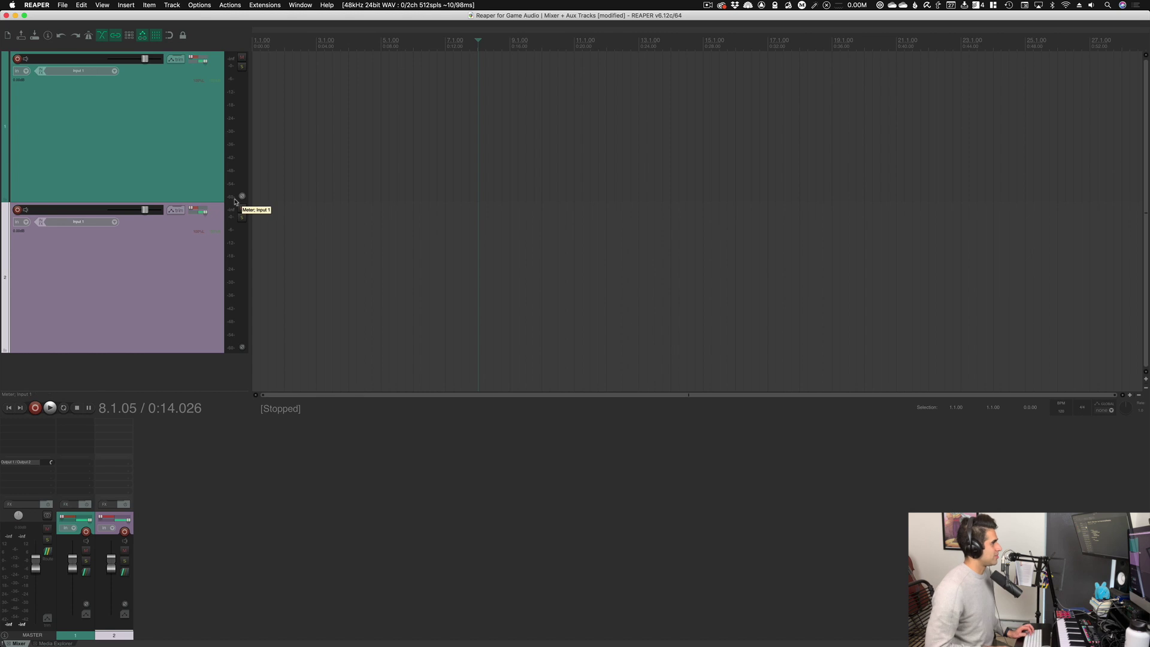
scroll(237, 202, "down", 5)
scroll(235, 202, "down", 3)
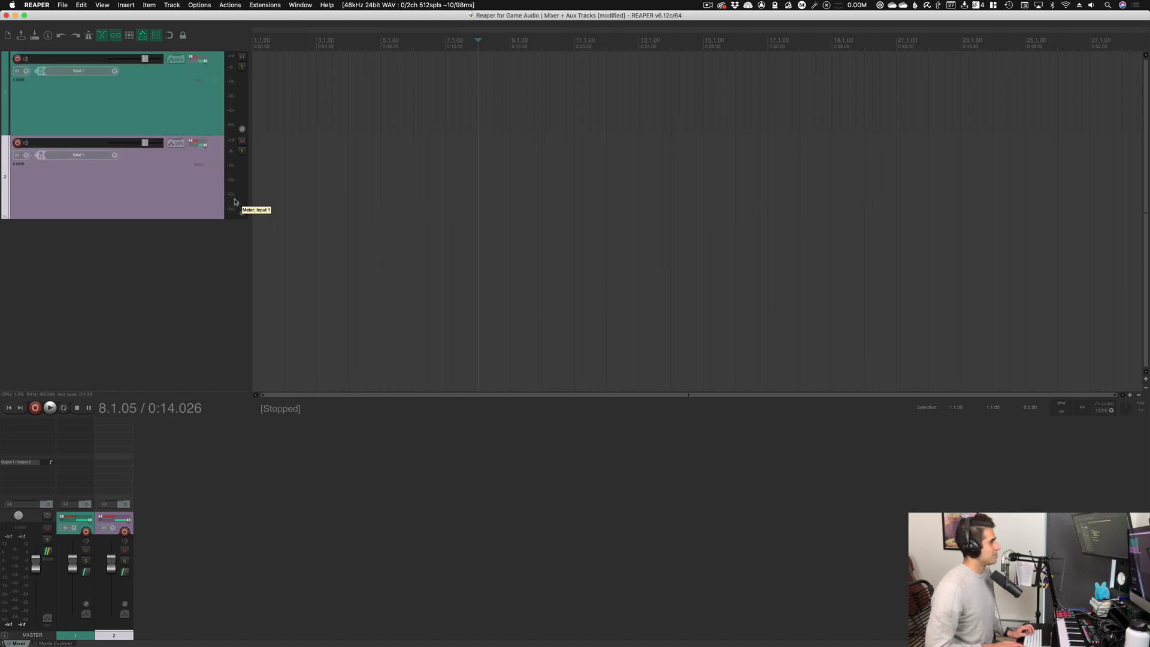
left_click(195, 123)
left_click(175, 144)
key("Escape")
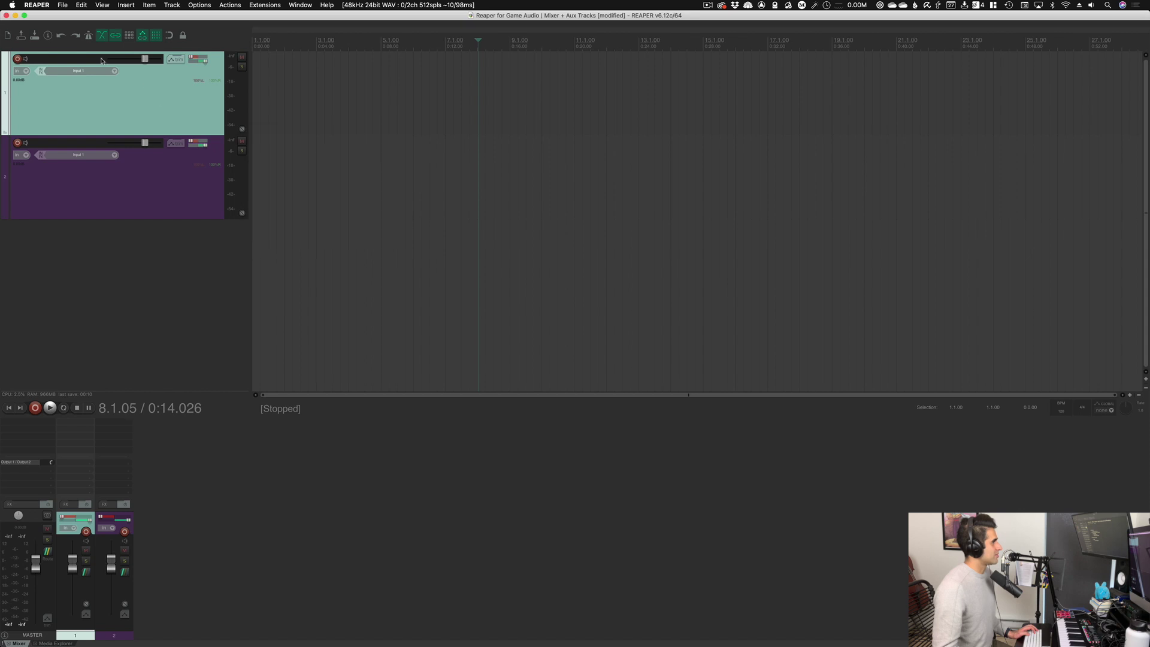
- Rename track 1 to 'Explosion'
double_click(53, 60)
type("Explosion")
key("Return")
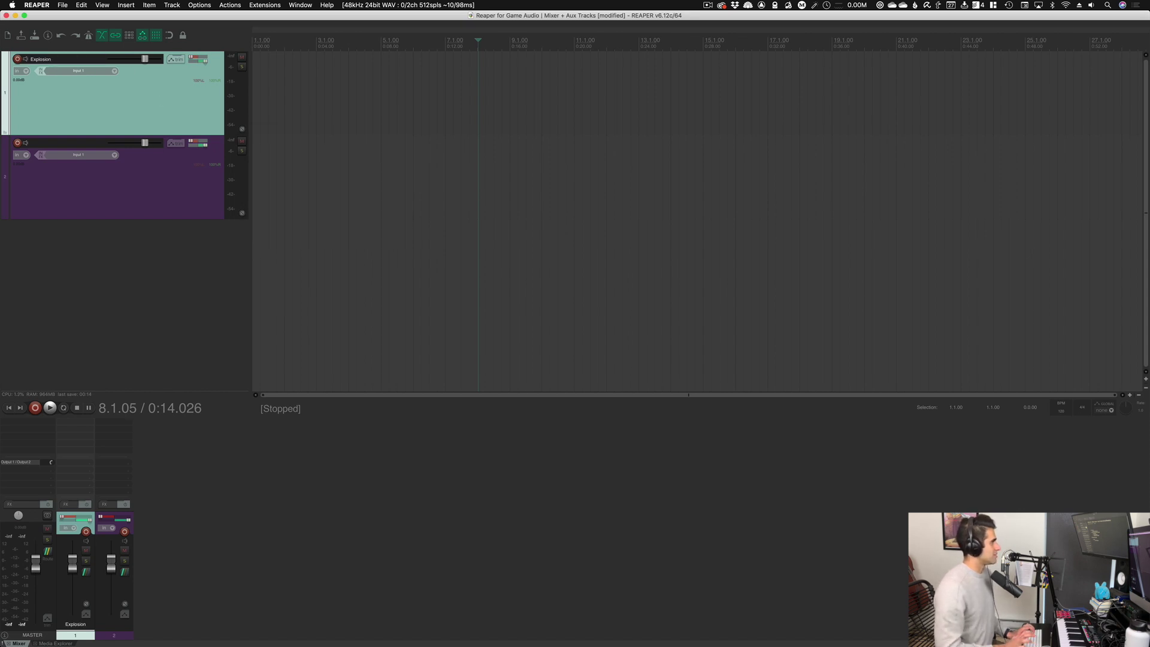
left_click(137, 176)
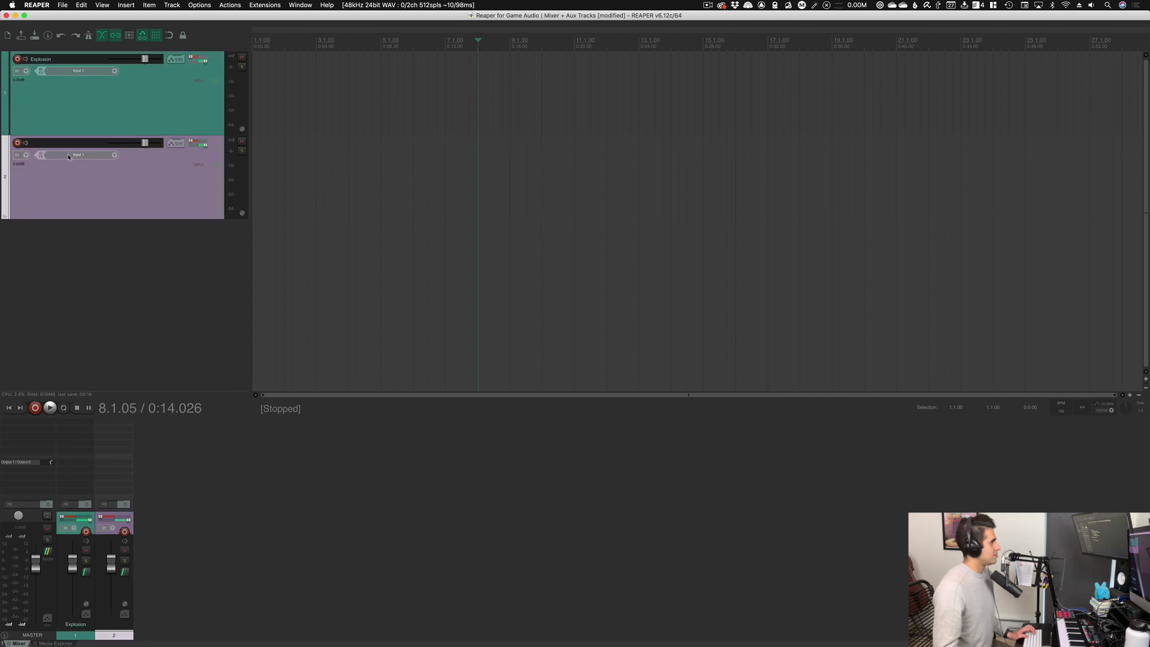
left_click(81, 121)
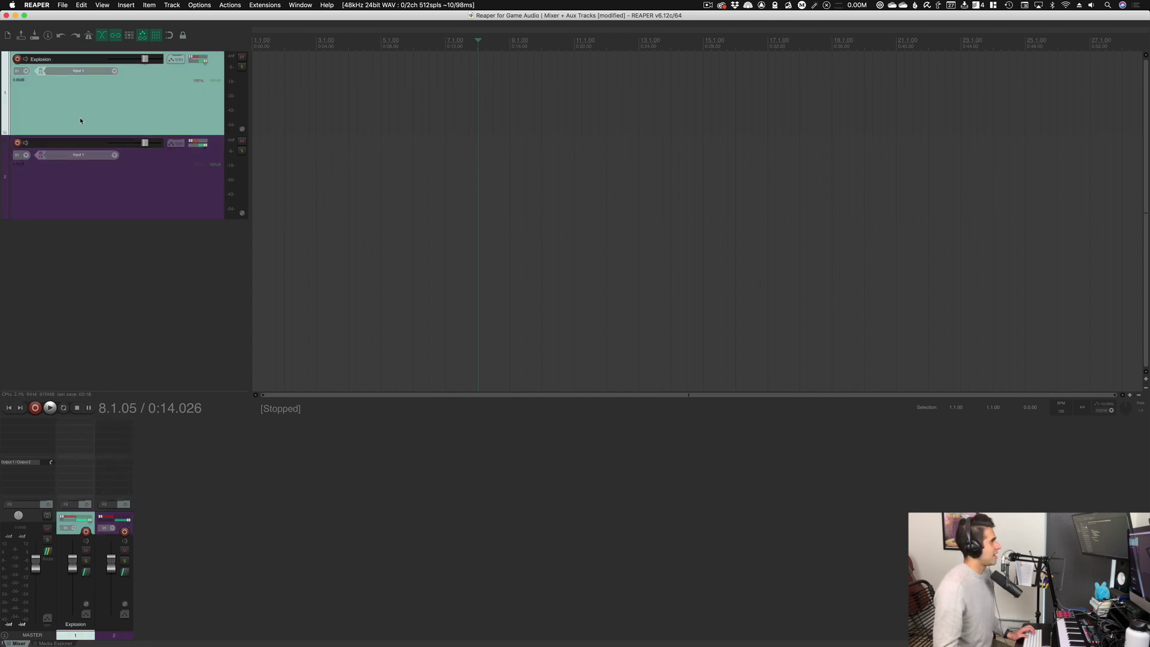
left_click(124, 196)
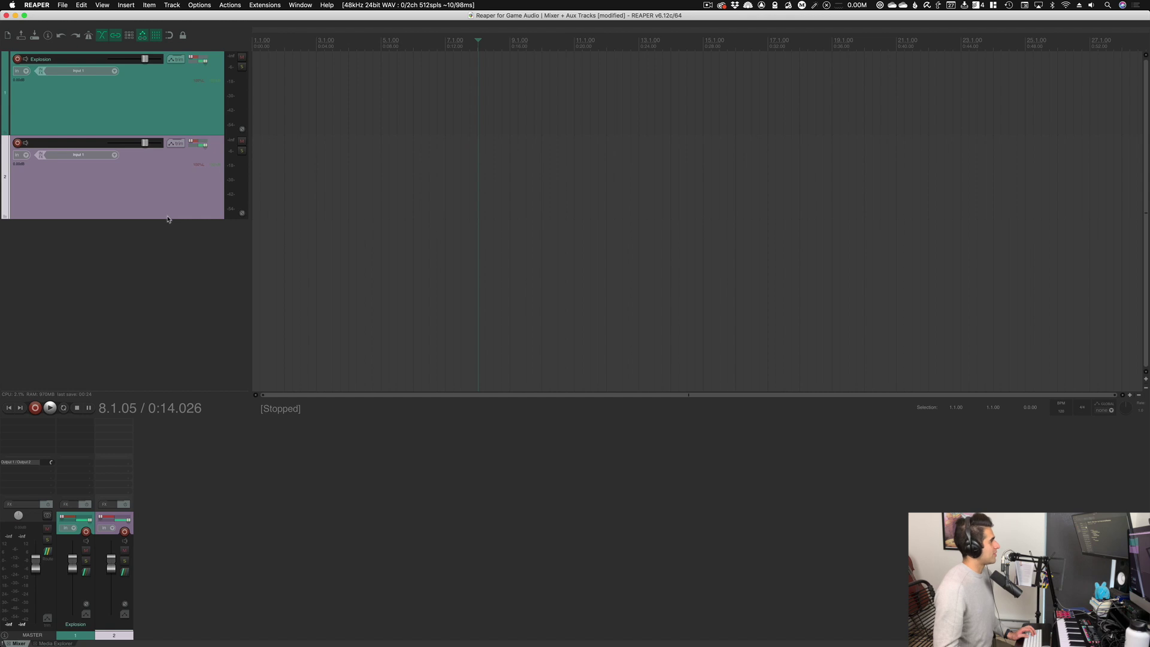
- Rename track 2 to 'Verb' and move the edit cursor back to the project start
double_click(69, 144)
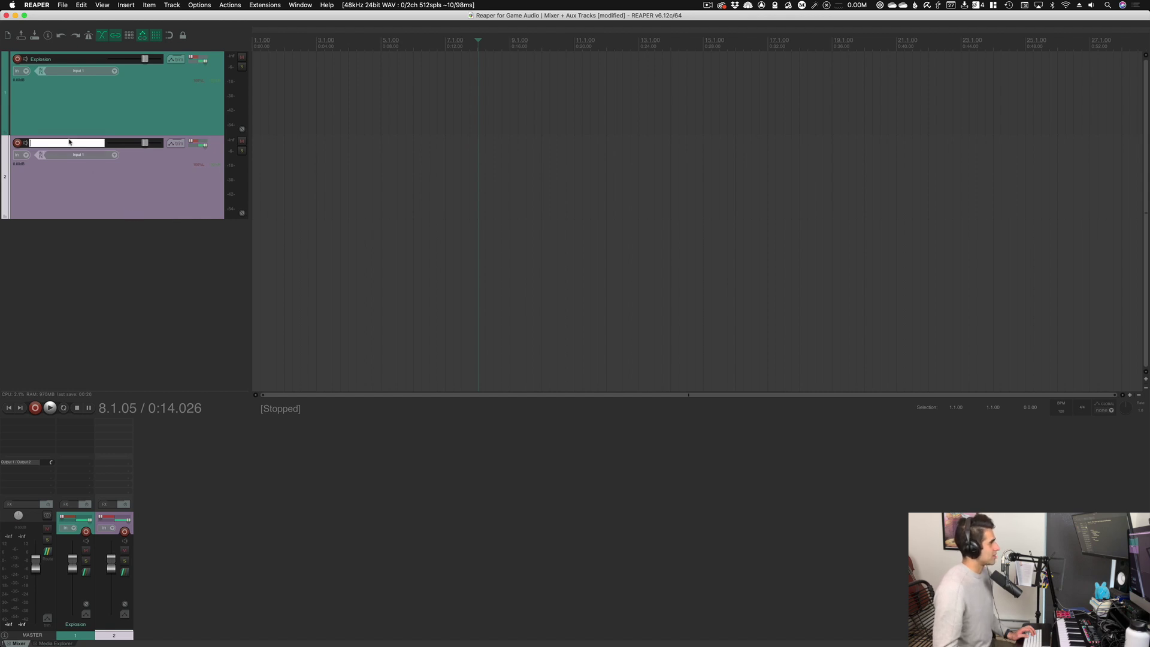
key("Return")
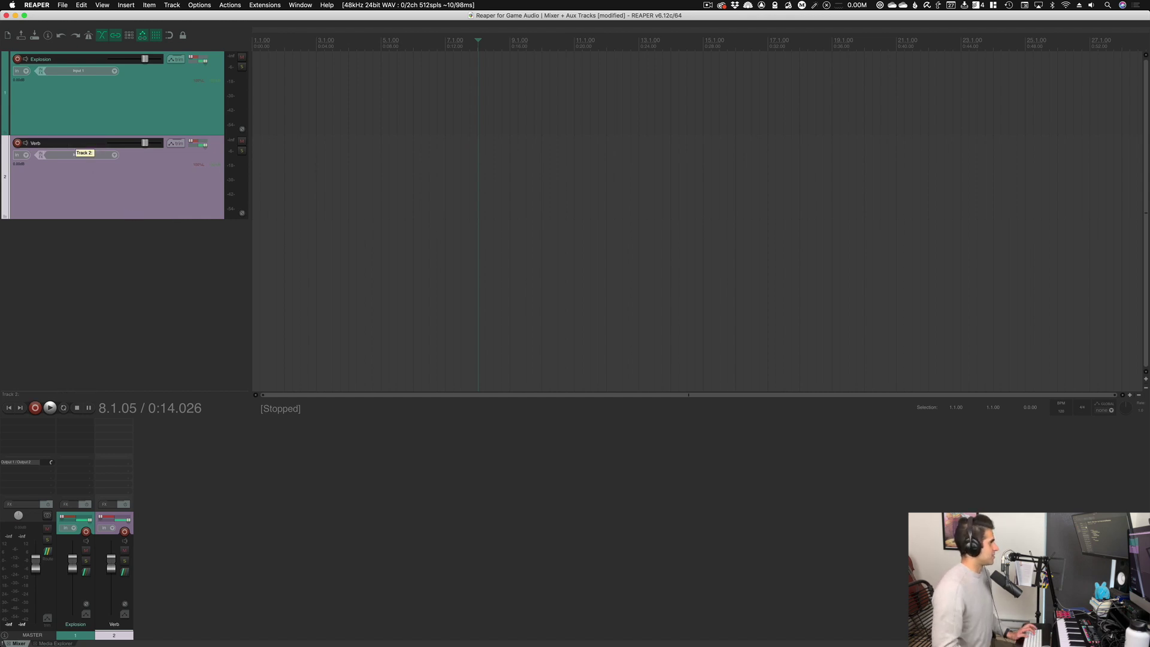
left_click(82, 202)
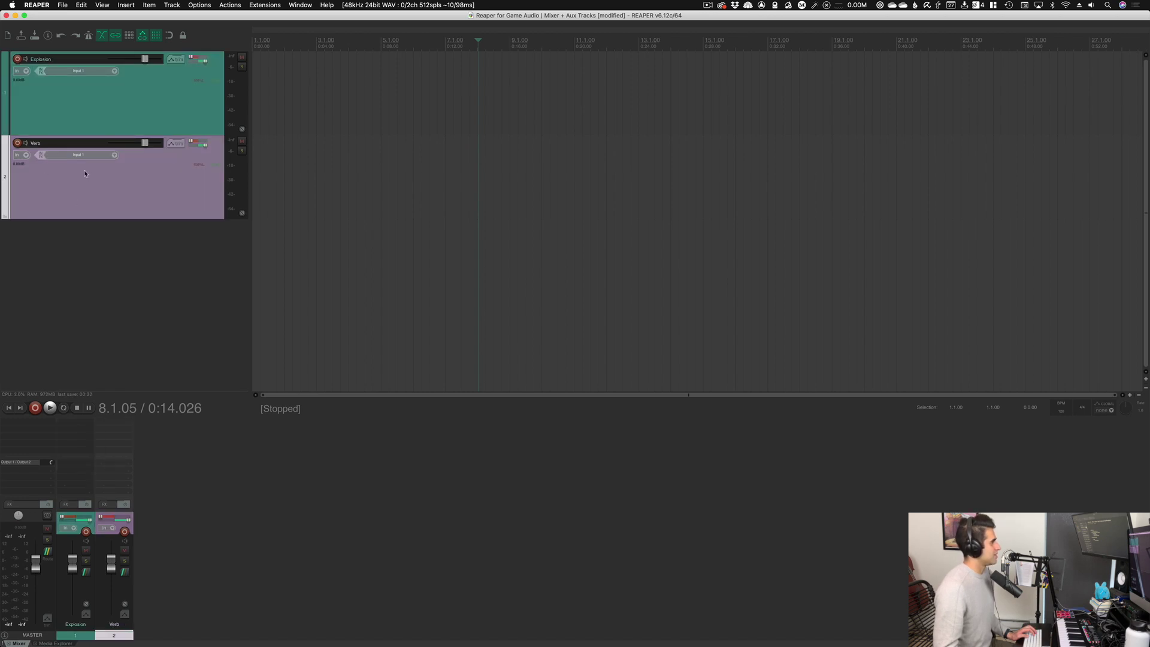
left_click(126, 126)
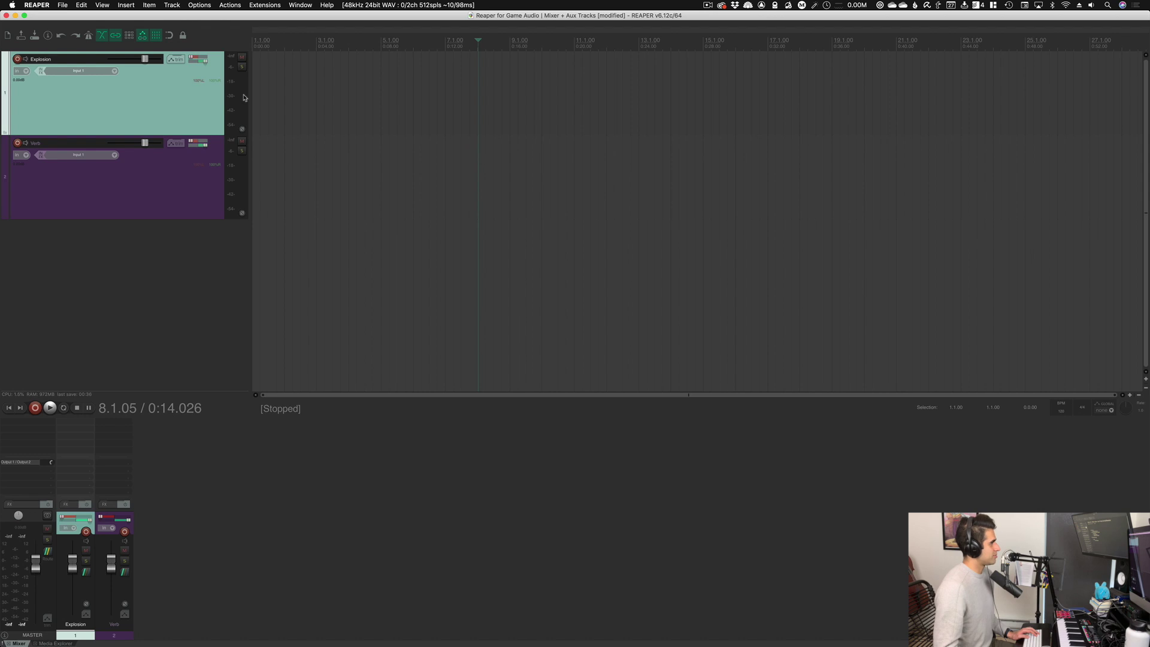
left_click(300, 108)
key("Home")
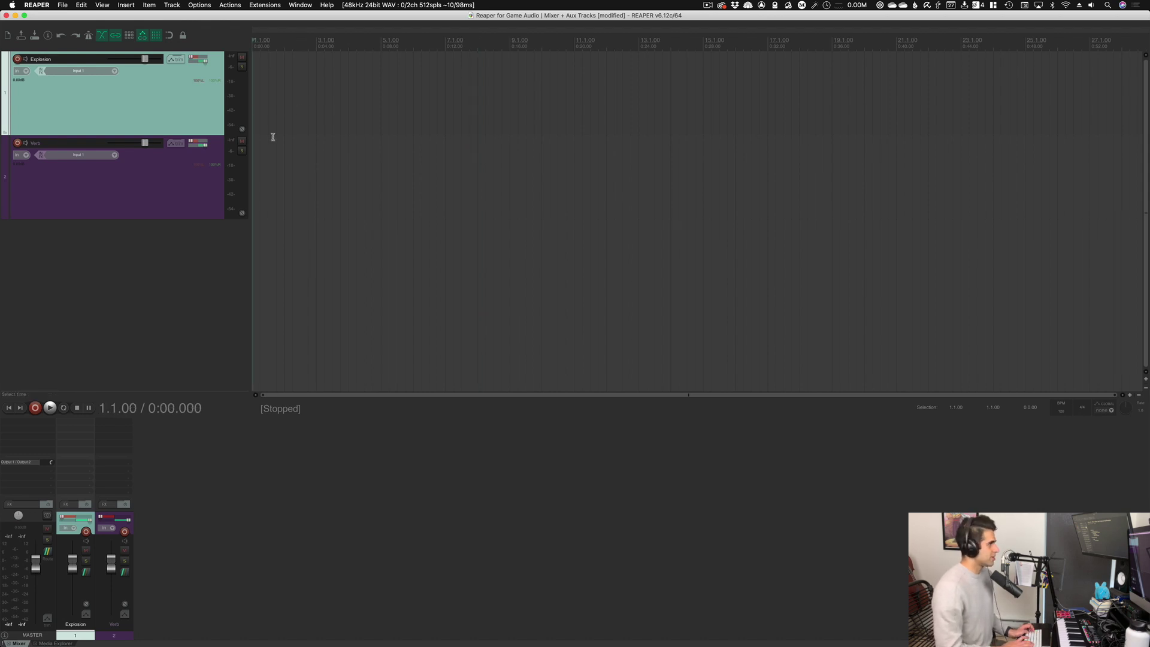
- Drag '75 Explosion 1 Medium Sized Sharp.wav' from the Media Explorer to the Explosion track's start
key("super+alt+x")
left_click(938, 425)
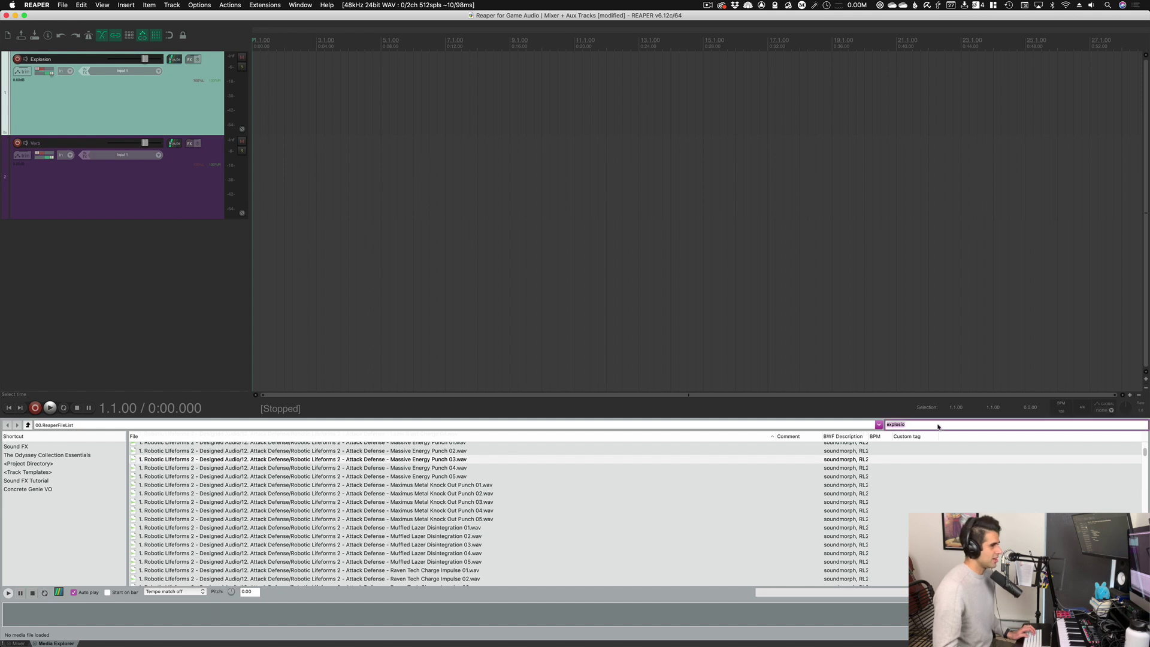
scroll(466, 521, "down", 5)
scroll(465, 511, "down", 10)
left_click_drag(464, 502, 317, 106)
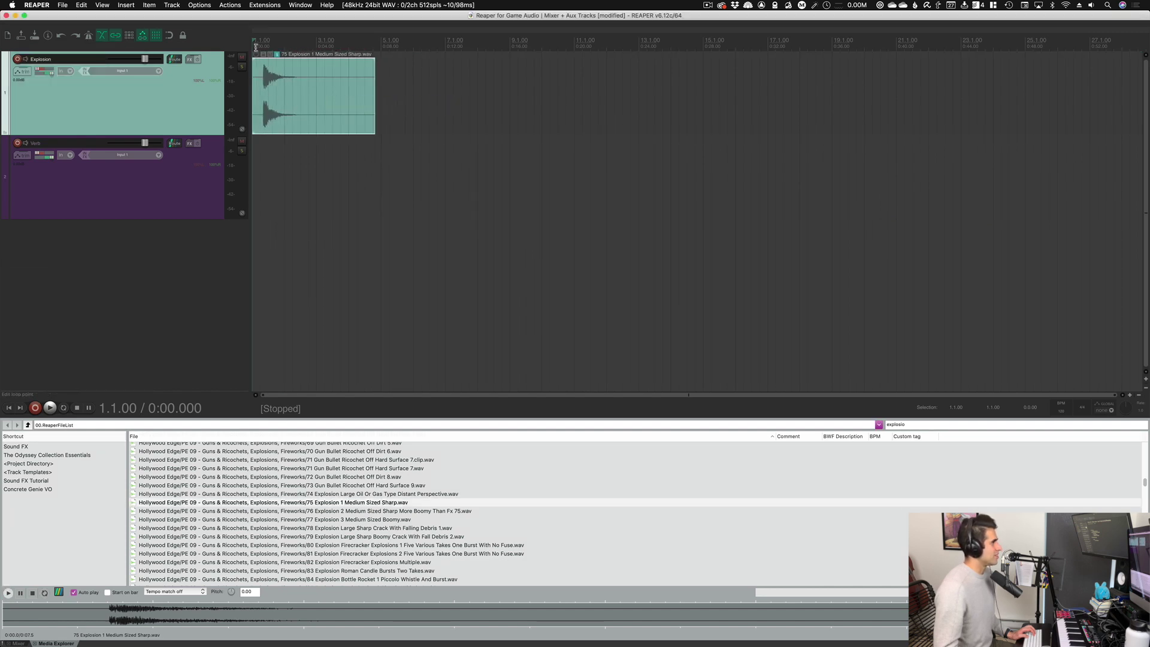
- Play and stop the project to audition the explosion, then show the mixer again
key("space")
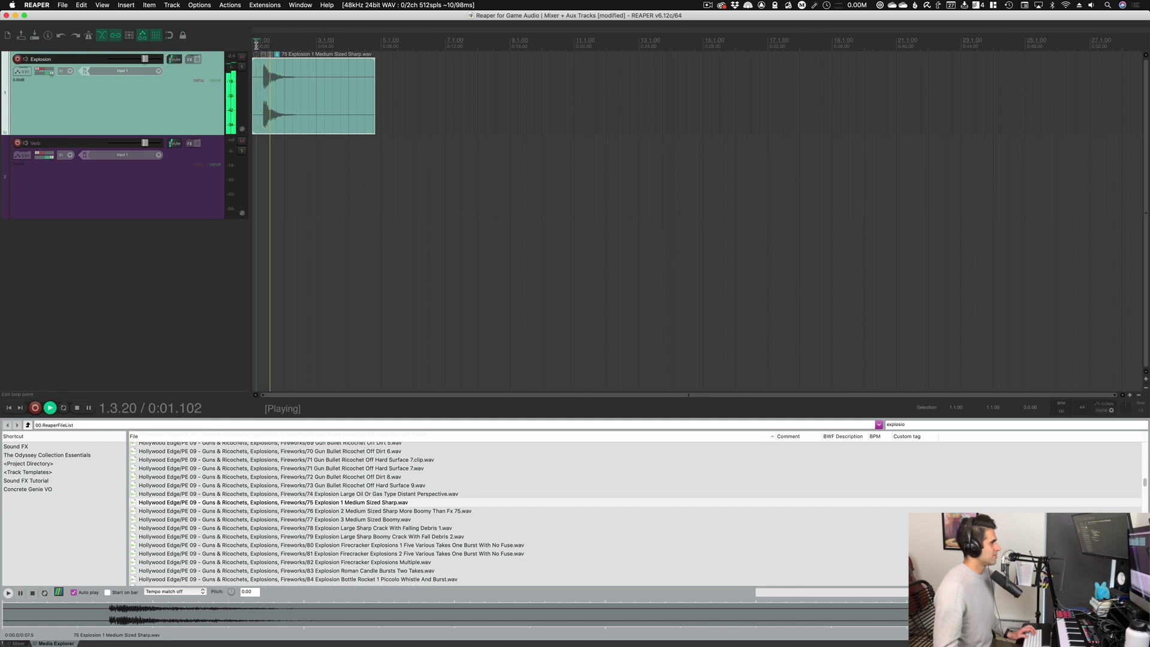
key("space")
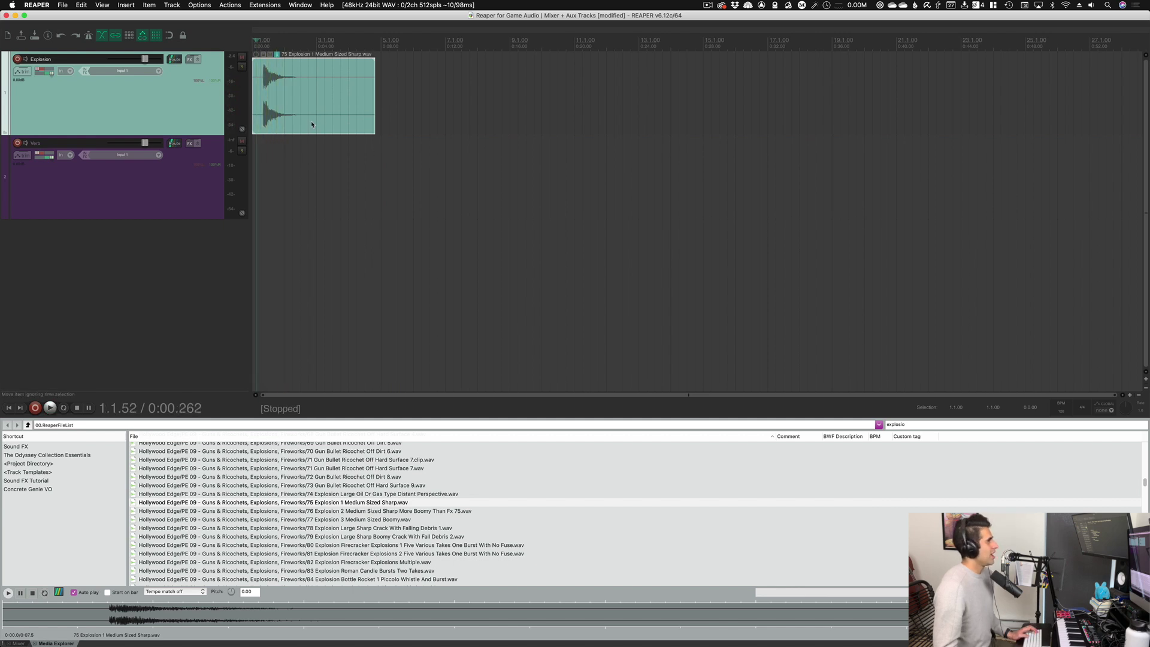
left_click(175, 169)
left_click(167, 115)
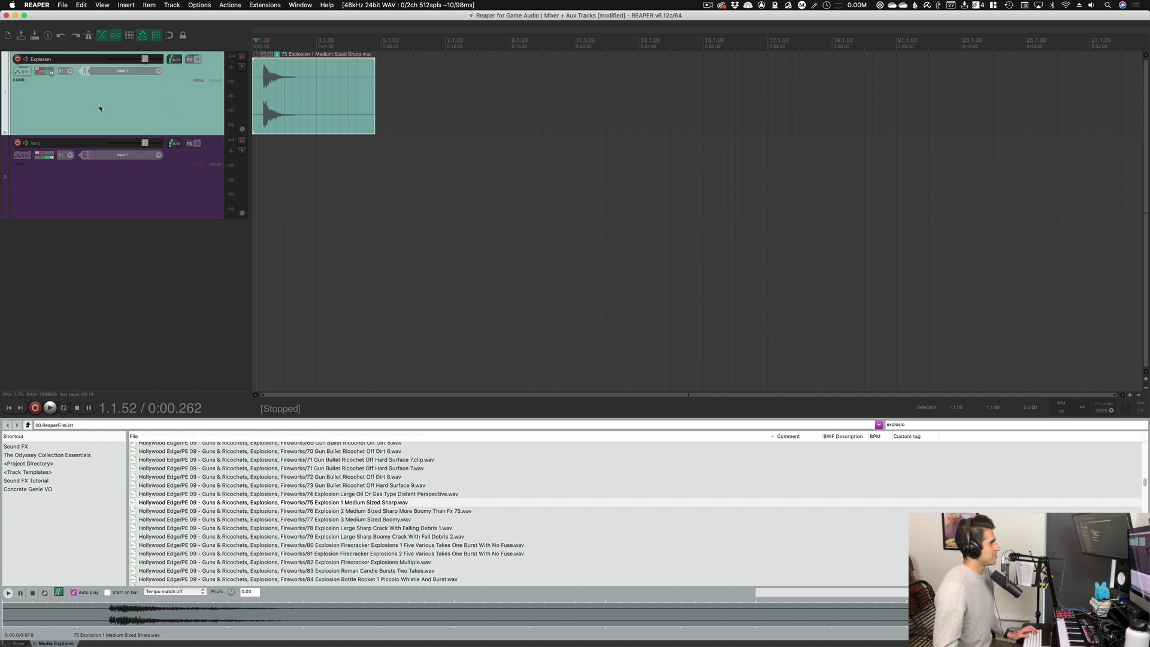
left_click(151, 190)
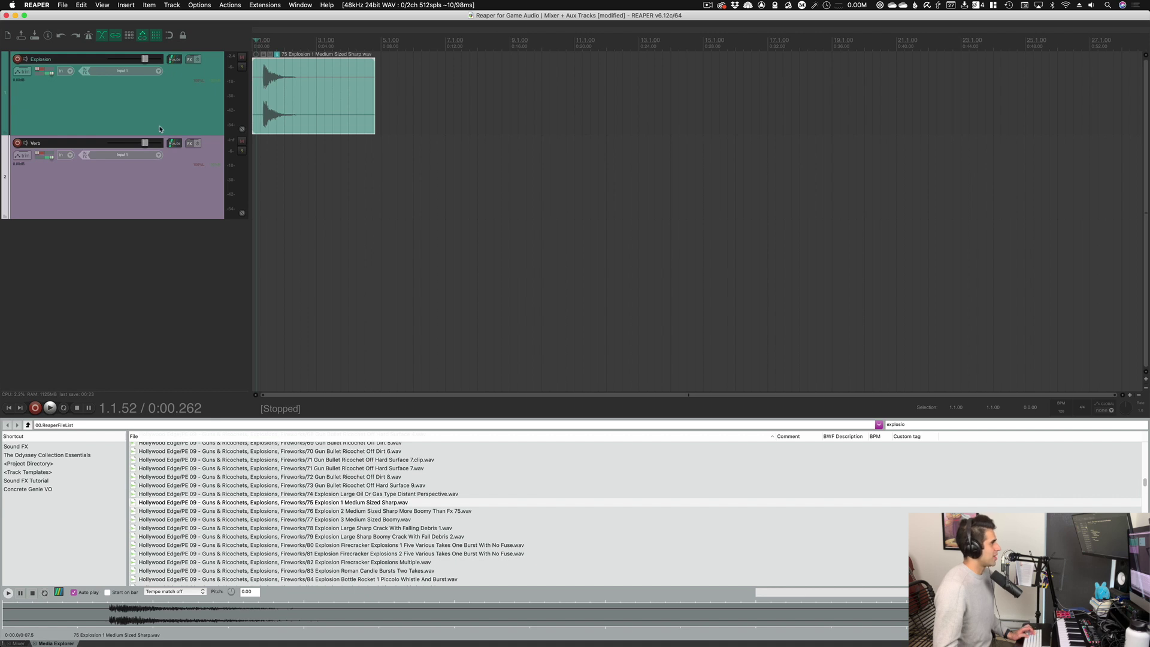
key("super+m")
key("super+m")
key("super+m")
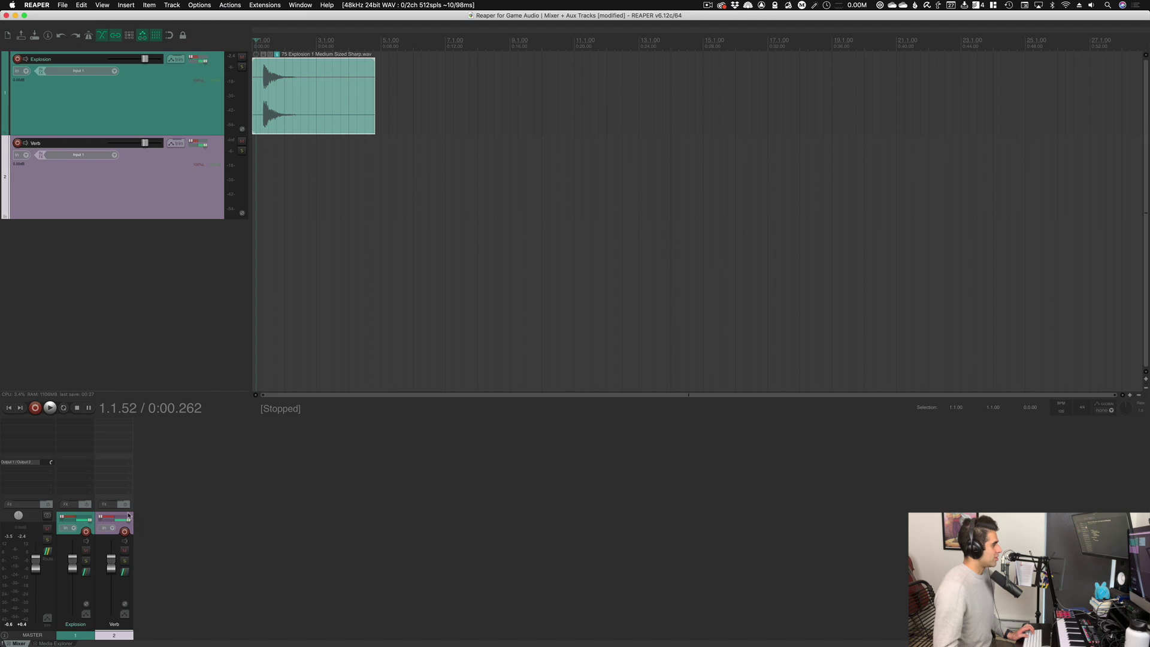
left_click(87, 636)
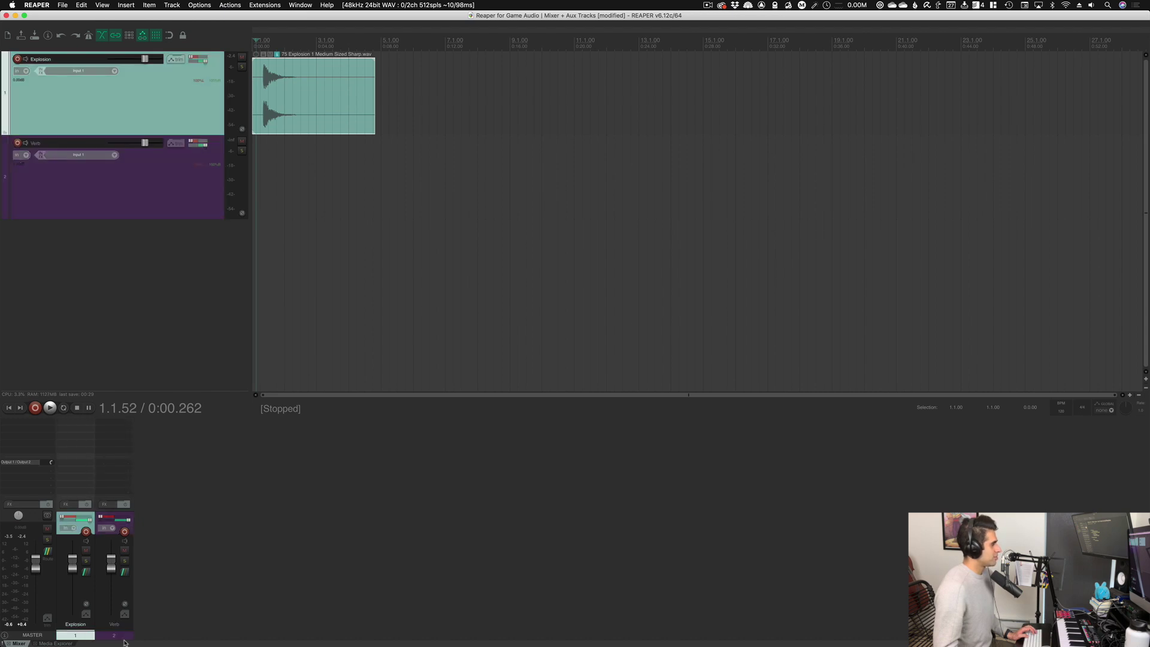
left_click(123, 636, "super")
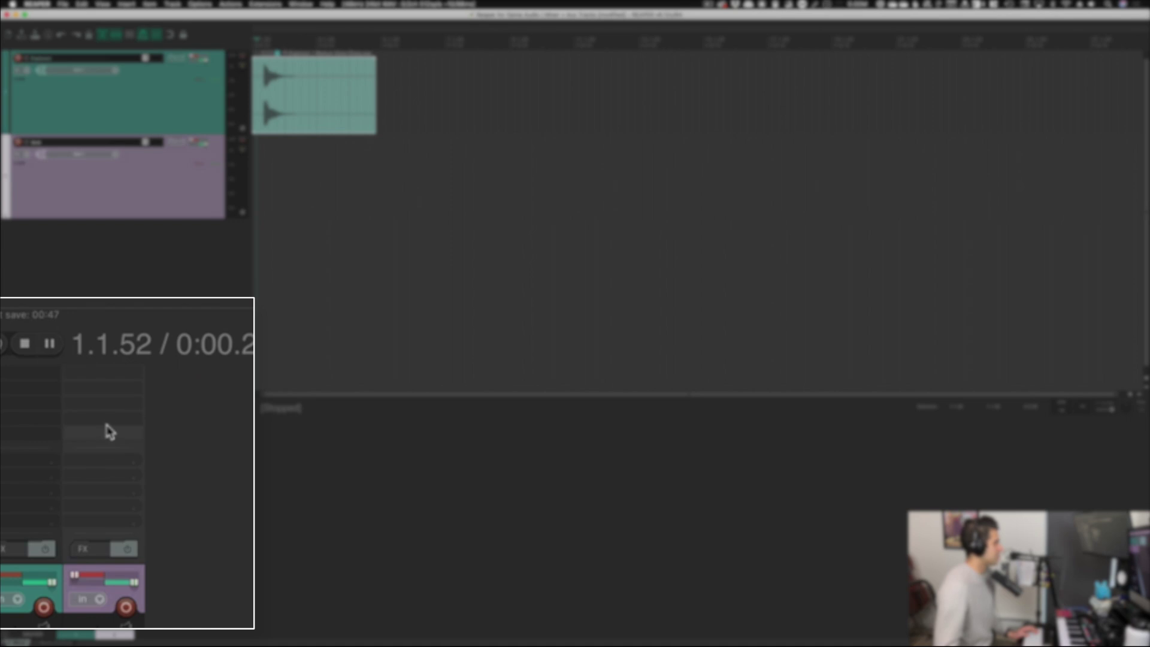
- Add the VST3 FabFilter Pro-R reverb to the Verb track and close its plugin window
left_click(119, 387)
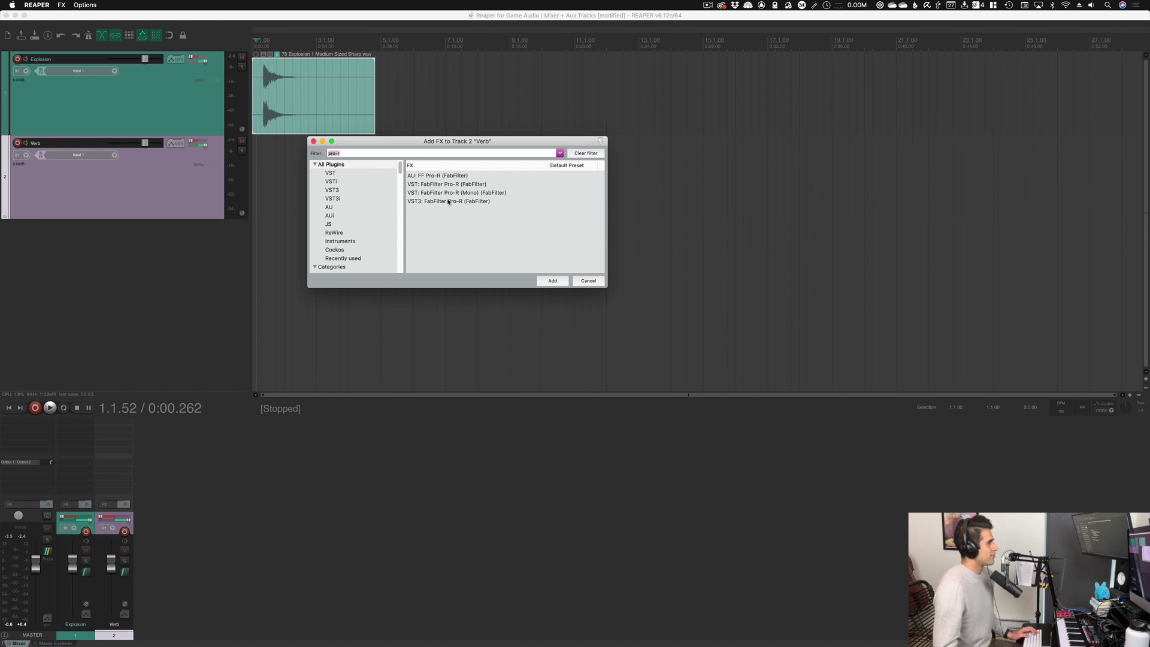
key("Up")
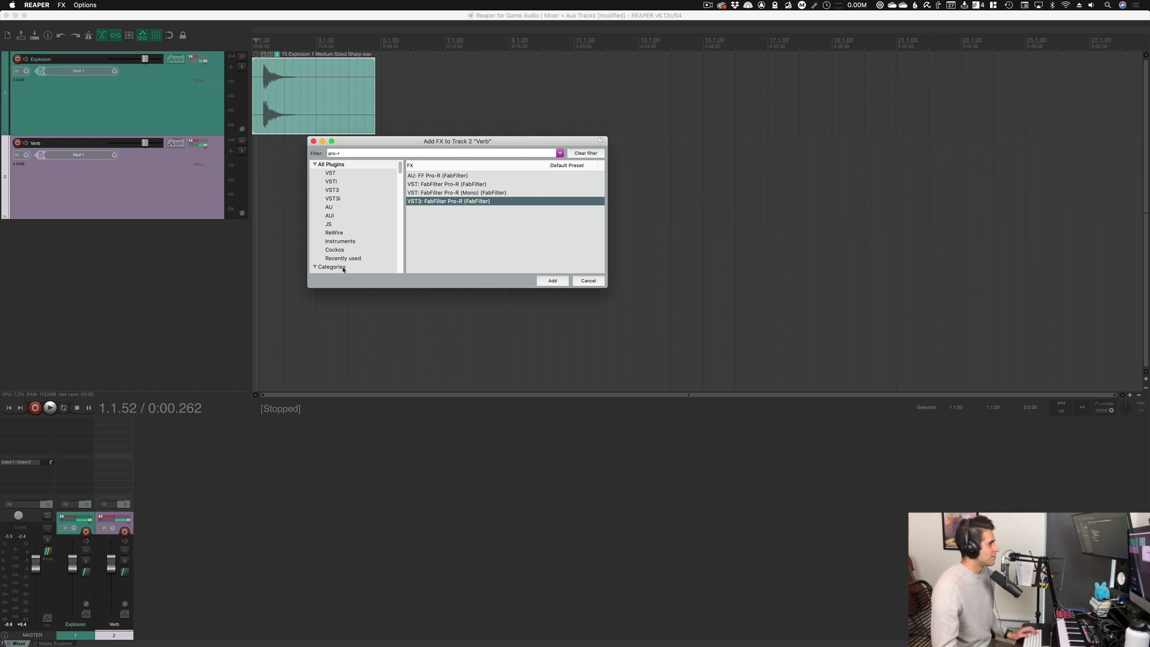
key("Return")
left_click_drag(247, 33, 752, 96)
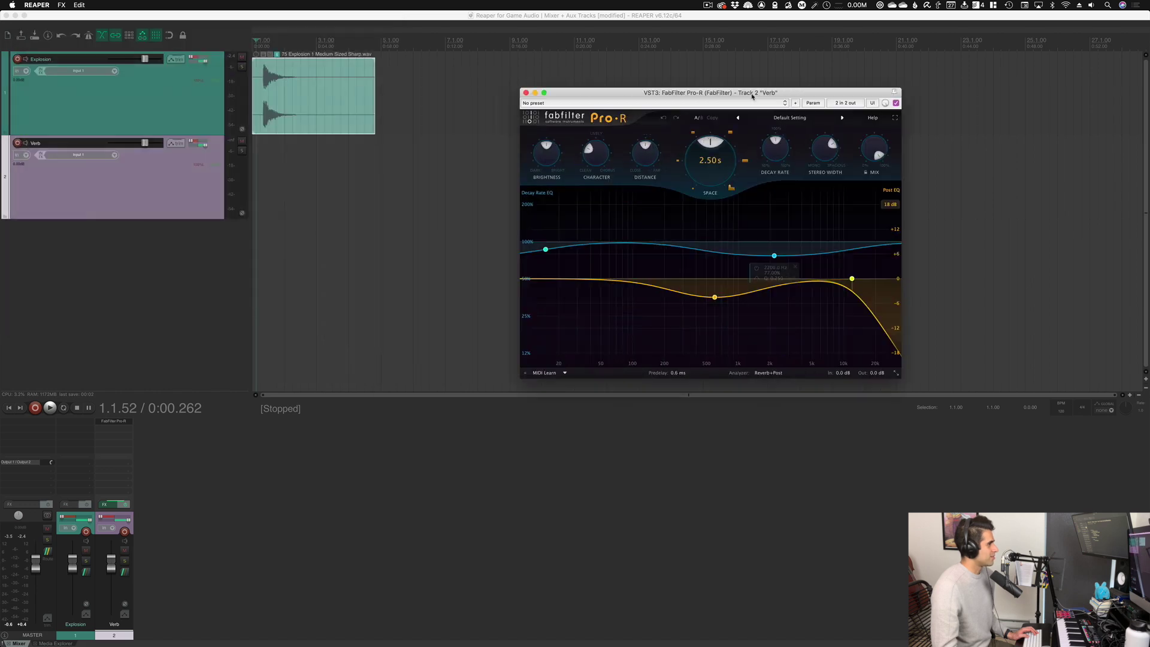
left_click(117, 636)
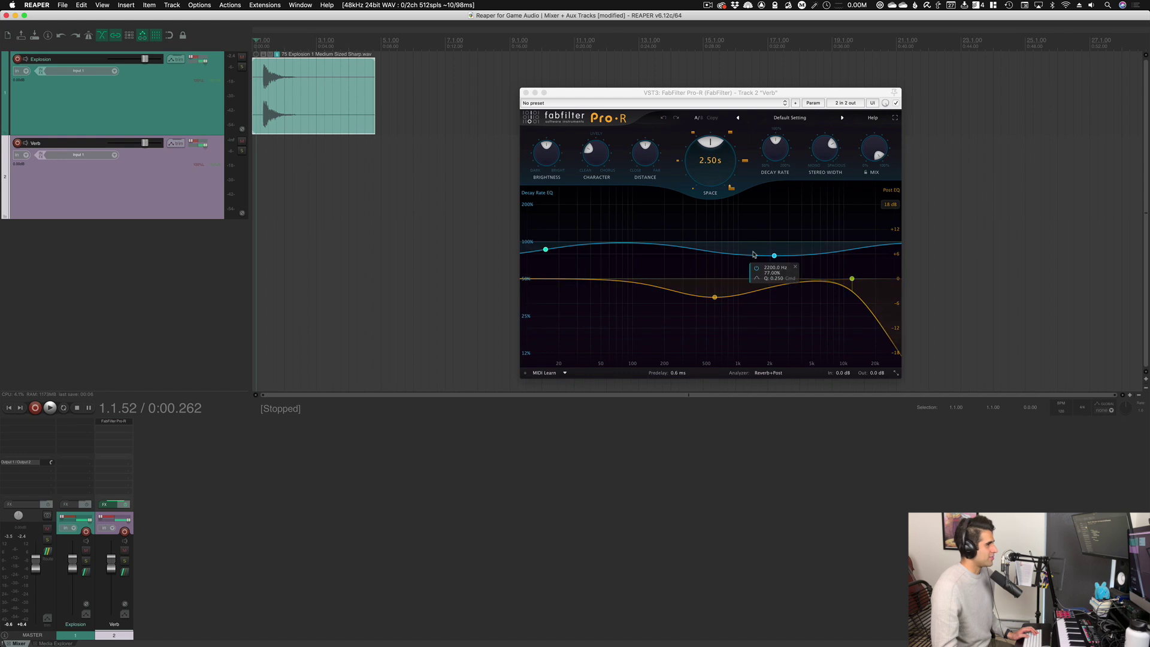
mouse_move(851, 279)
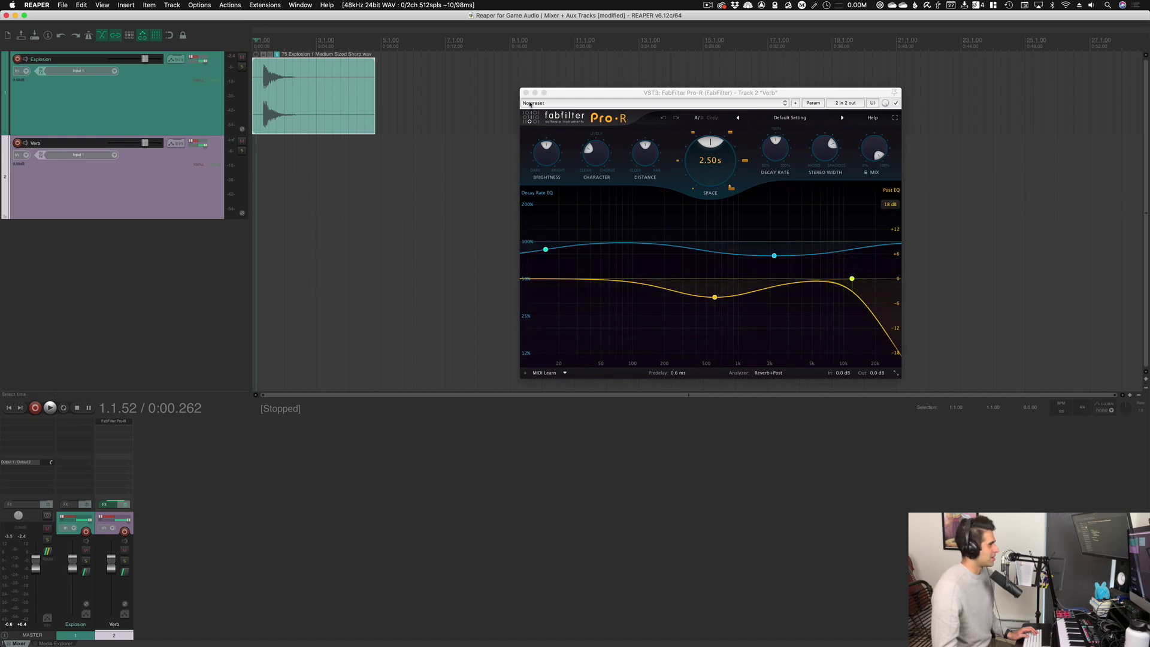
left_click_drag(546, 94, 584, 98)
left_click(563, 97)
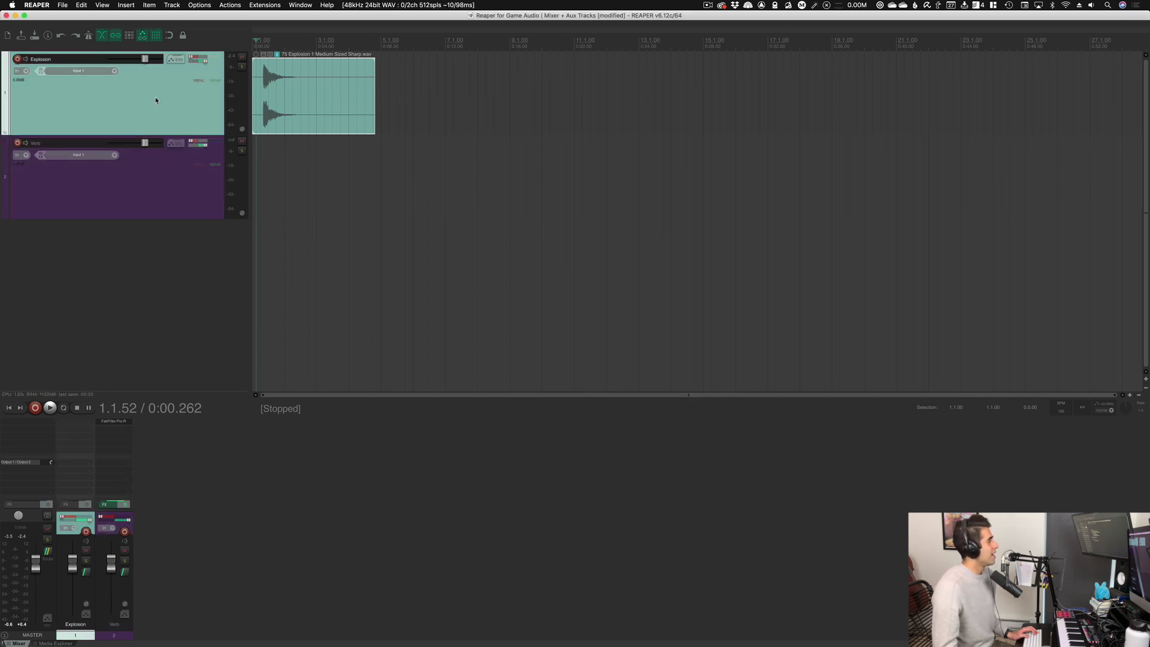
- Select the Explosion strip in the mixer and open its routing window
left_click(167, 189)
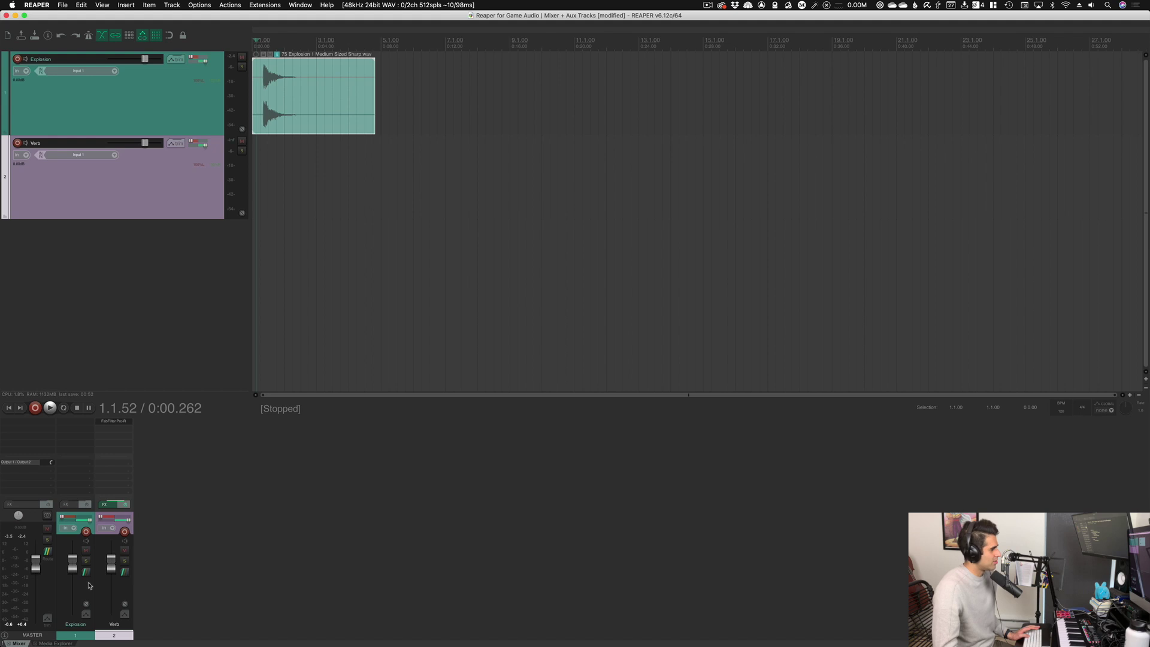
left_click(88, 636)
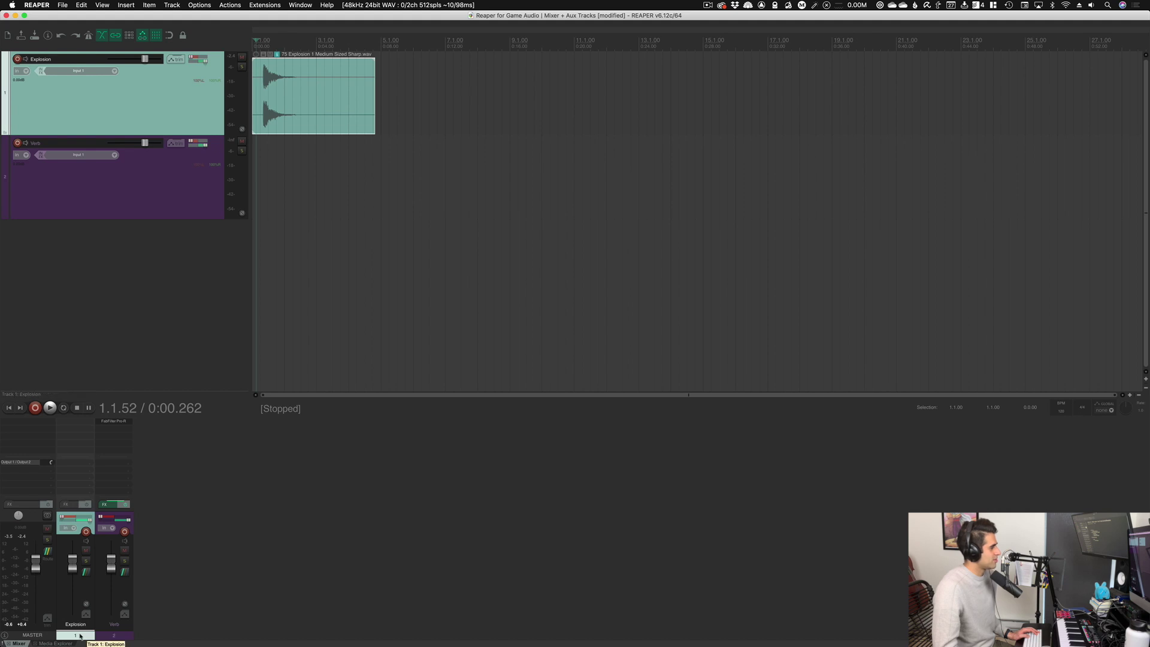
left_click(120, 635)
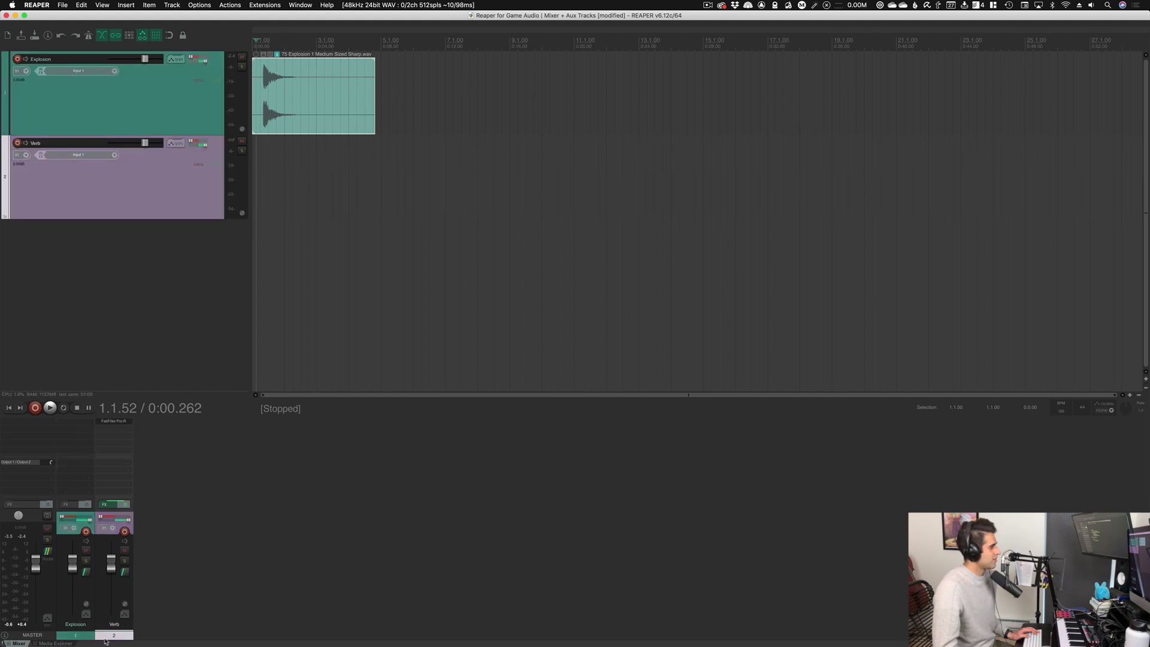
left_click(85, 637)
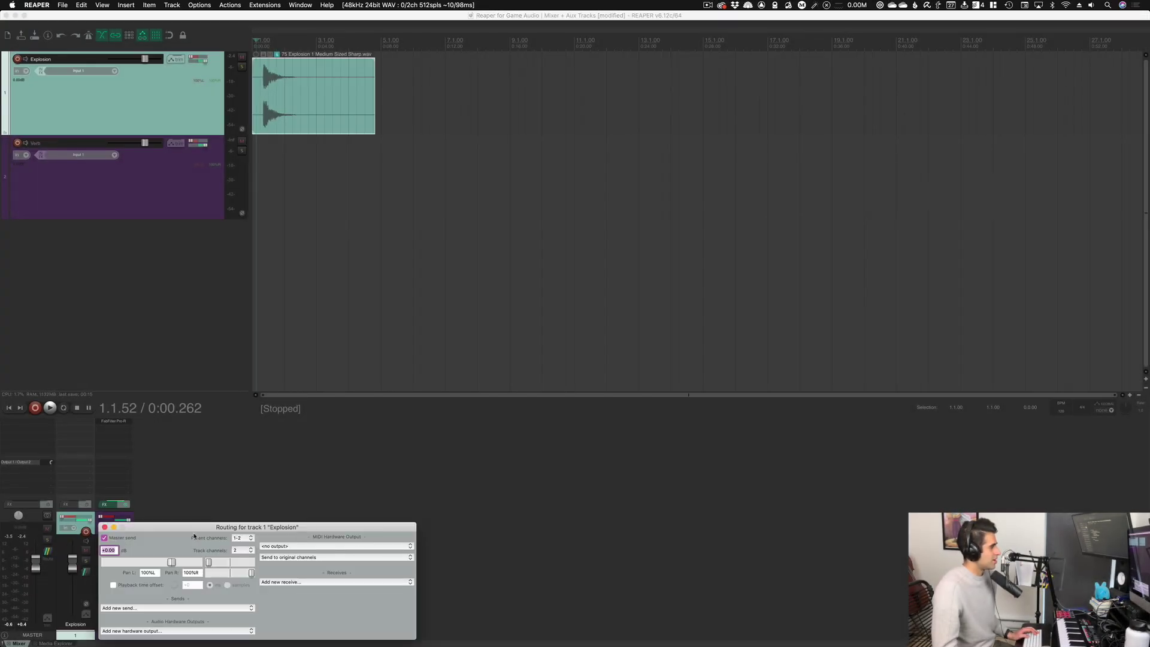
- Add a send from Explosion to 2: Verb at +0.00 dB, centred, and close the routing window
left_click_drag(208, 531, 413, 258)
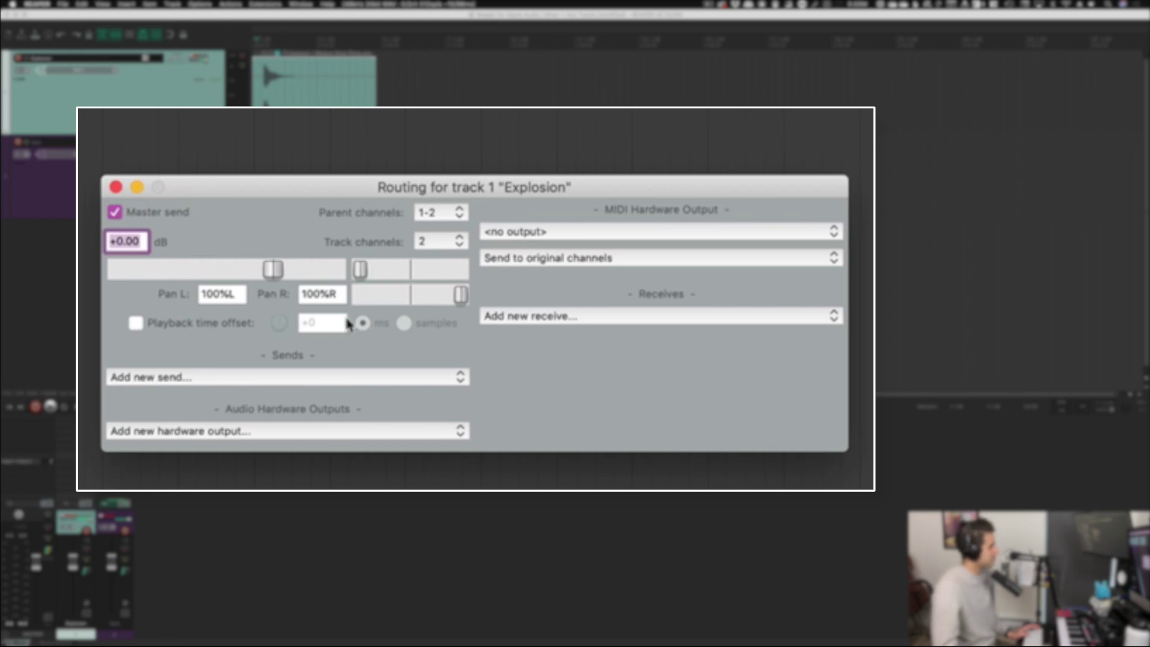
left_click_drag(478, 187, 474, 185)
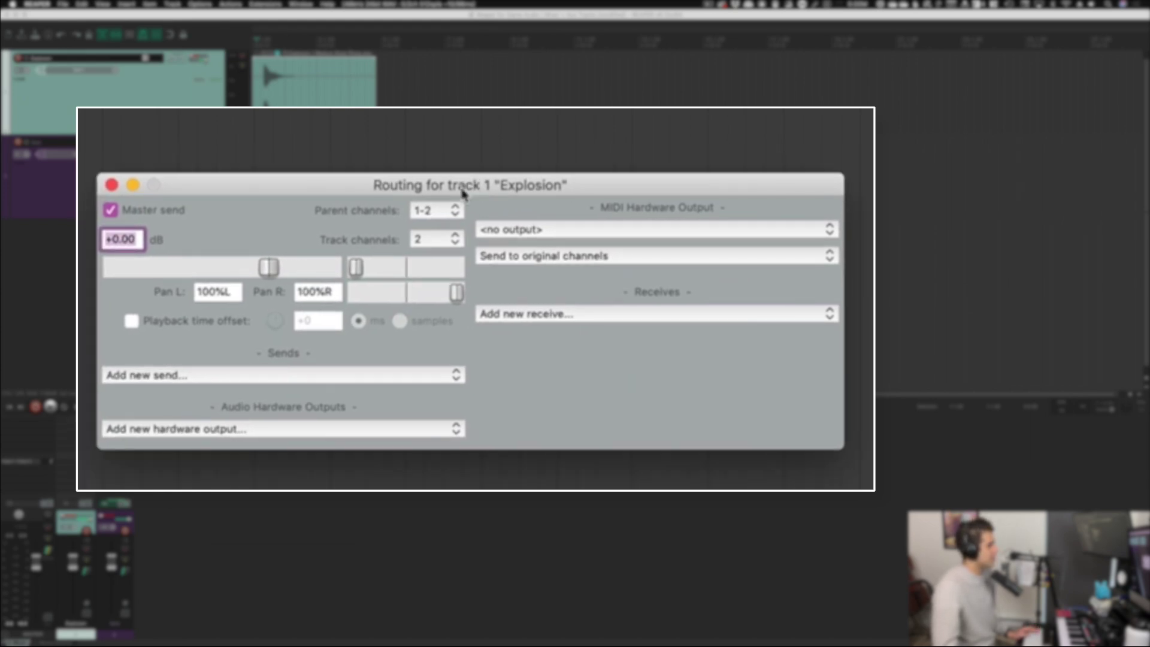
left_click(233, 375)
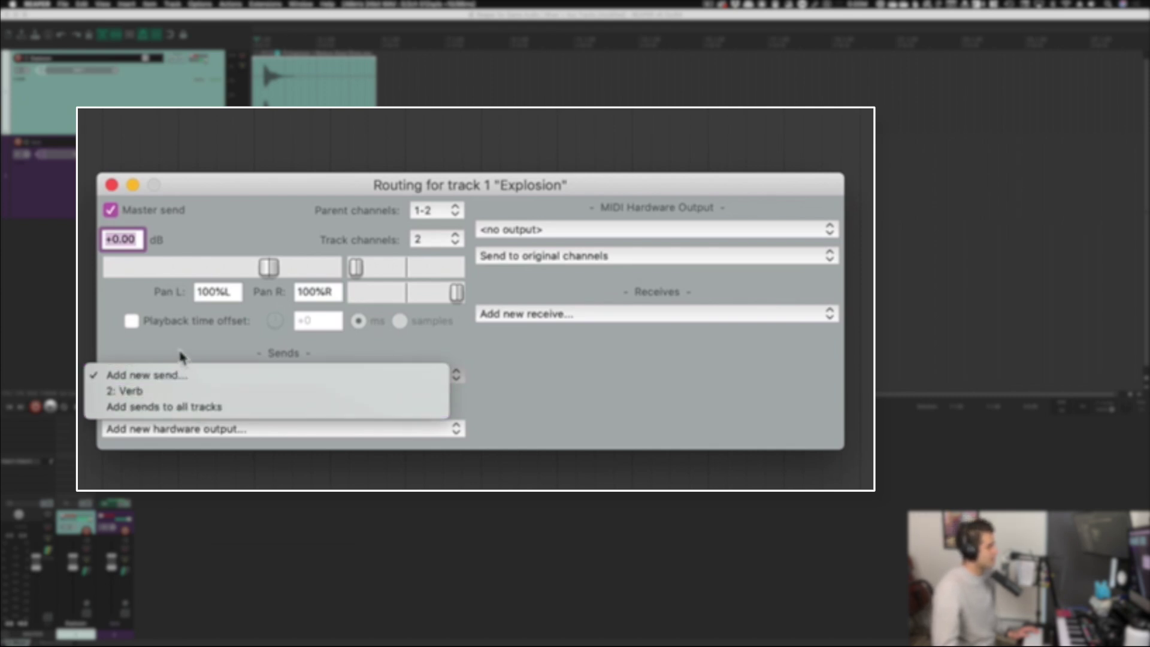
left_click(129, 397)
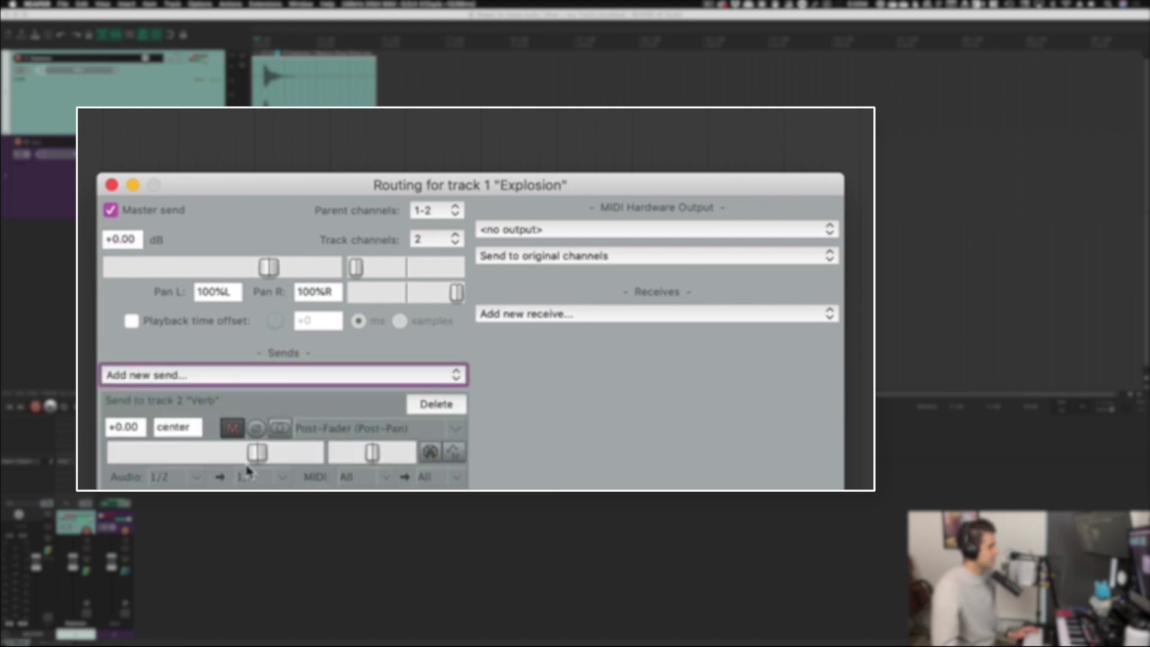
mouse_move(244, 461)
left_mouse_down()
mouse_move(123, 453)
mouse_move(296, 454)
mouse_move(134, 456)
mouse_move(287, 453)
mouse_move(160, 459)
mouse_move(264, 463)
left_mouse_up()
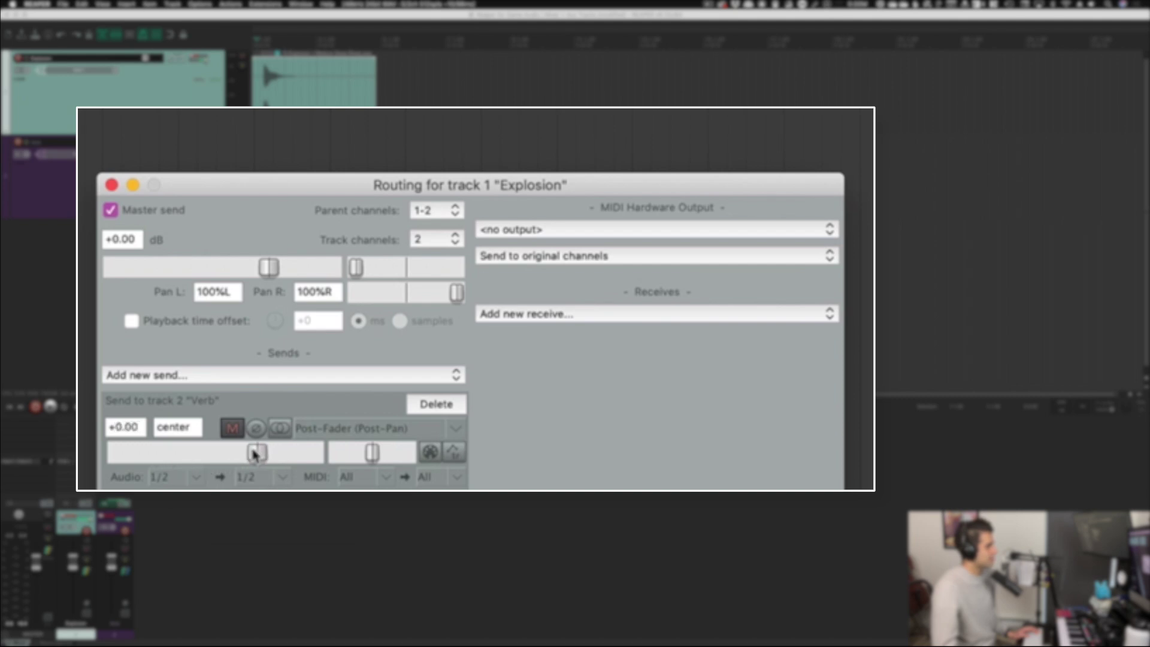
mouse_move(372, 452)
left_mouse_down()
mouse_move(341, 451)
mouse_move(412, 453)
mouse_move(333, 454)
mouse_move(372, 454)
left_mouse_up()
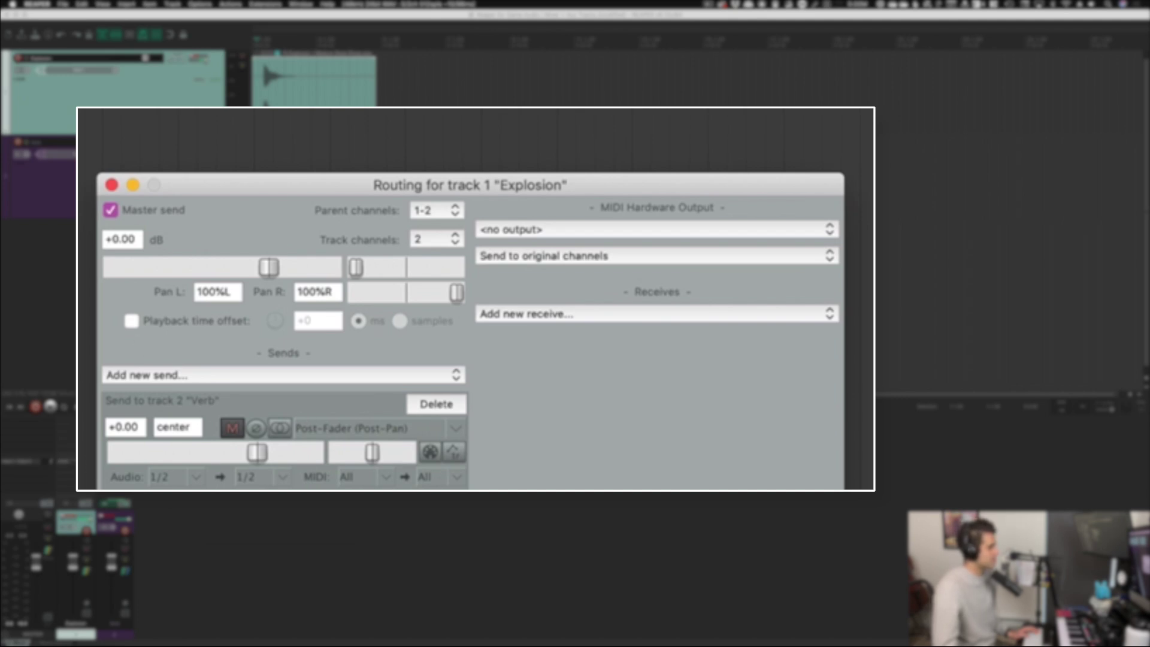
key("Escape")
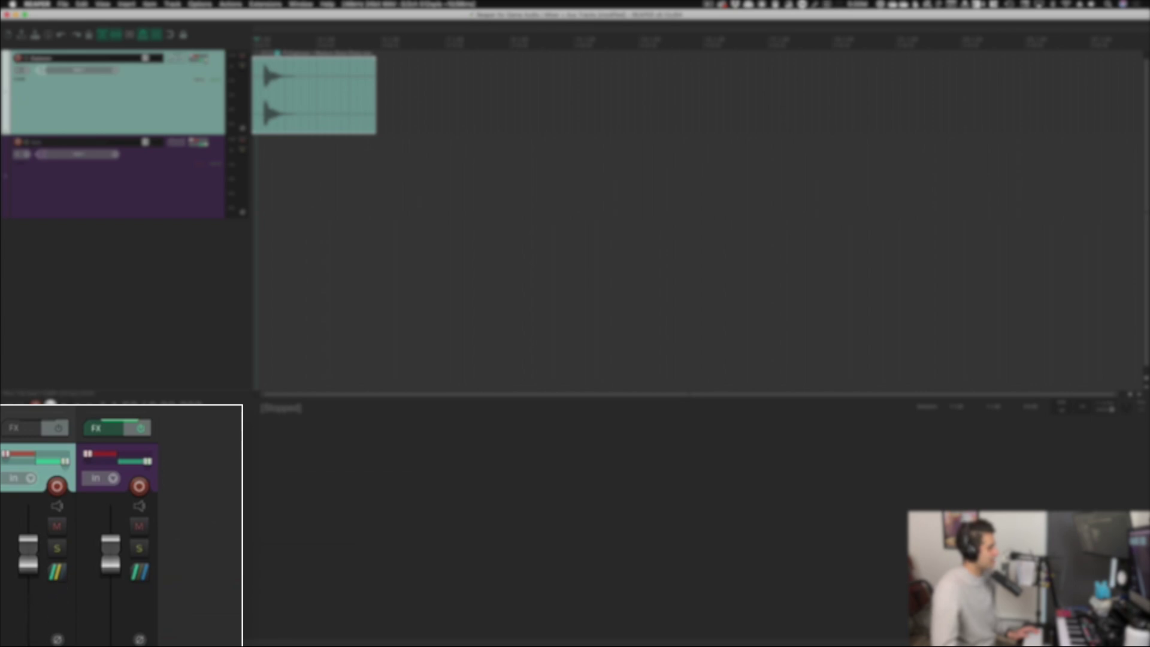
left_click(57, 623)
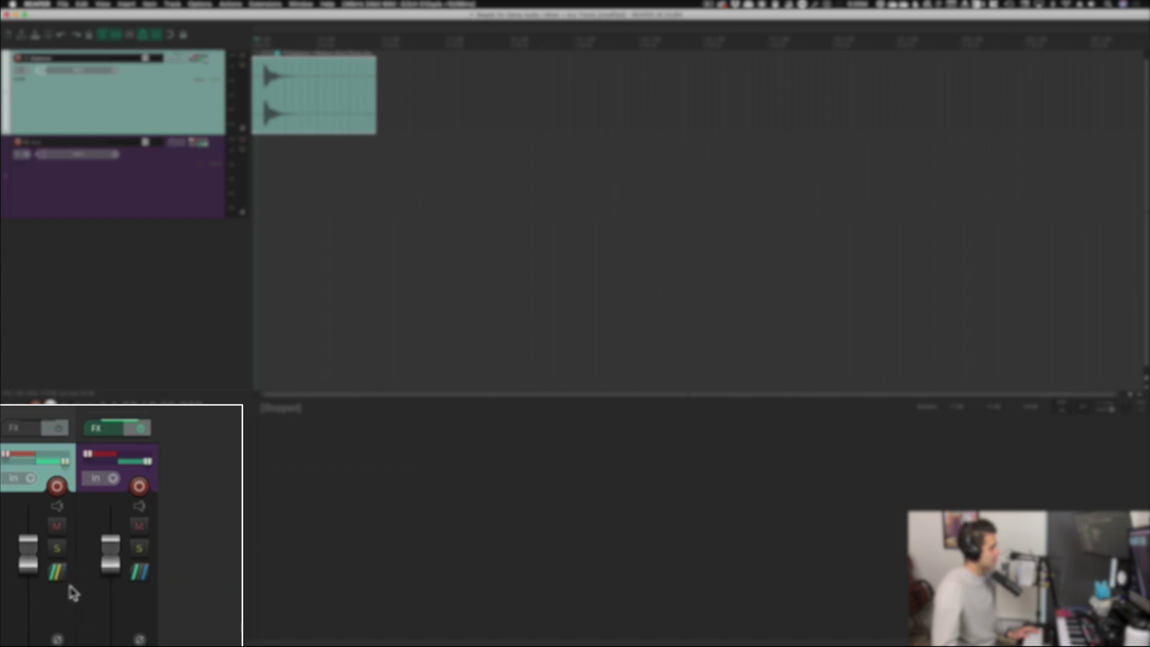
left_click(111, 606)
double_click(118, 616)
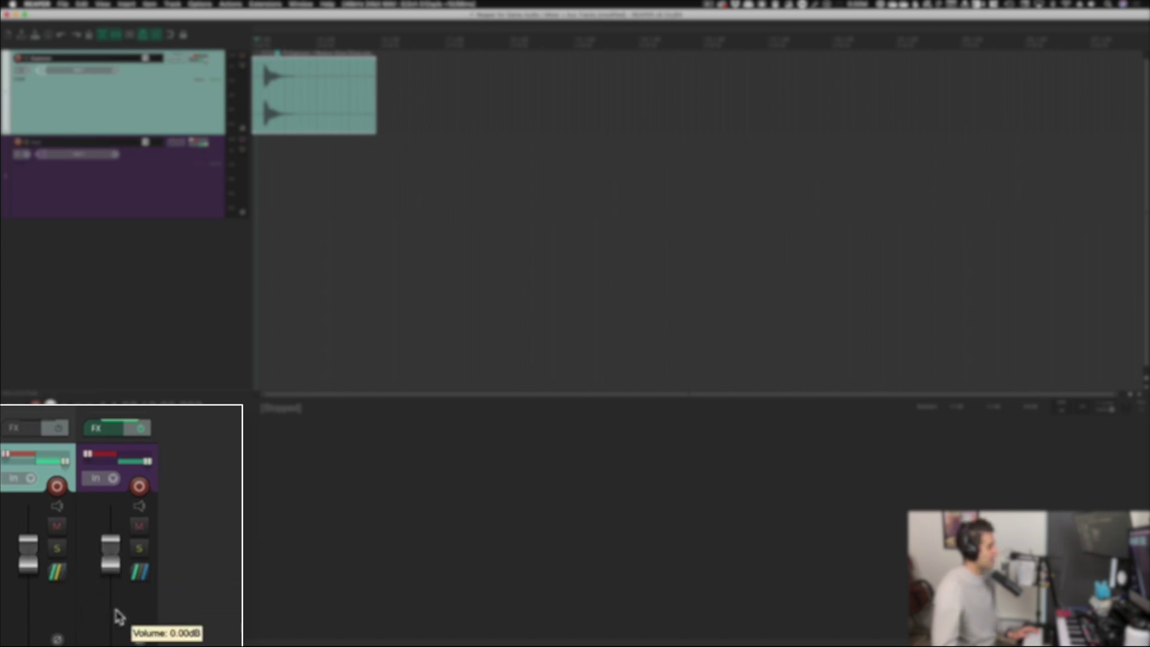
left_click(150, 596)
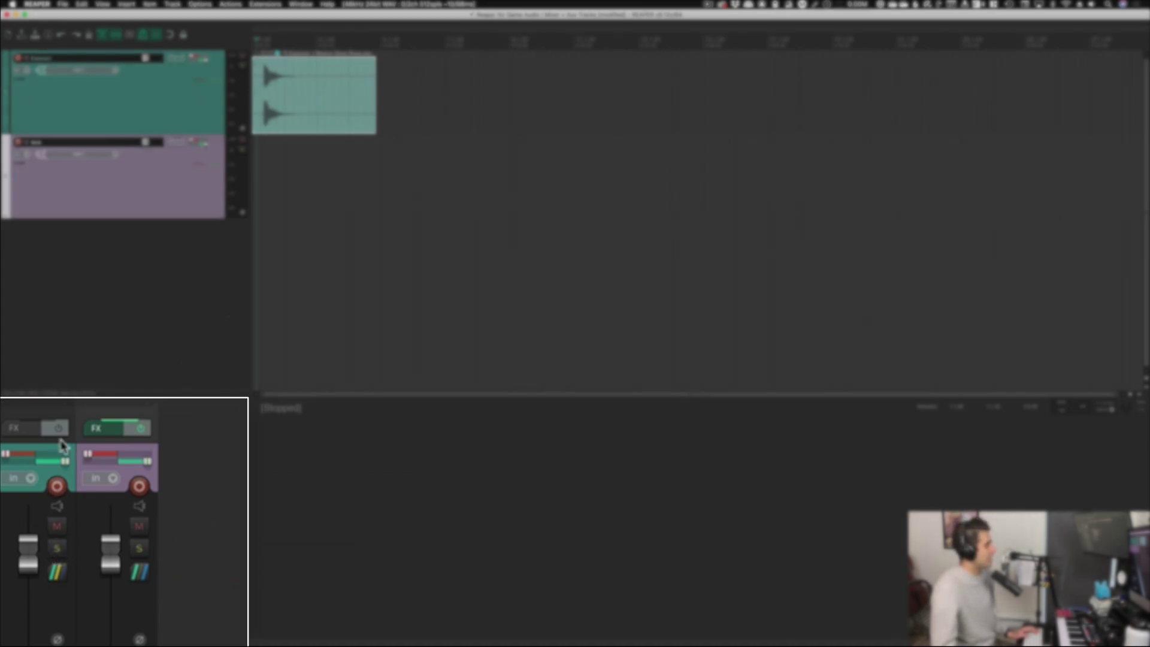
left_click(75, 636)
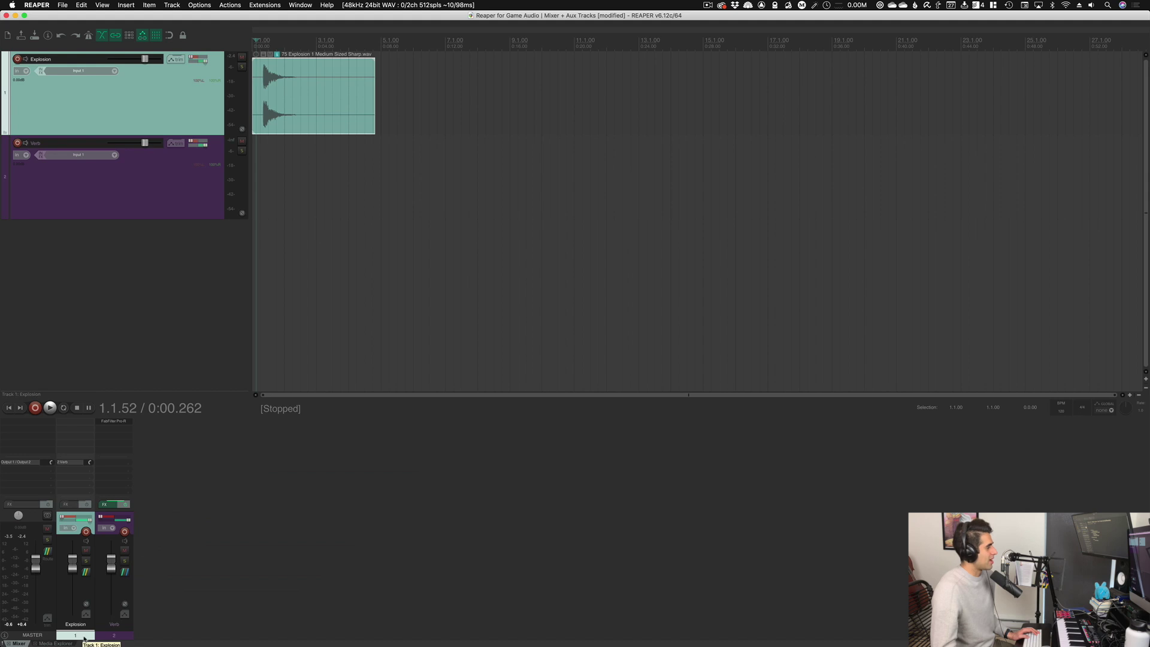
left_click(109, 635)
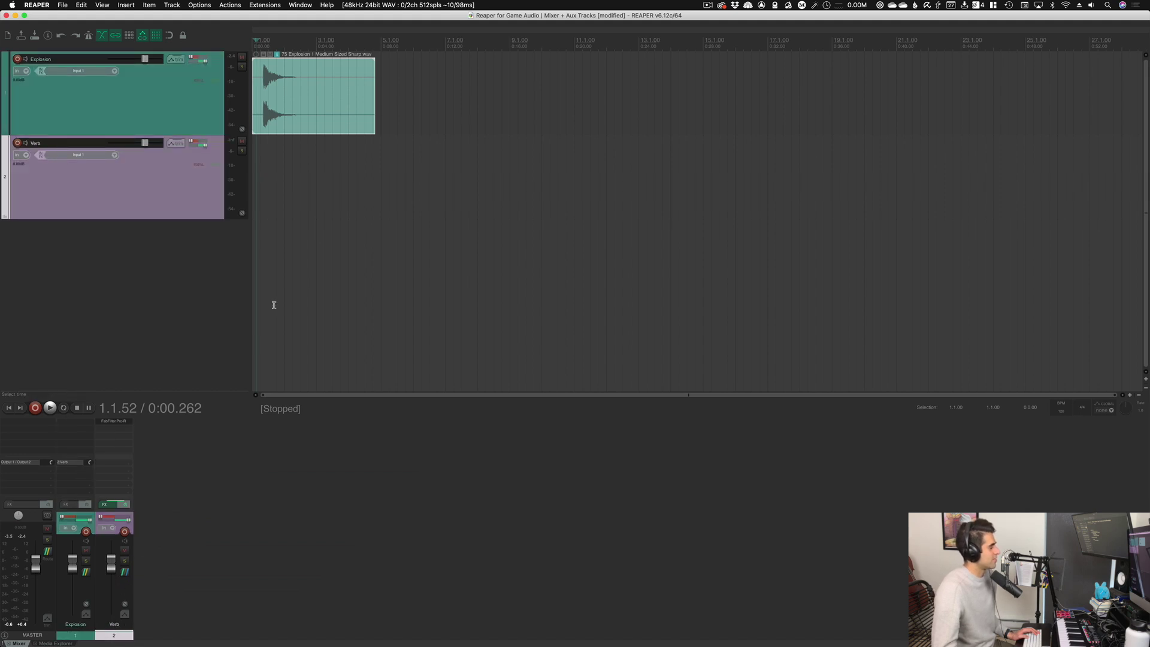
key("space")
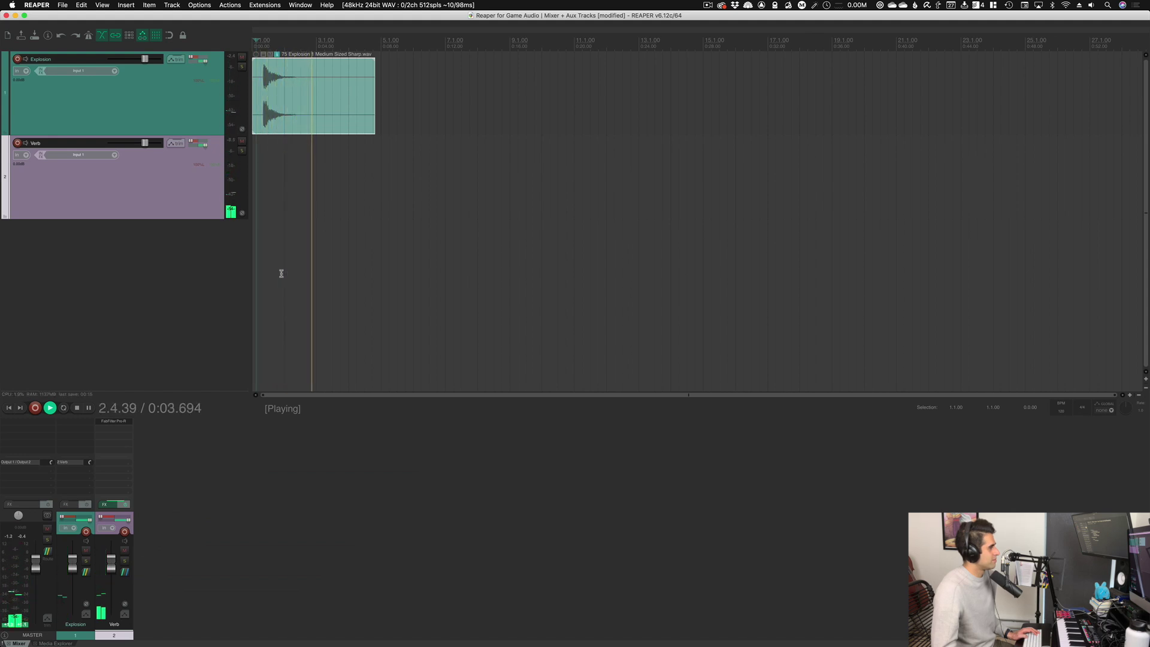
key("space")
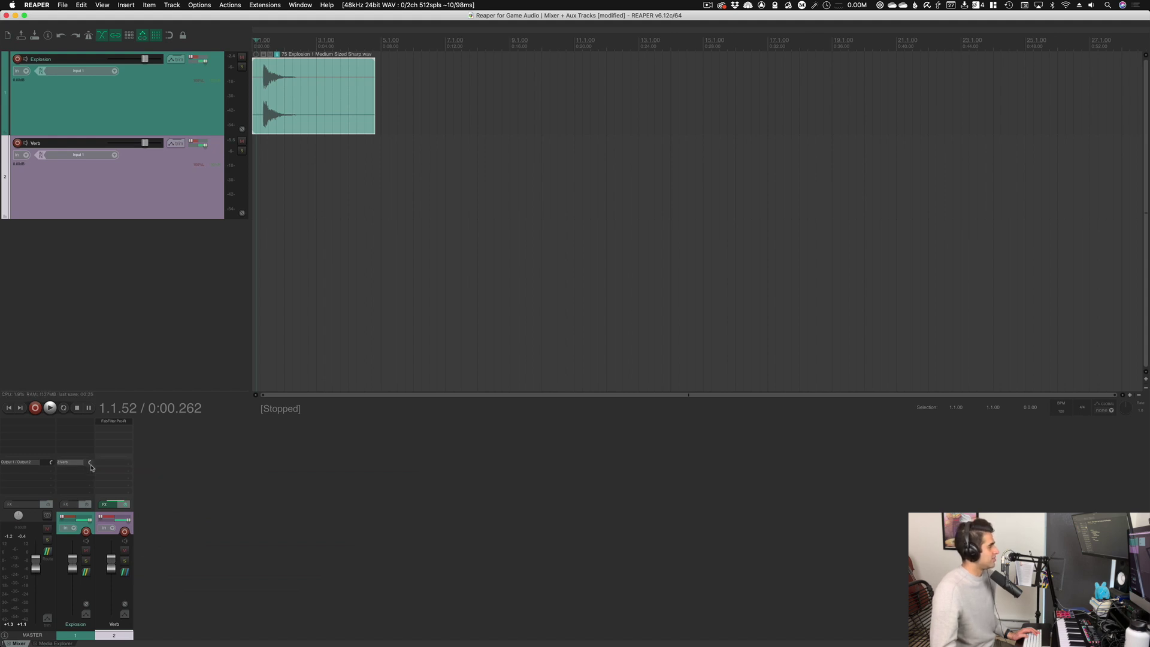
- Set the Explosion strip's Verb send to about -2.27 dB and right-click it for options
left_click_drag(90, 465, 90, 480)
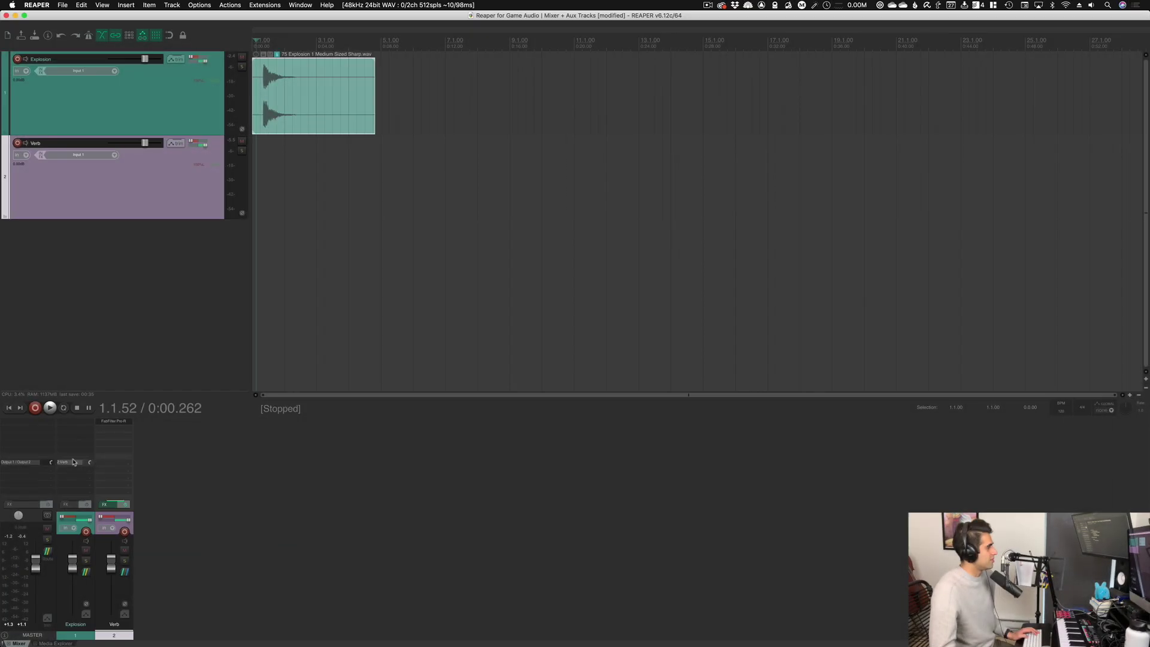
left_click_drag(69, 466, 90, 467)
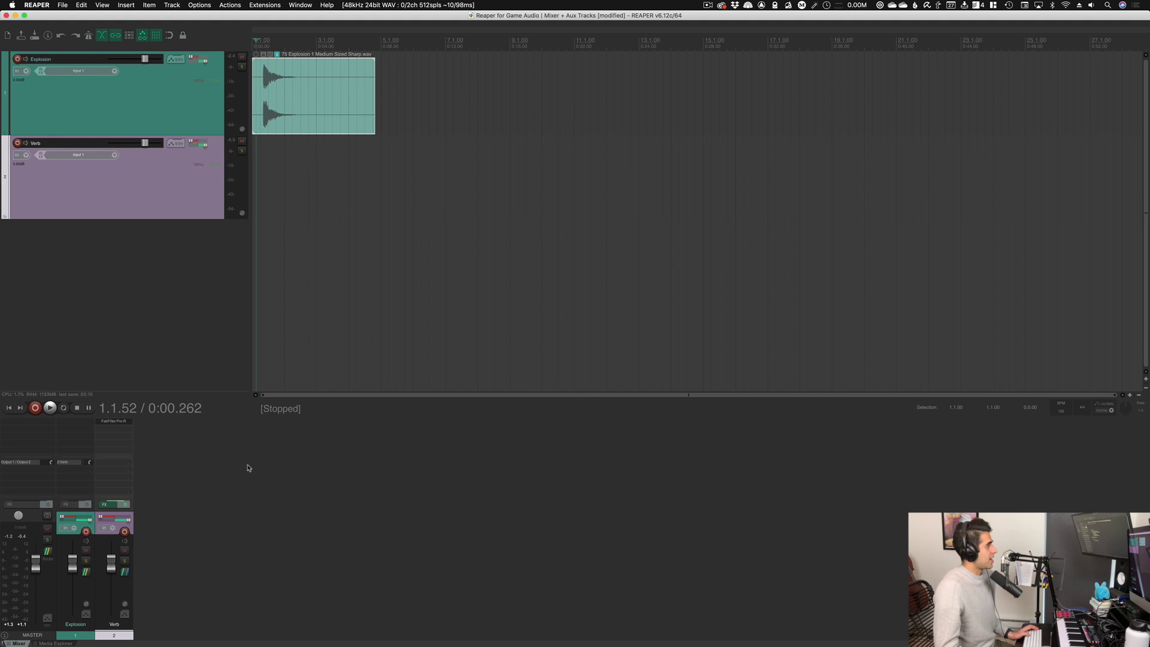
right_click(78, 463)
right_click(79, 464)
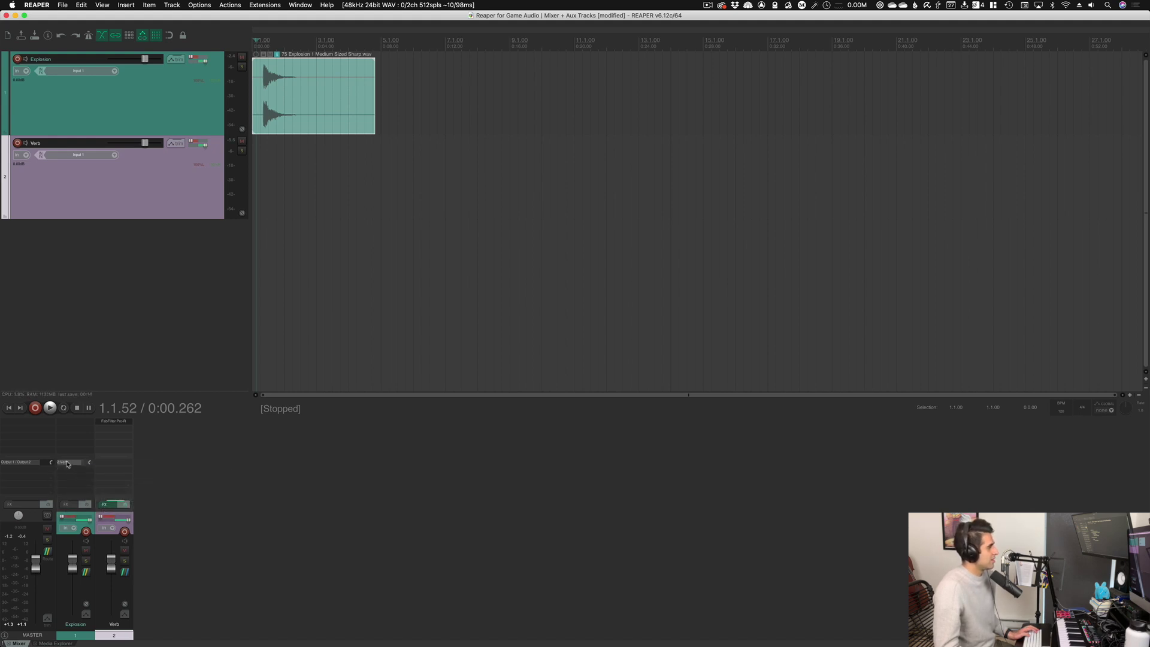
right_click(78, 463)
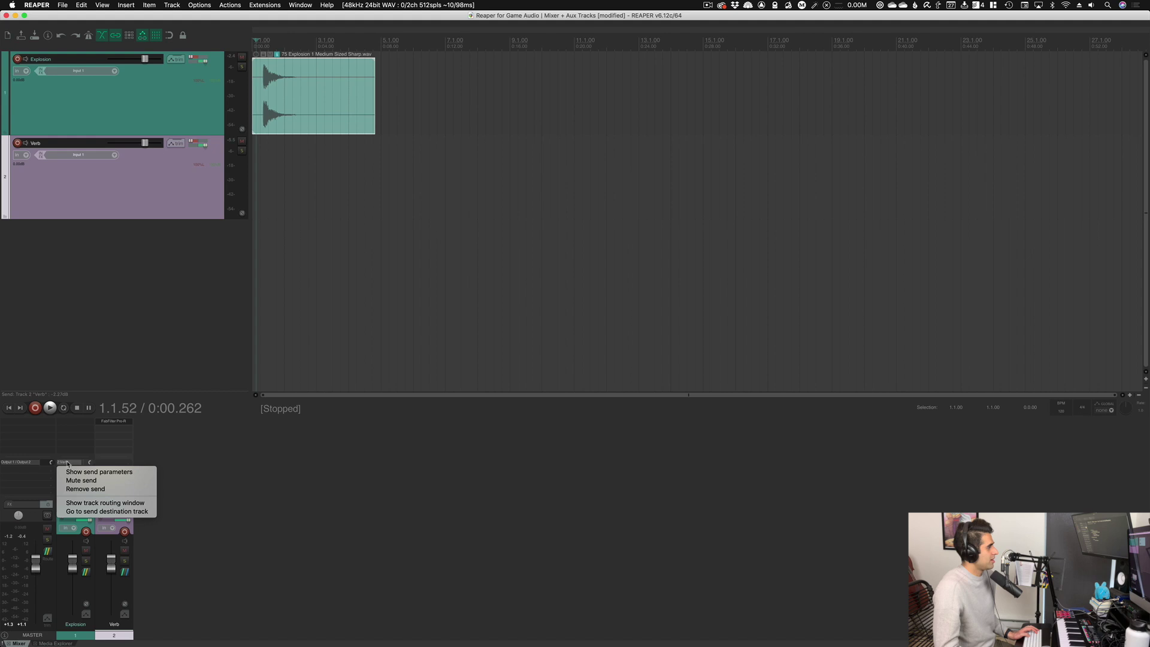
- Recreate the Explosion-to-Verb send at +0.00 dB, centred, and close its controls window
left_click(93, 490)
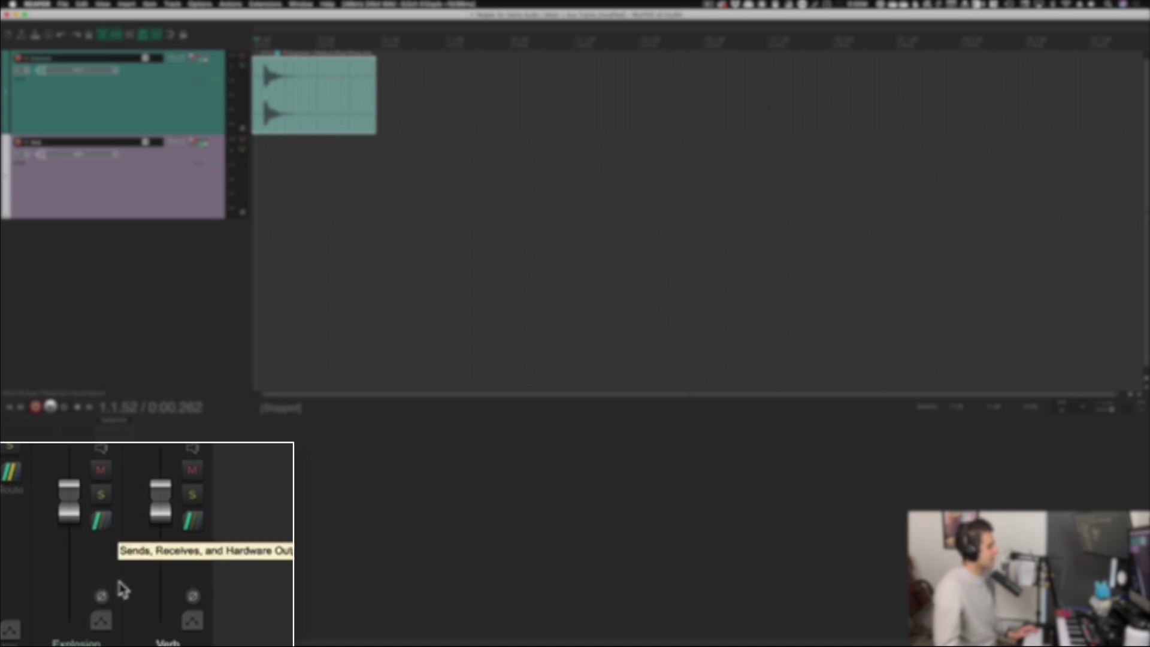
left_click_drag(197, 576, 263, 481)
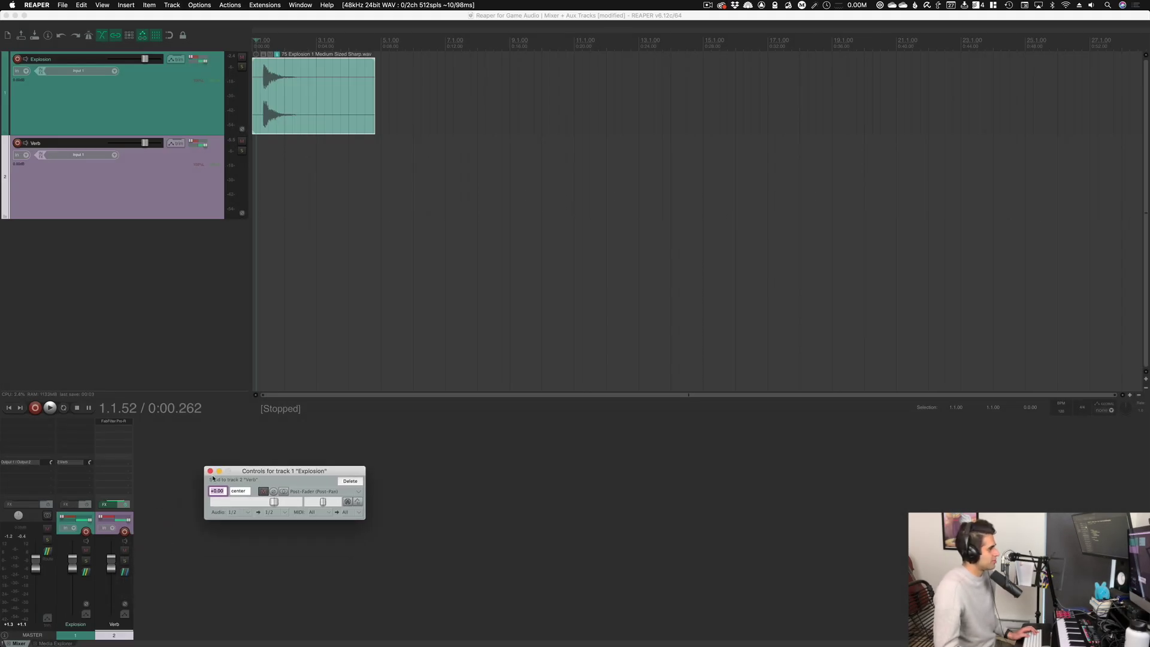
left_click(210, 472)
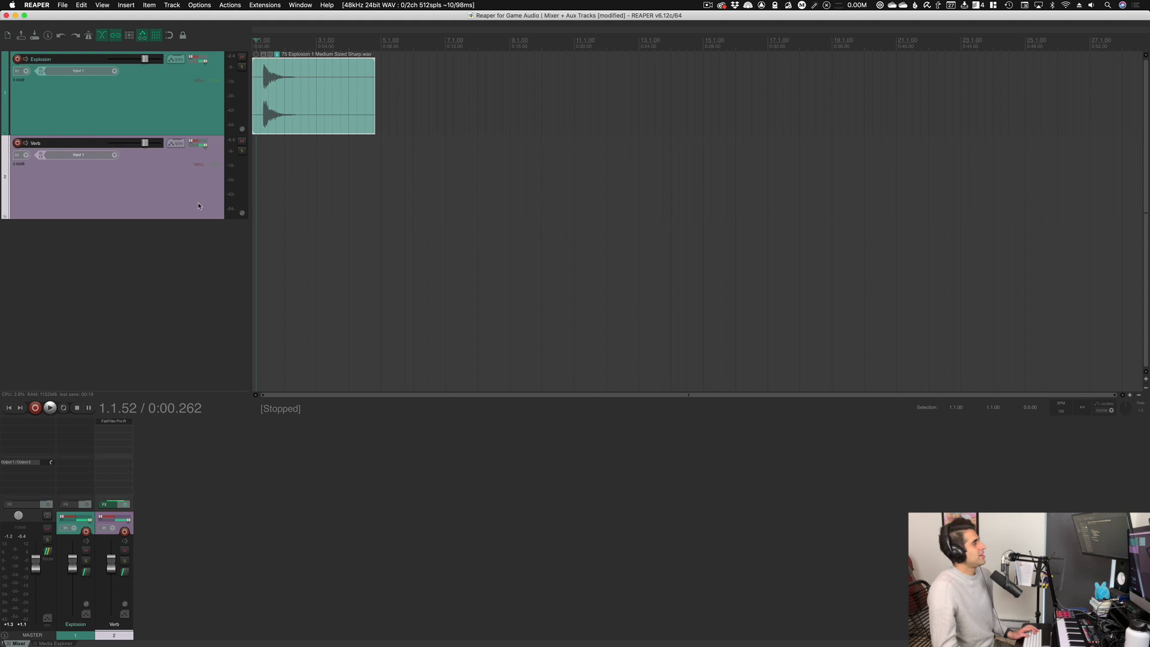
left_click(163, 86)
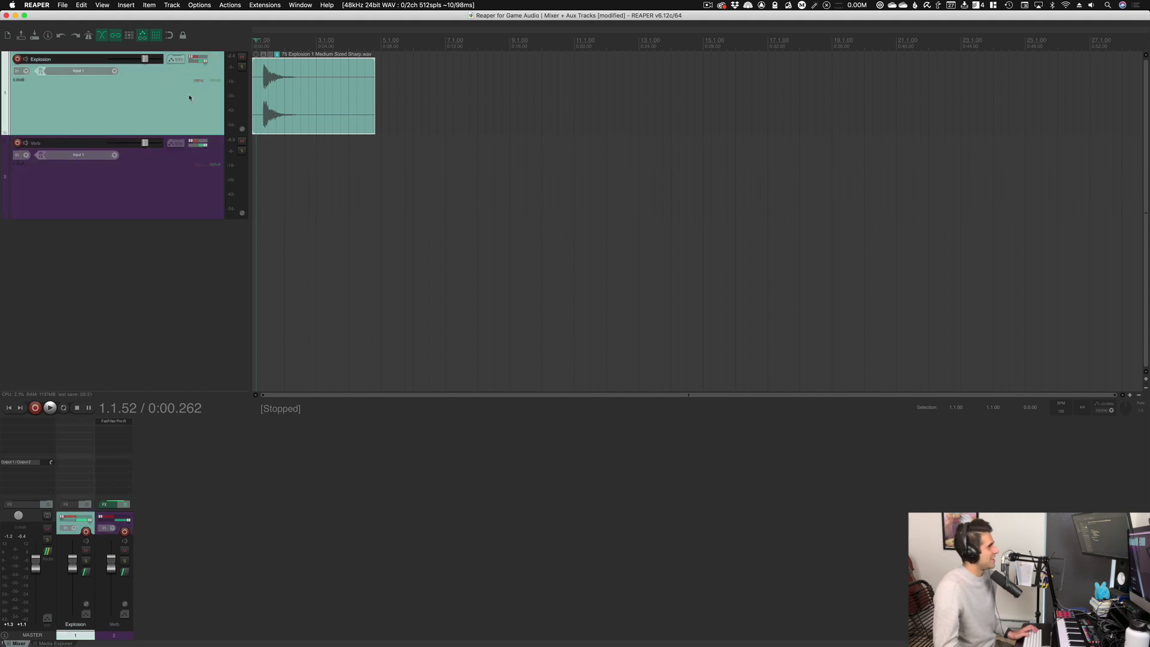
left_click(178, 101)
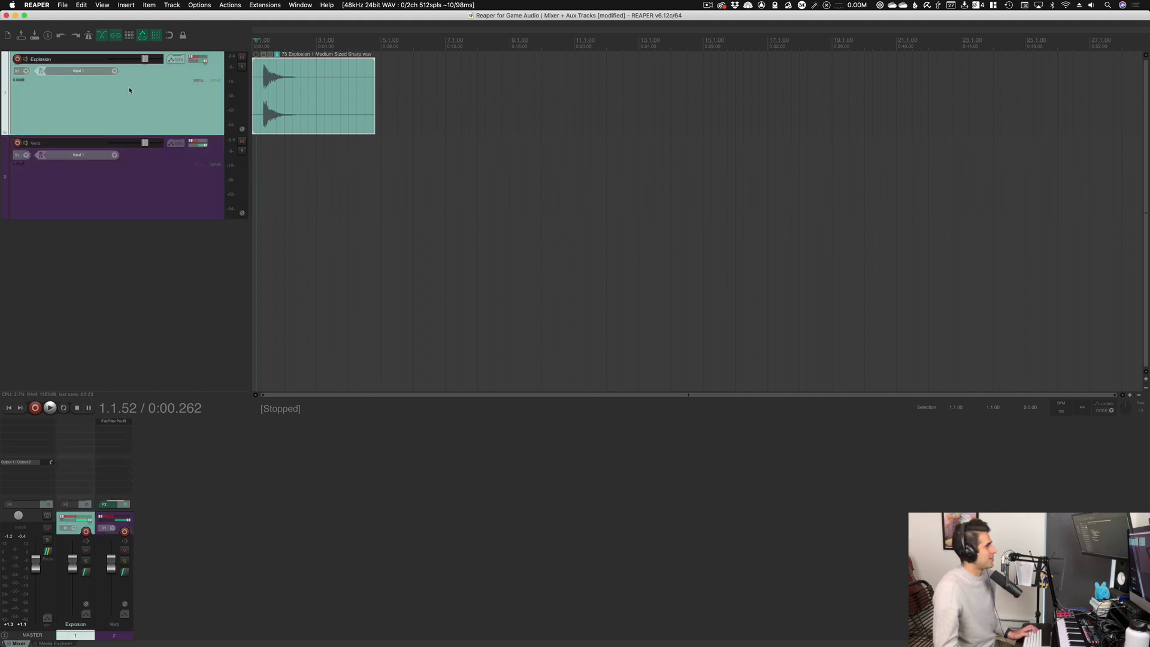
right_click(150, 61)
left_click_drag(271, 69, 438, 78)
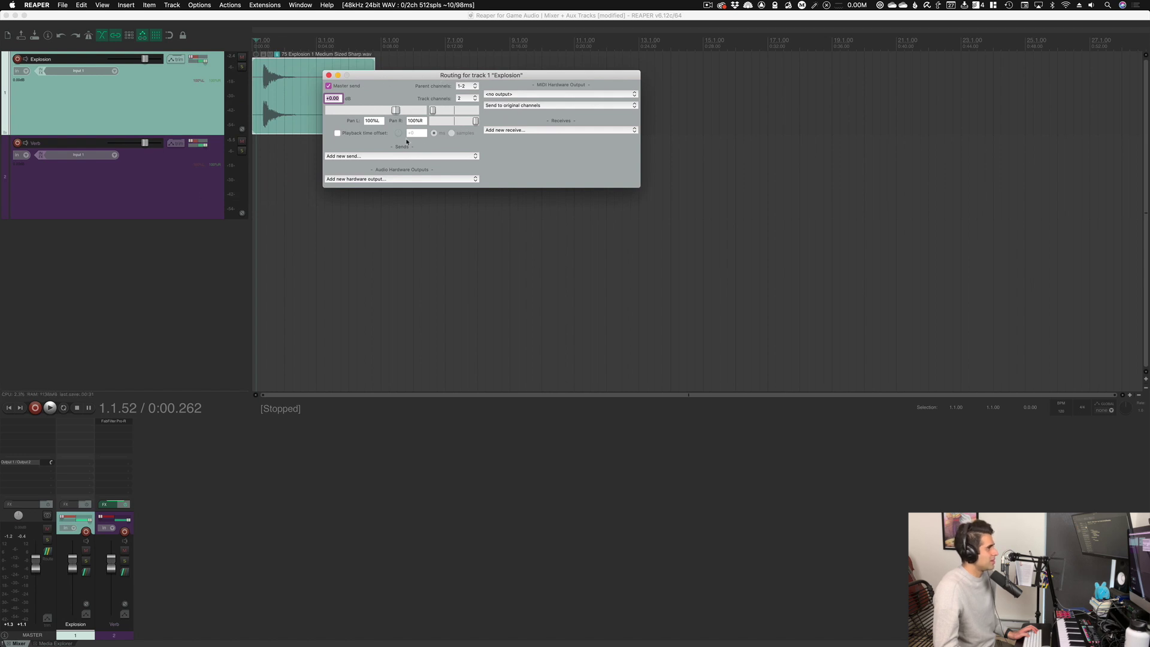
left_click(382, 157)
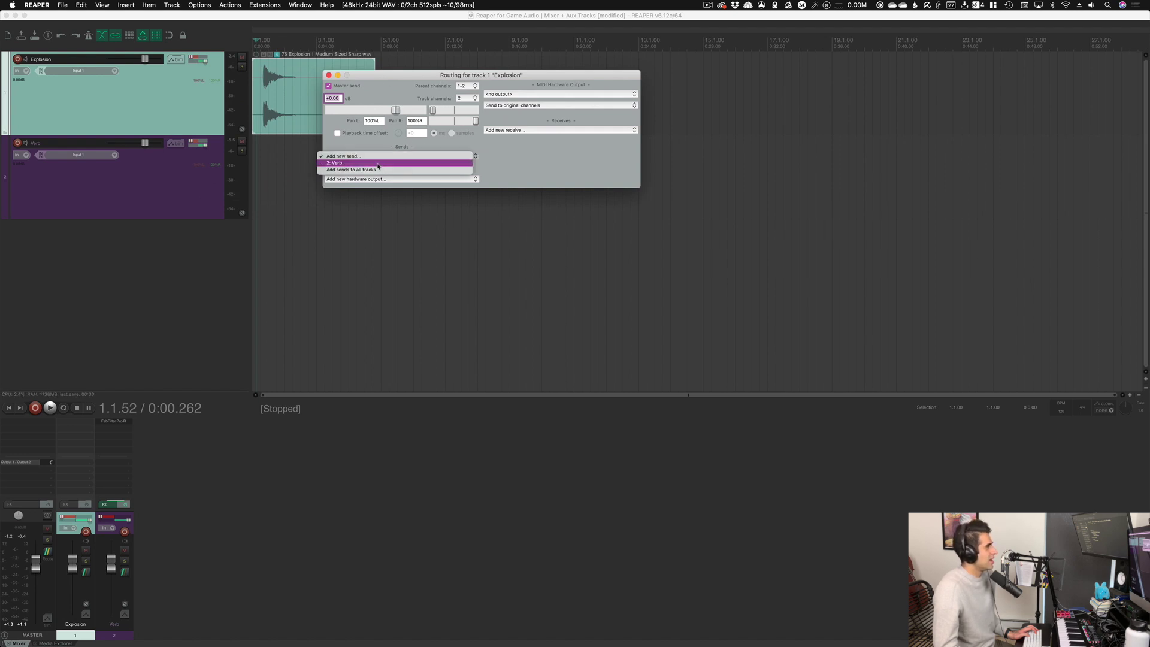
left_click(378, 163)
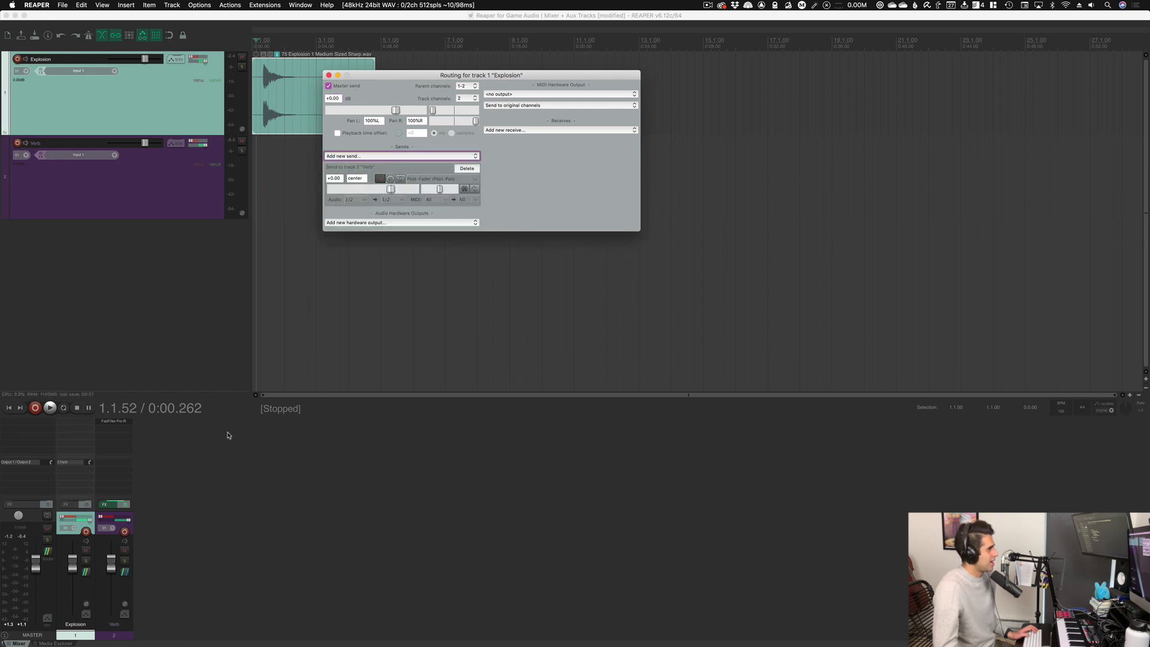
left_click(80, 464, "alt")
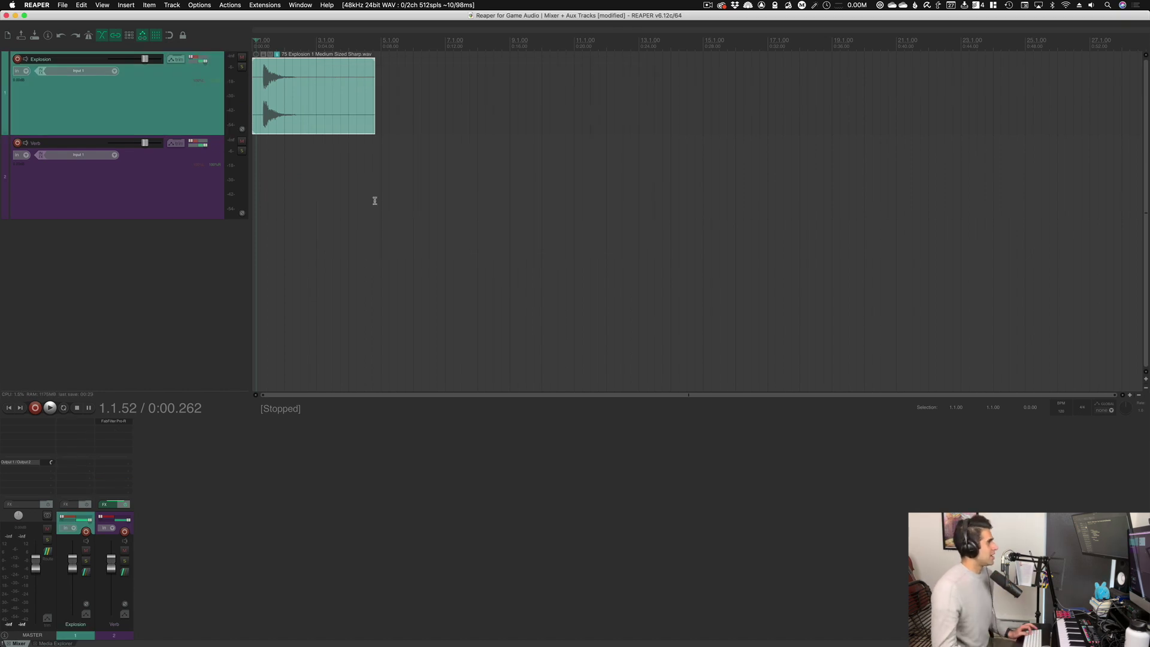
key("super+alt+x")
key("super+alt+x")
key("super+alt+x")
key("super+alt+x")
key("super+alt+x")
key("super+alt+x")
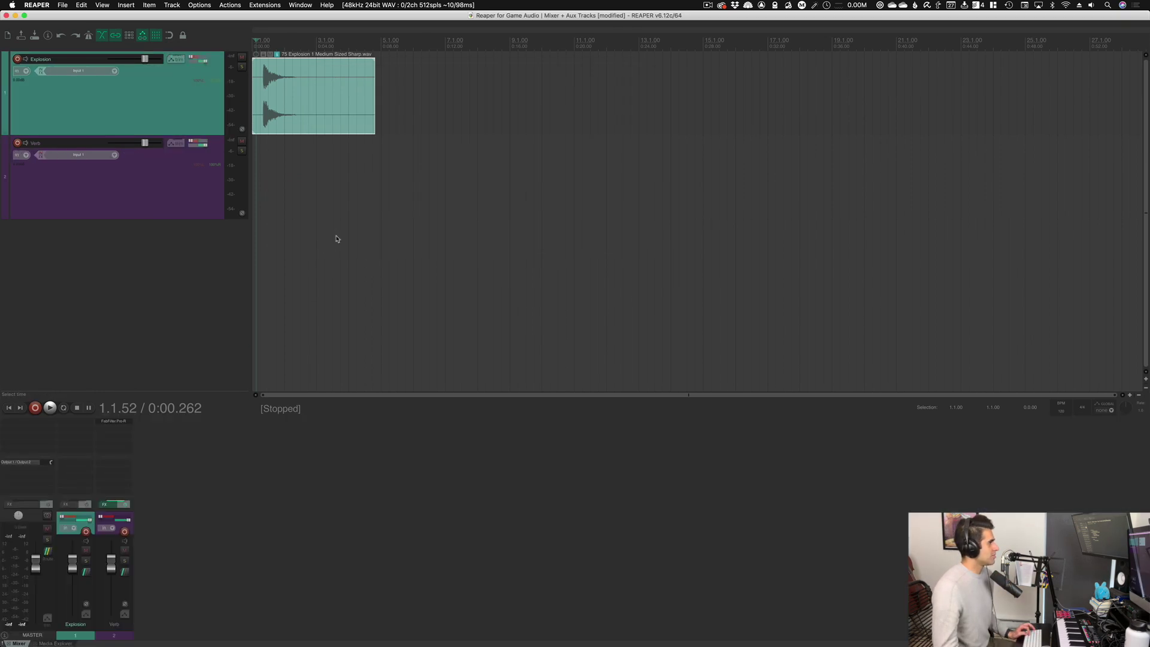
key("super+alt+x")
key("super+alt+x")
key("super+alt+x")
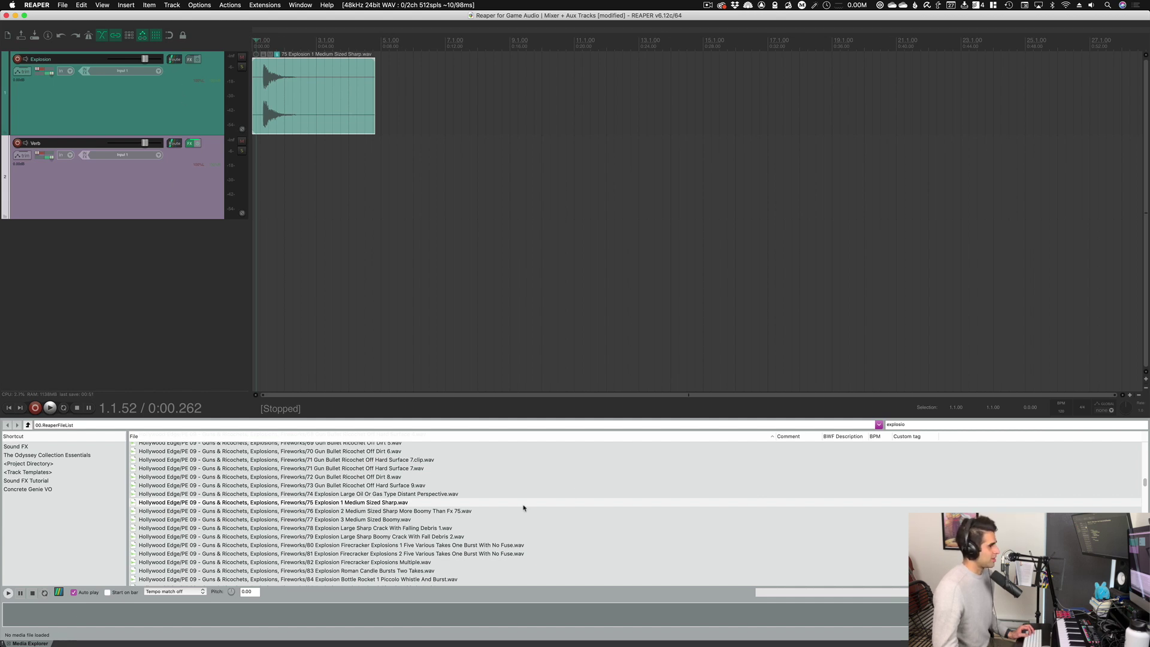
- Open Explosion's routing settings, then toggle the bottom dock between mixer and Media Explorer
left_click(189, 172)
left_click(172, 175)
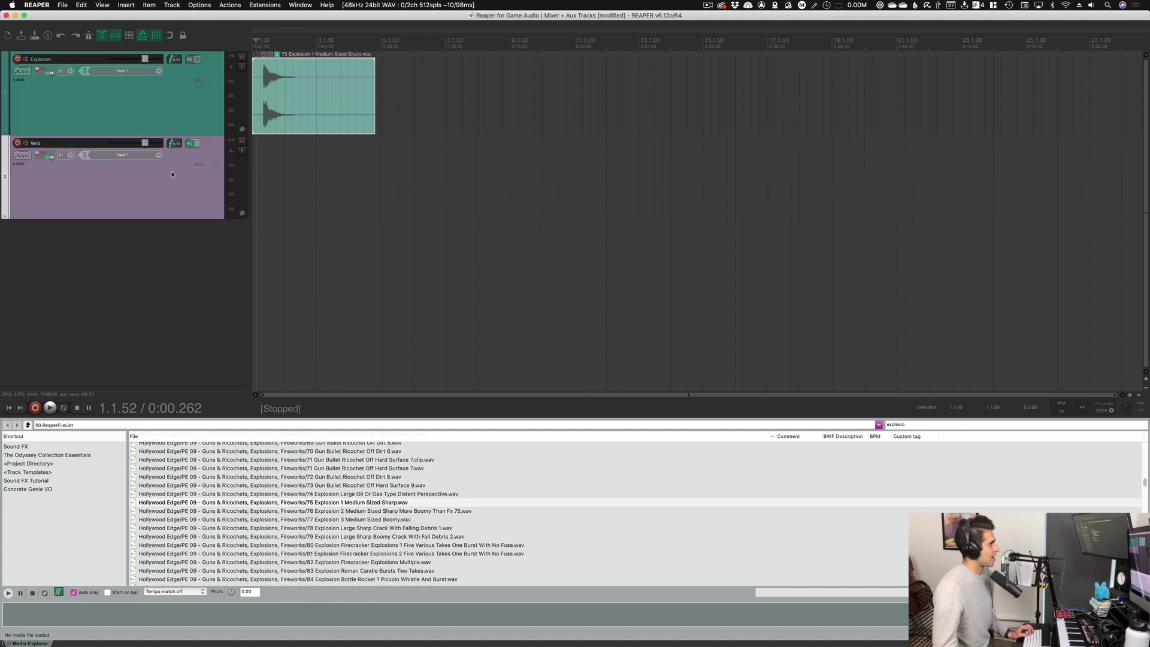
left_click(177, 82)
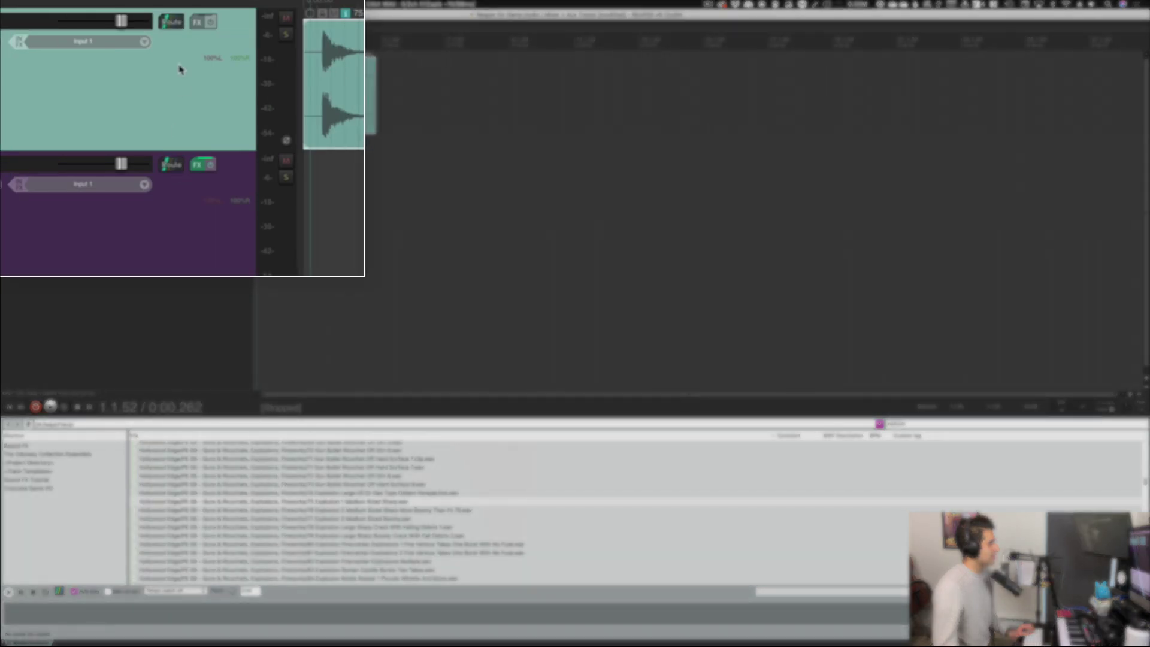
left_click(174, 24)
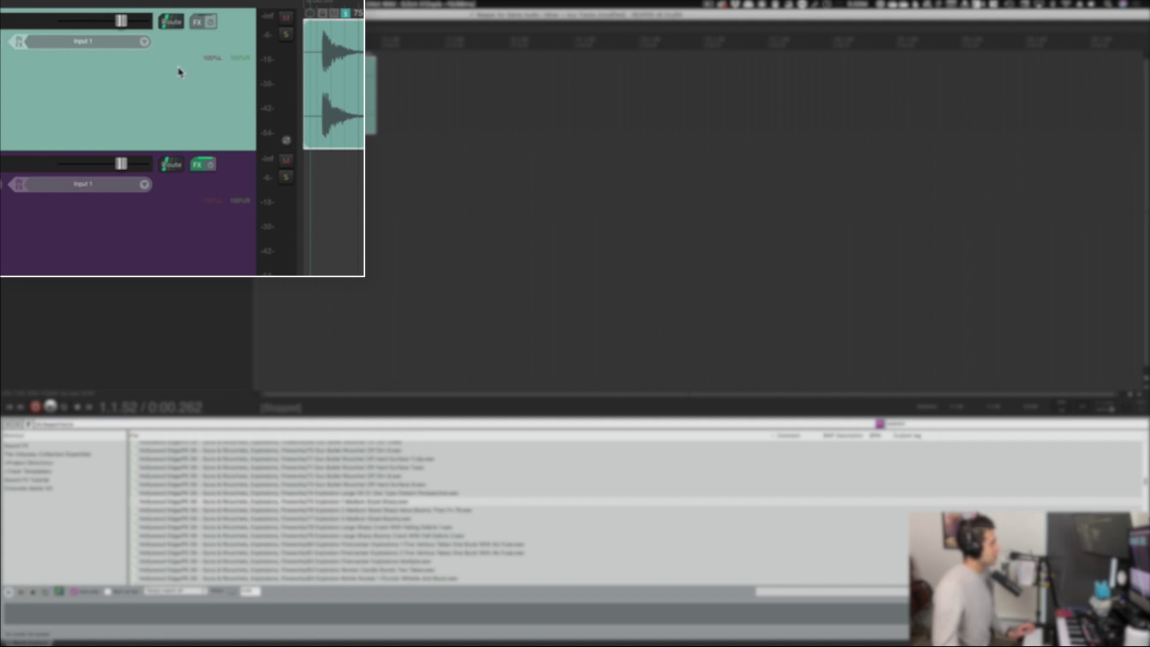
key("super+m")
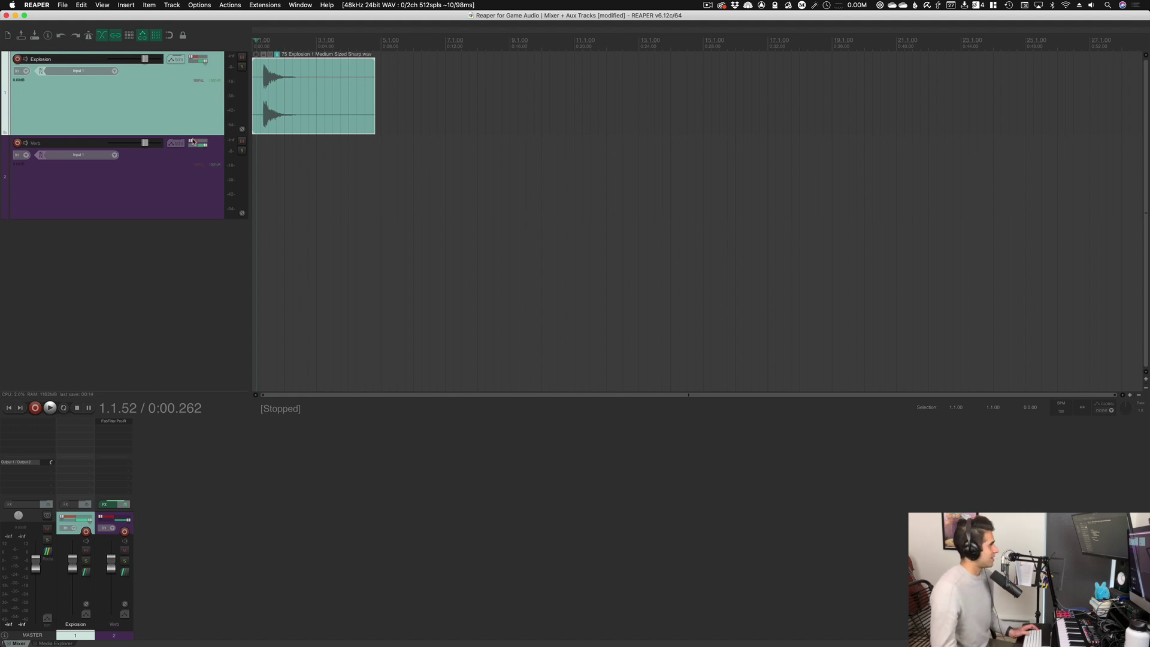
key("super+alt+x")
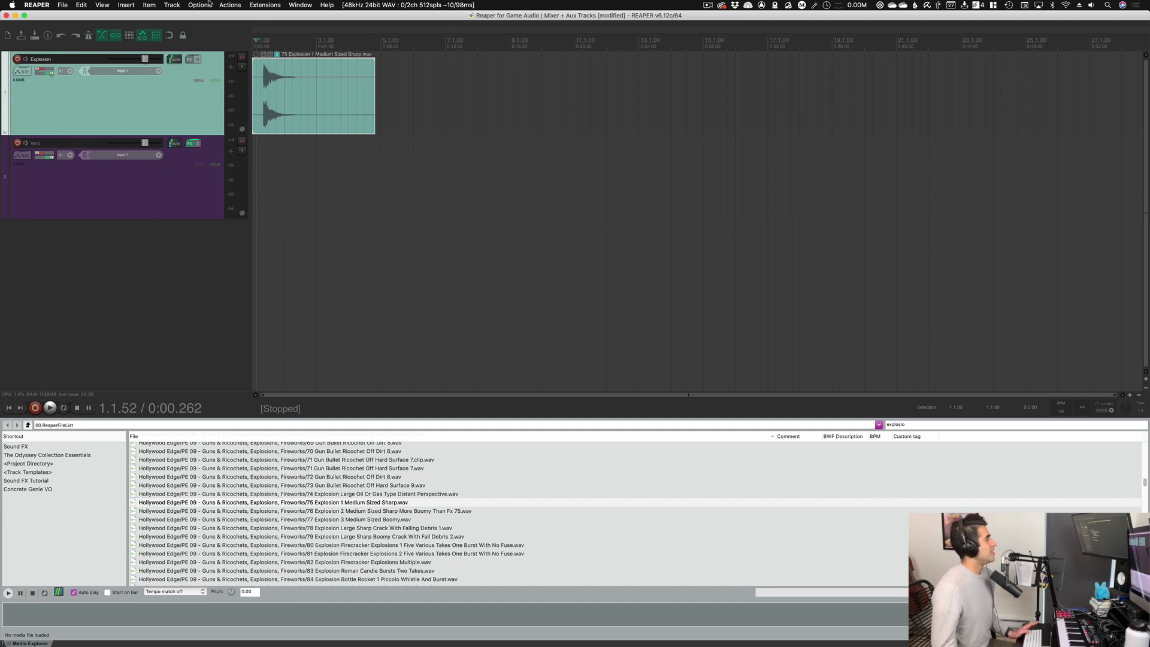
- Open the Theme Adjuster from the Options > Themes menu
left_click(209, 3)
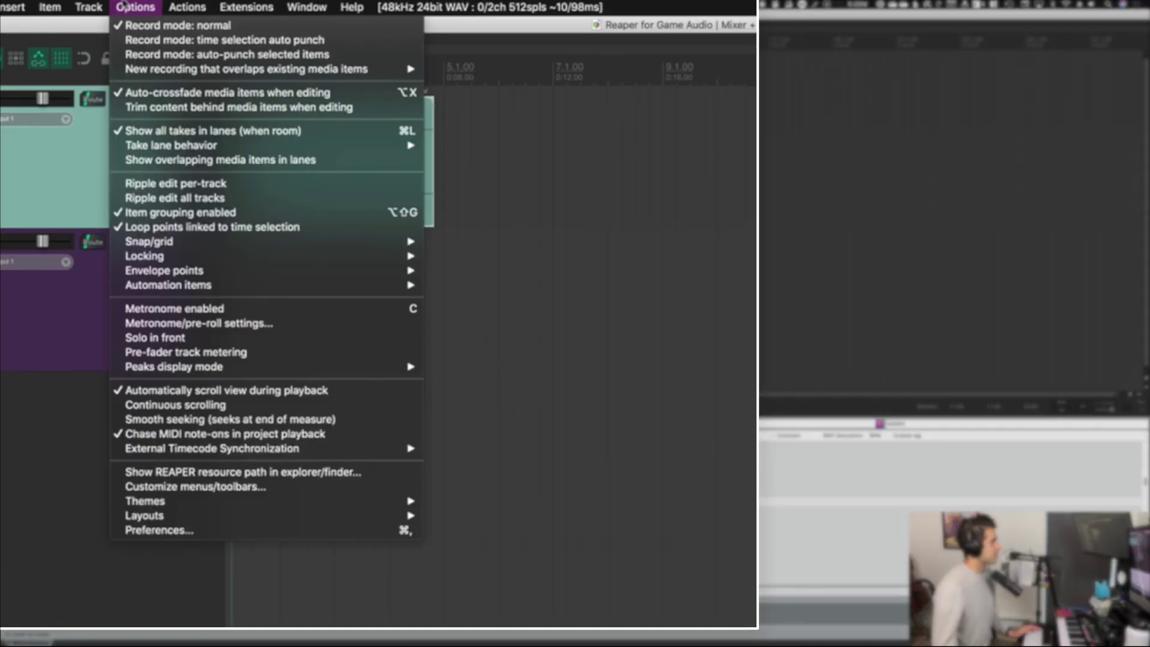
left_click(200, 5)
left_click(136, 8)
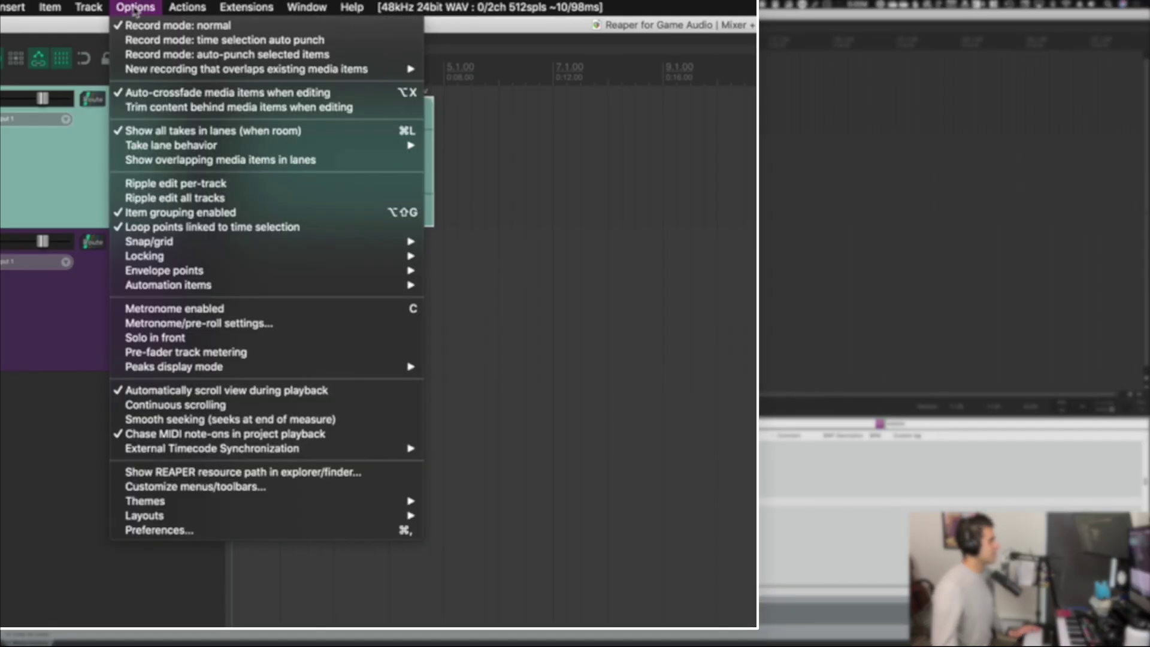
mouse_move(238, 505)
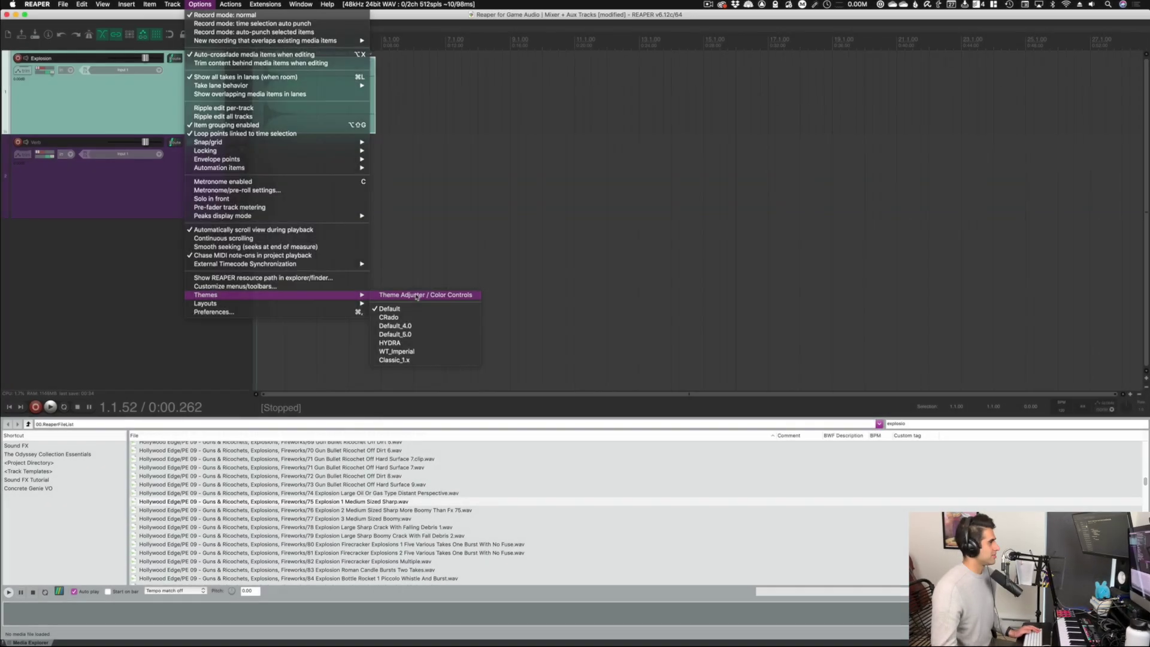
left_click(417, 296)
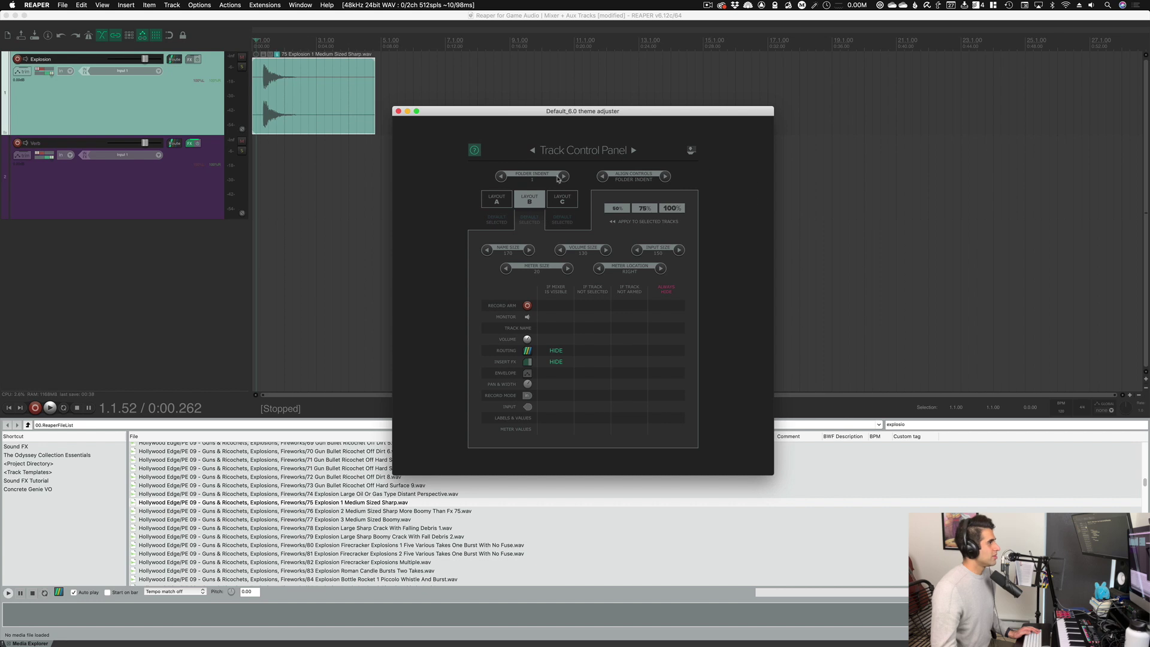
- On the Track Control Panel page, unset Routing's 'Hide if mixer is visible', then close the adjuster
left_click(533, 150)
left_click(533, 150)
left_click(533, 150)
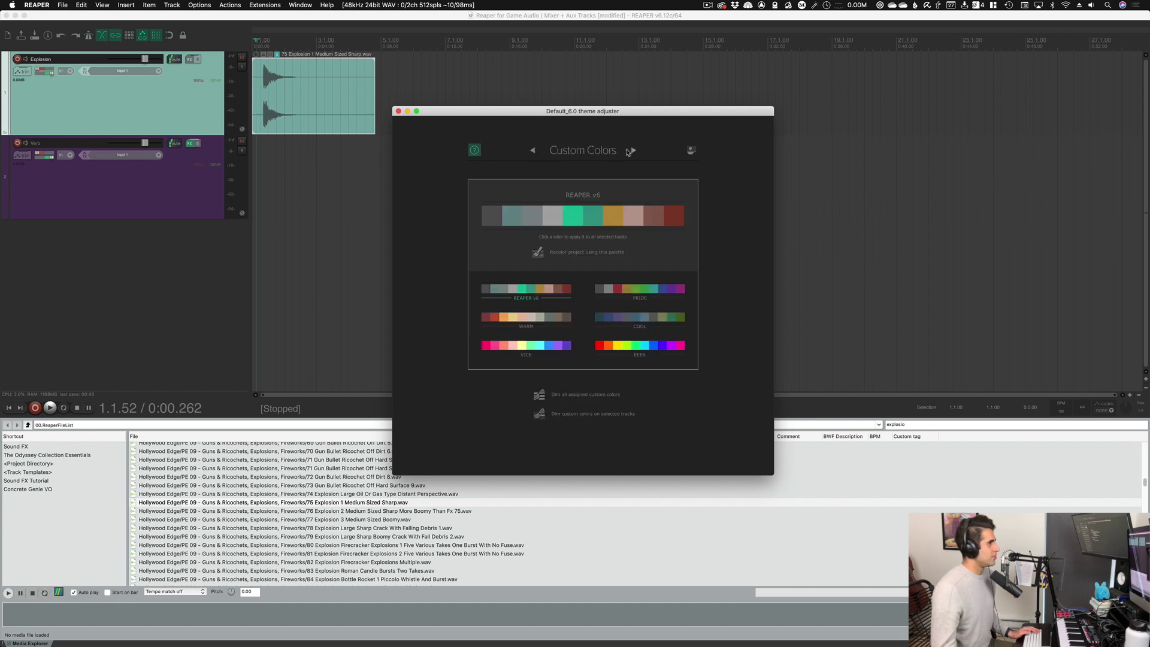
left_click(632, 151)
left_click(634, 151)
left_click(635, 151)
left_click(636, 151)
left_click(637, 151)
left_click(636, 151)
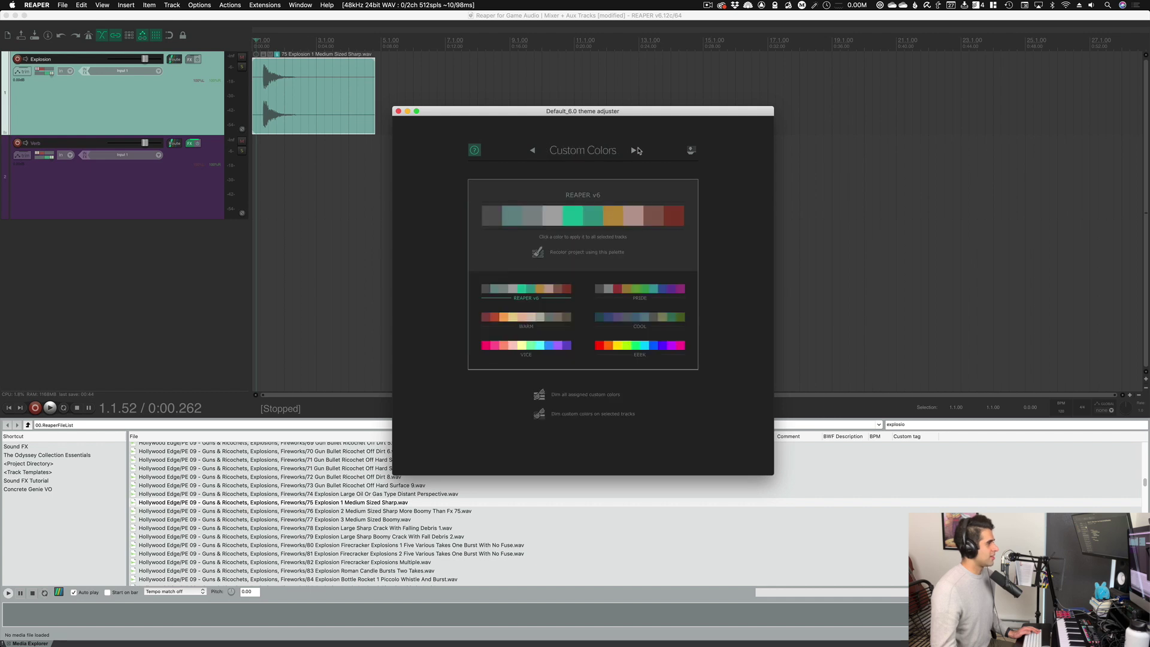
left_click(637, 151)
left_click(637, 151)
left_click(637, 151)
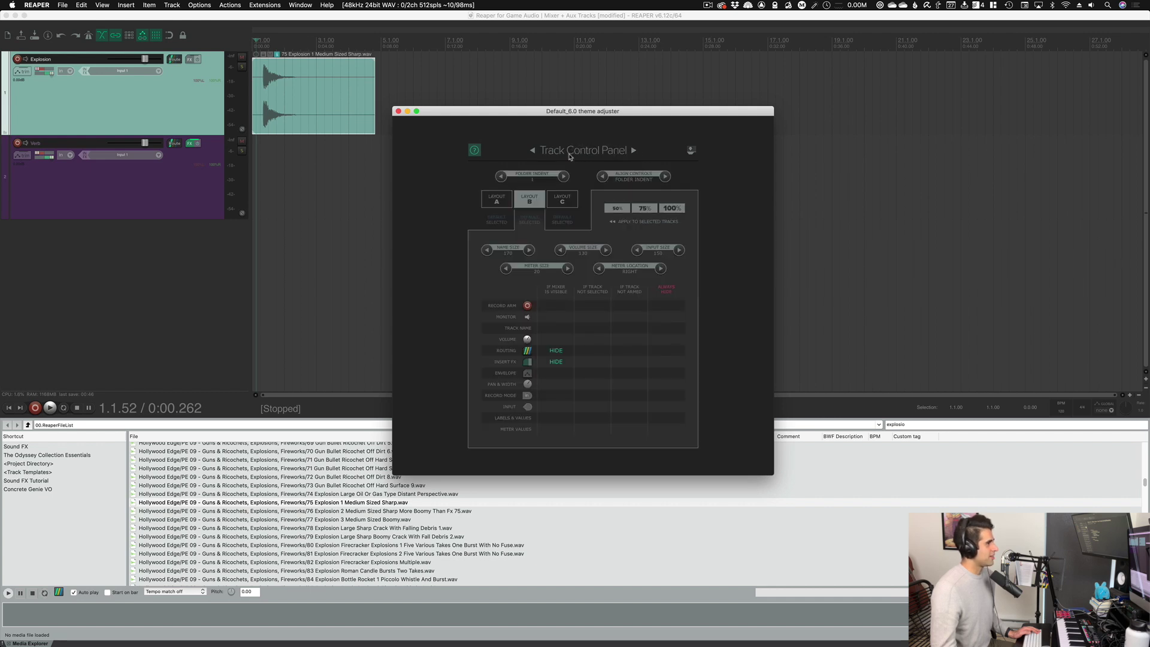
left_click(532, 150)
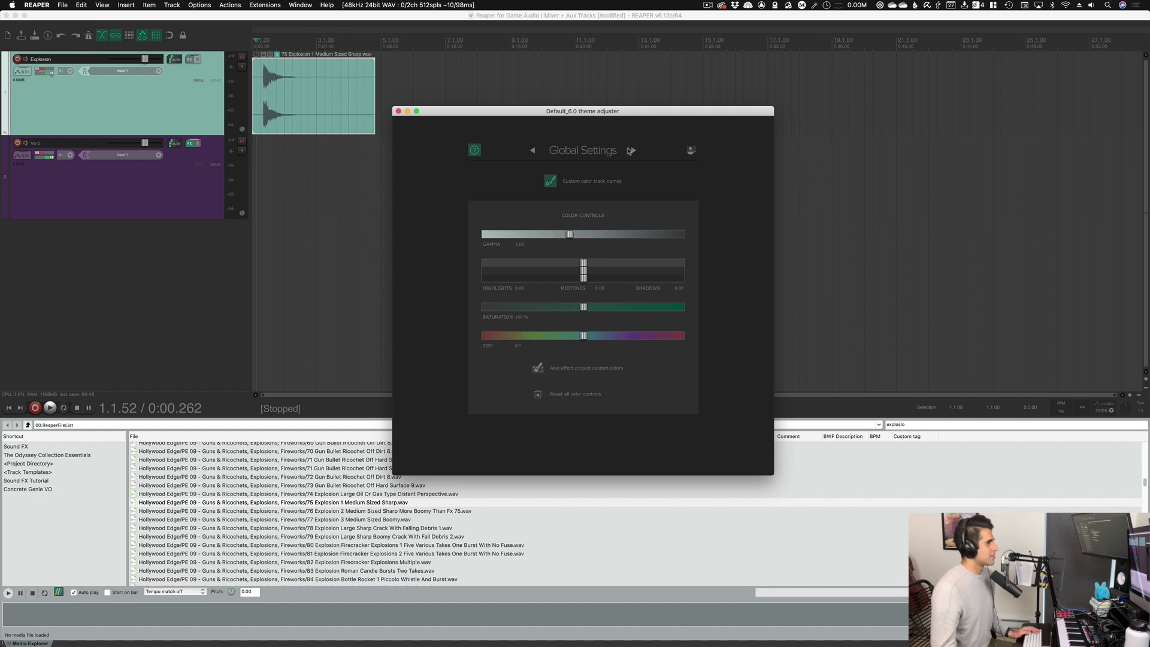
left_click(634, 151)
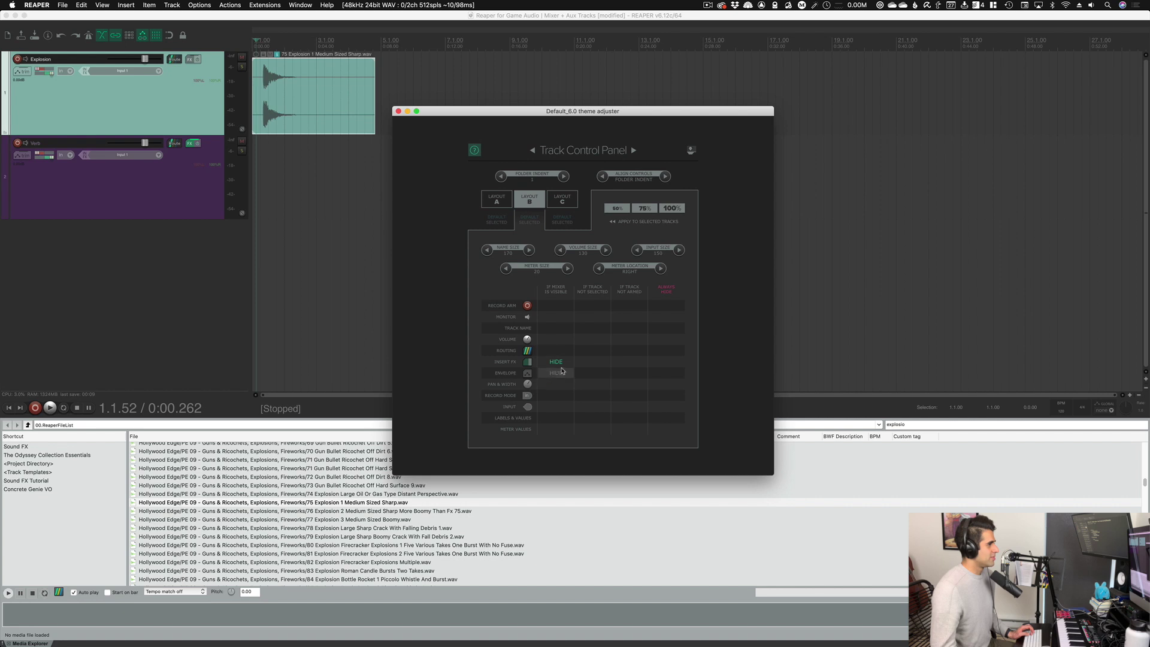
left_click(398, 111)
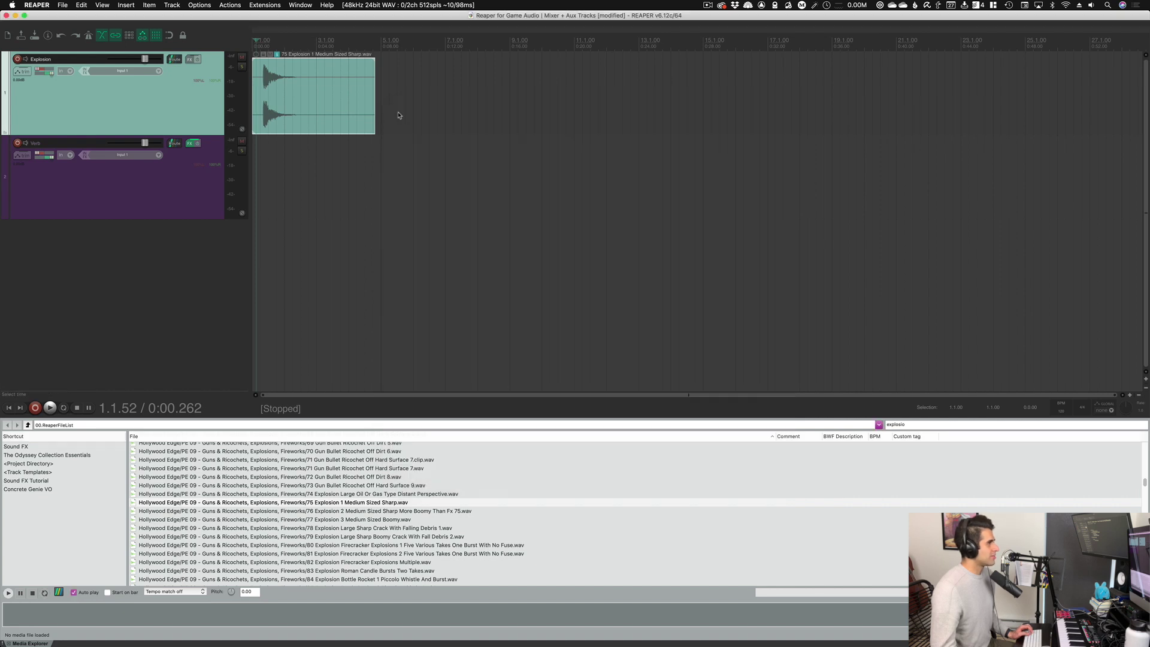
- Toggle the bottom dock between Mixer and Media Explorer with Super+M, ending on the Mixer
key("super+m")
key("super+m")
key("super+m")
key("super+m")
key("super+m")
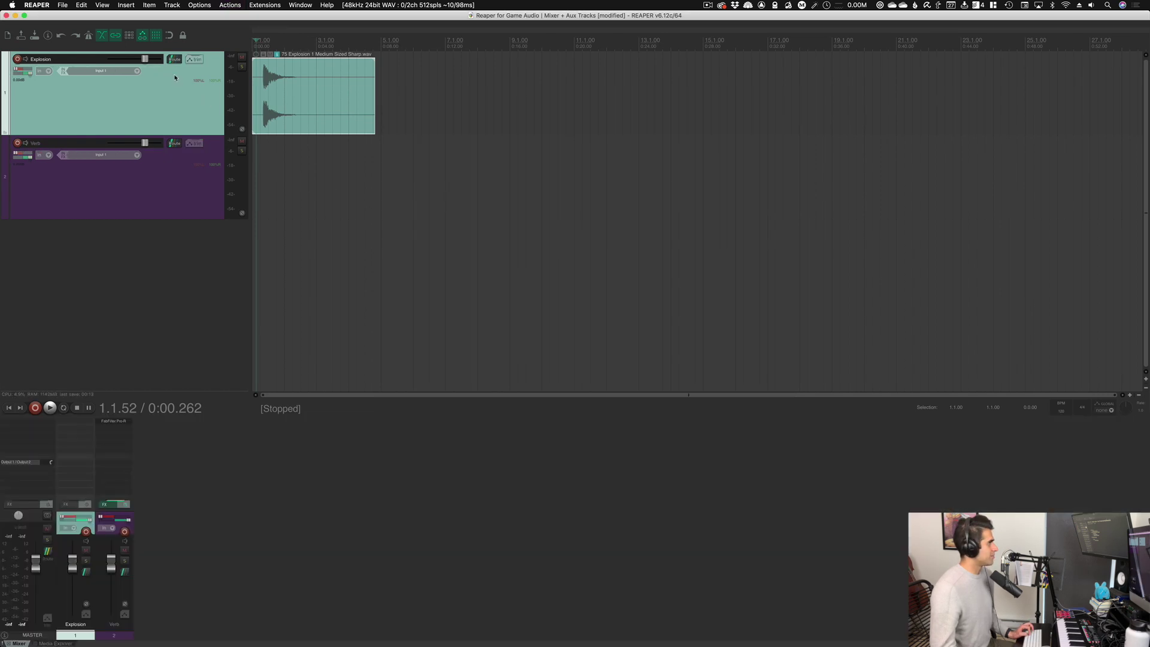
key("super+m")
key("super+m")
key("super+m")
key("super+m")
key("super+m")
key("super+m")
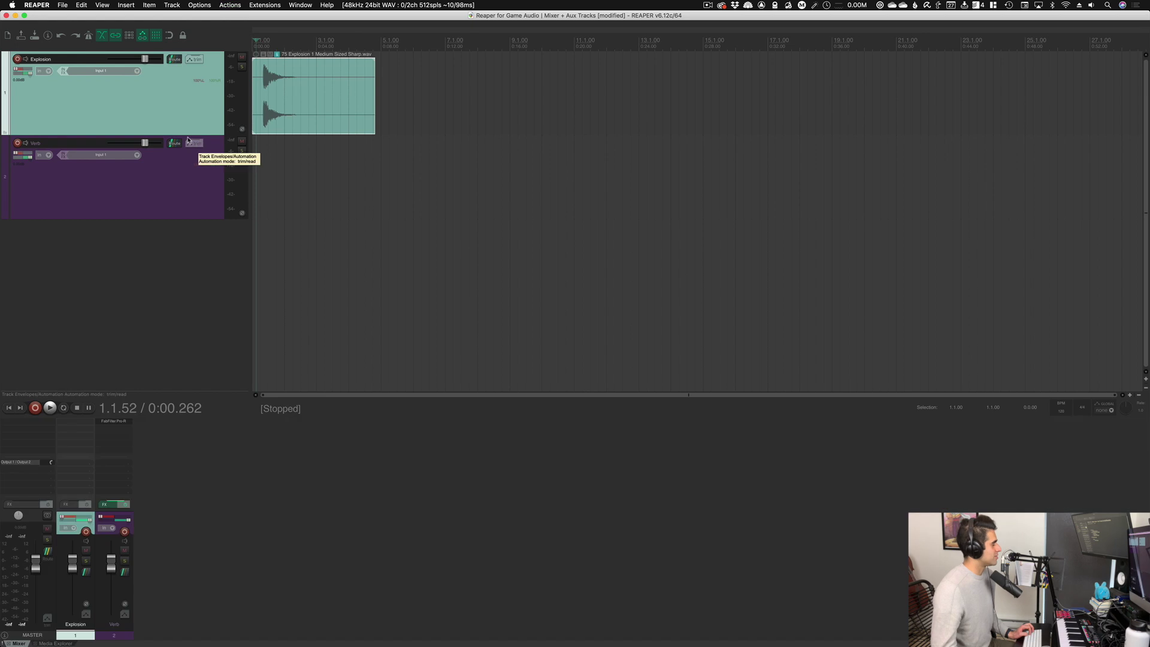
key("super+m")
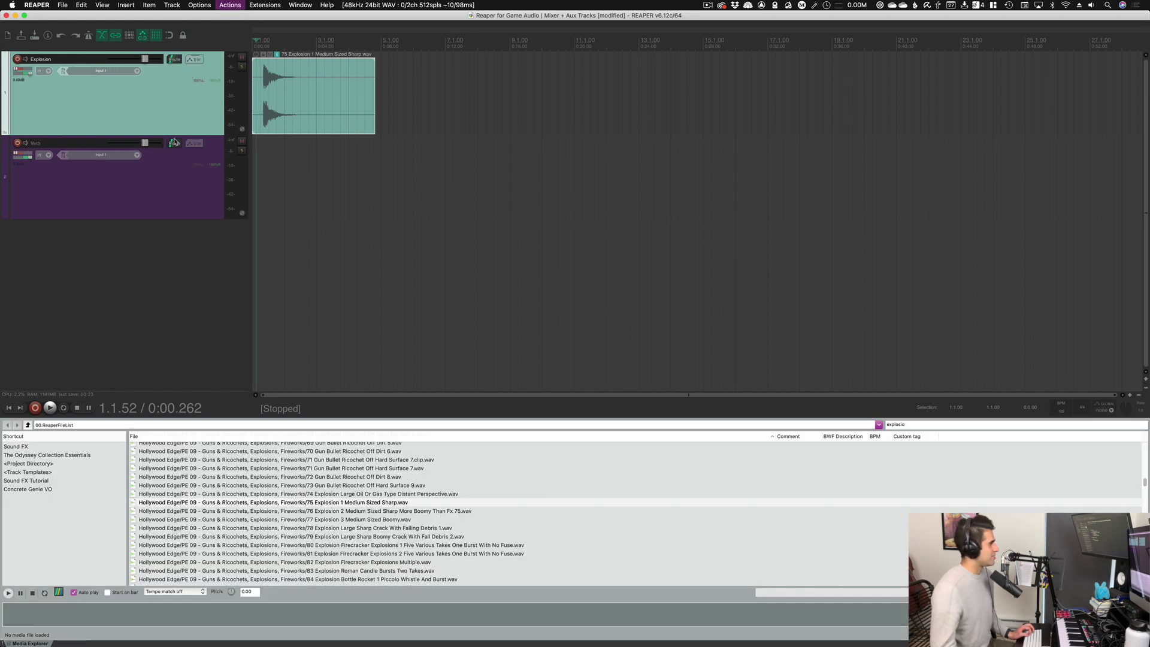
key("super+m")
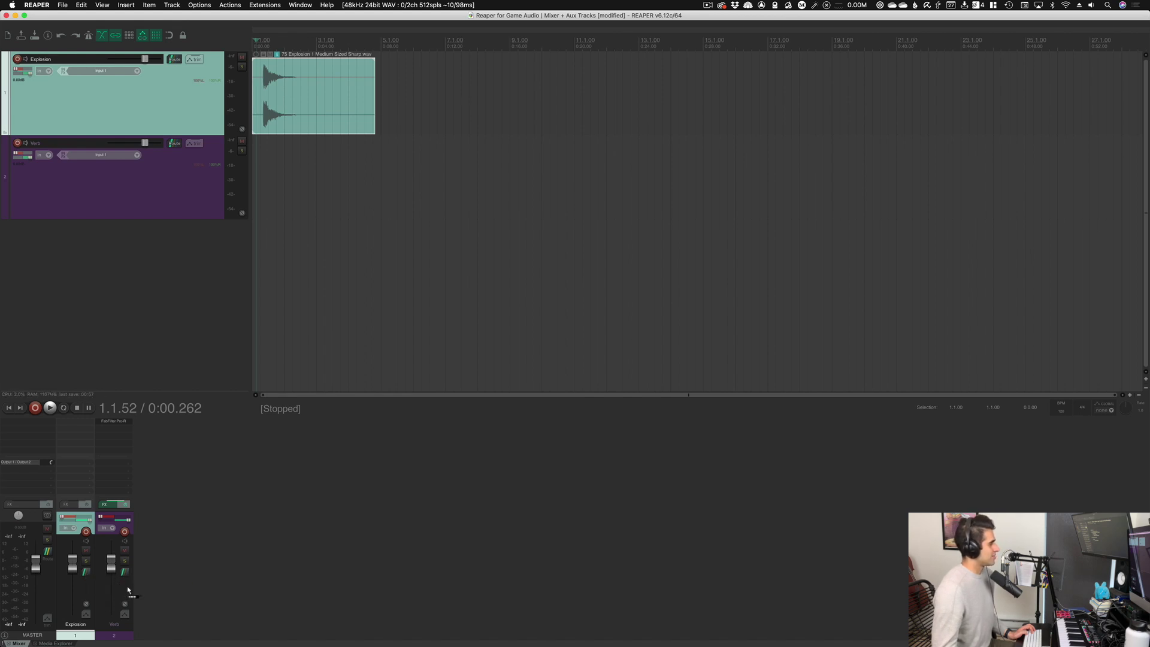
- In the Explosion send controls, keep the Verb send mode on Post-Fader (Post-Pan), then close the window
left_click_drag(117, 595, 120, 596)
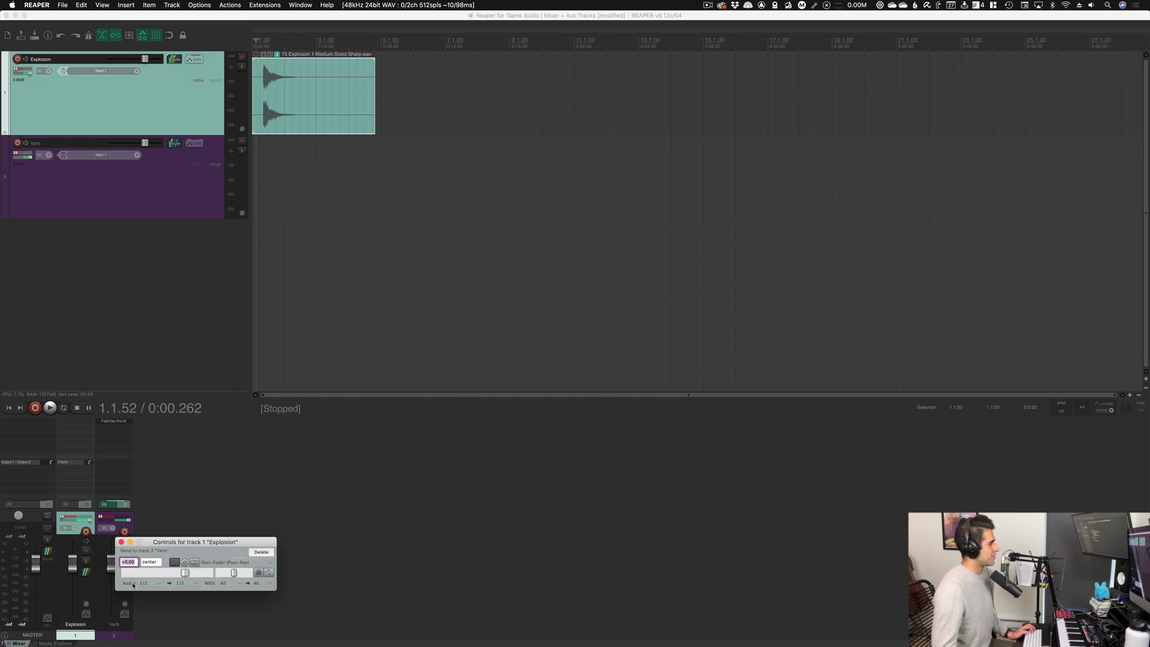
left_click_drag(183, 547, 479, 233)
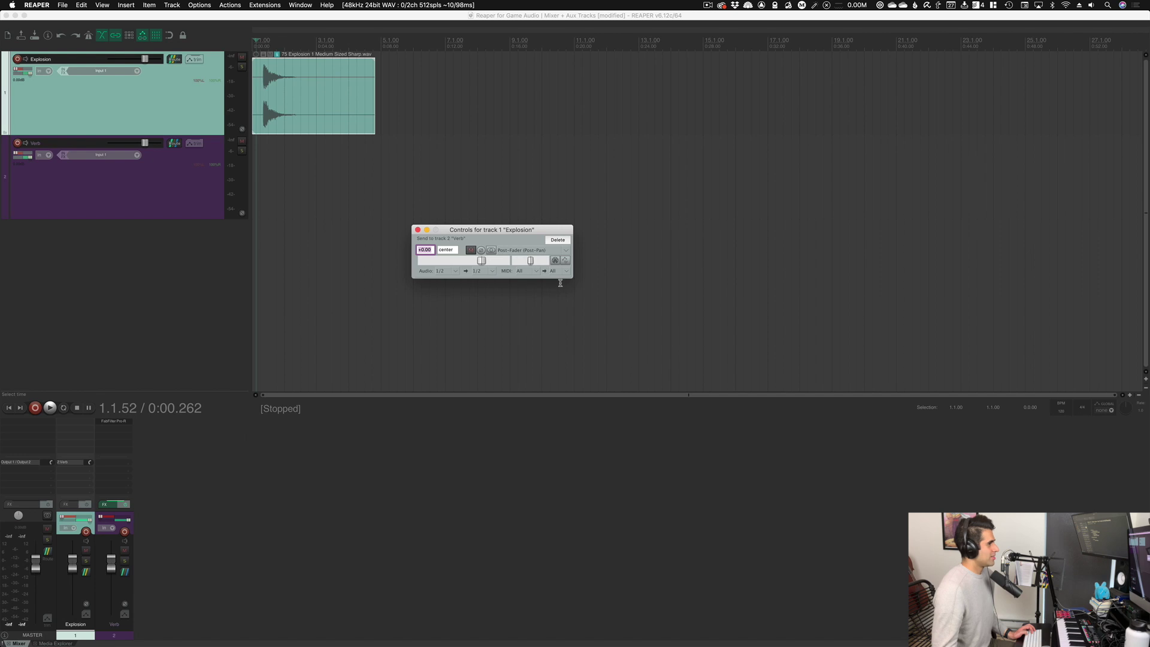
left_click(536, 251)
left_click(536, 251)
left_click(573, 244)
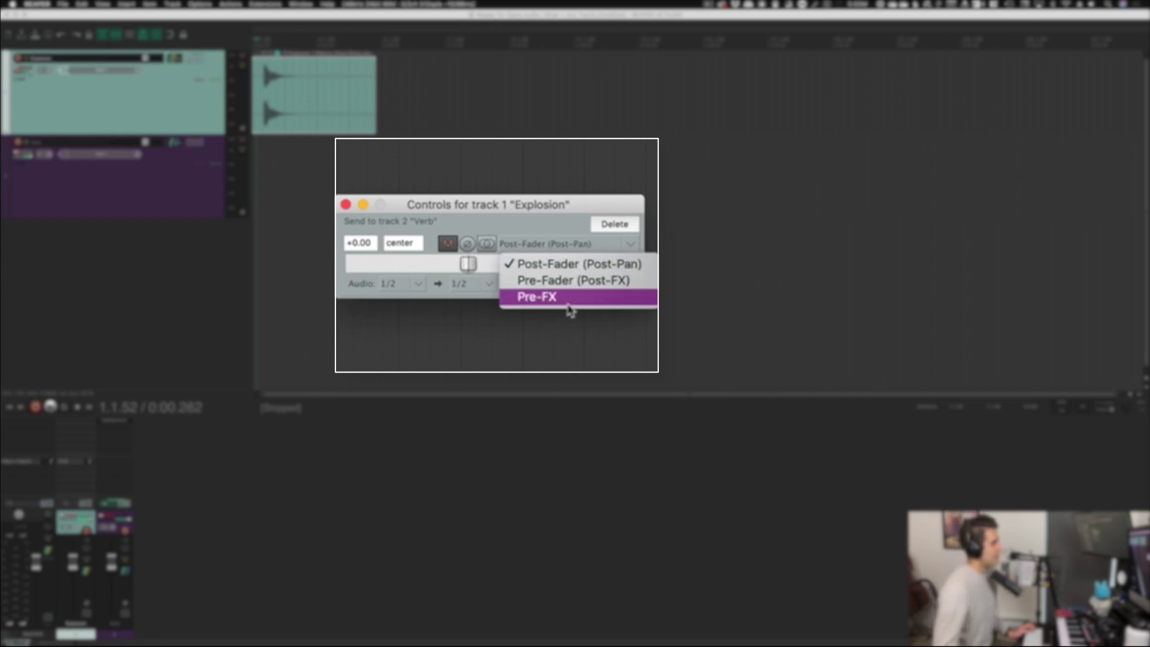
left_click(529, 202)
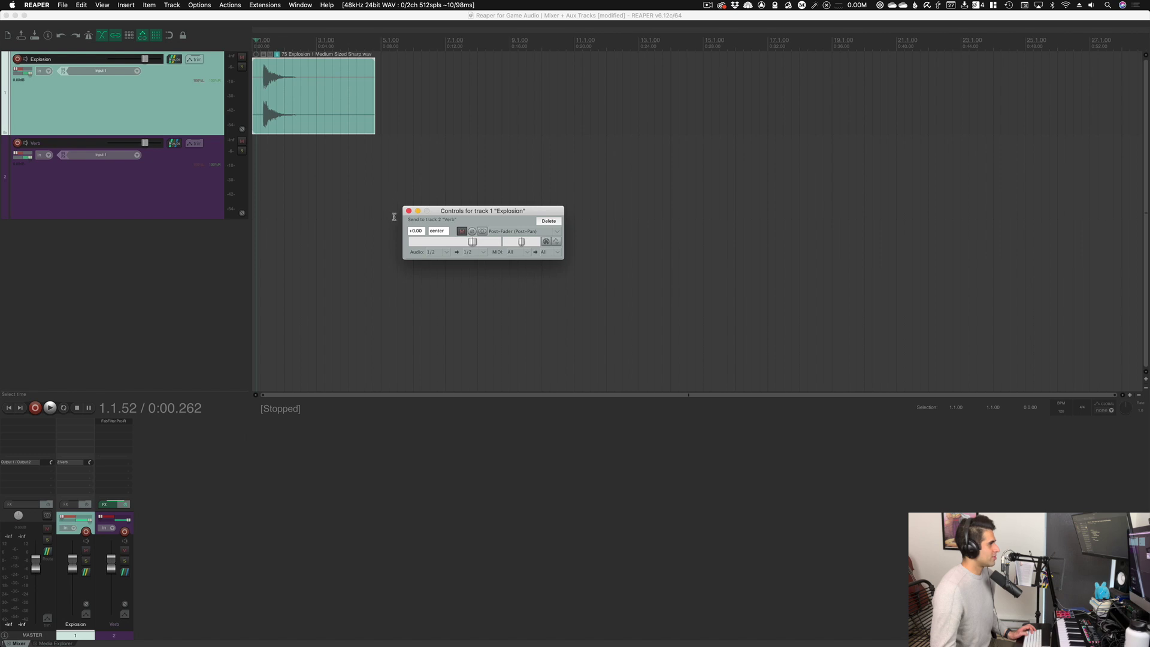
left_click(506, 232)
left_click(496, 231)
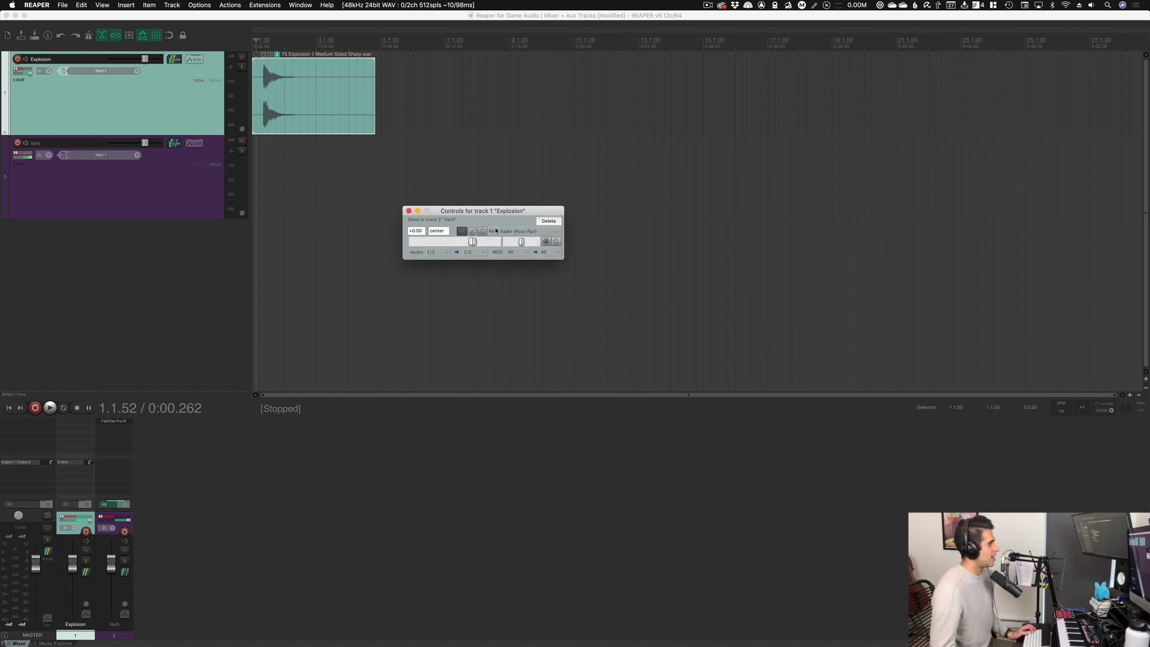
left_click(409, 211)
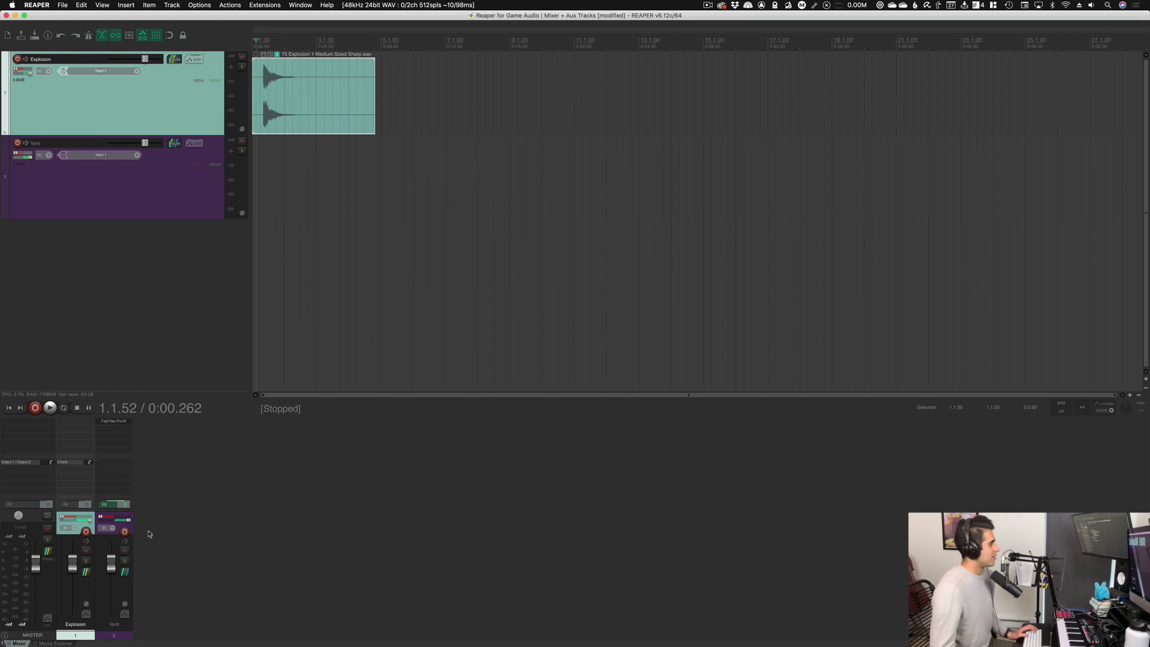
- Play the post-fader send with Explosion pulled down to about -45 dB, then reset Explosion and Verb to 0 dB
left_click_drag(72, 561, 114, 604)
double_click(113, 603)
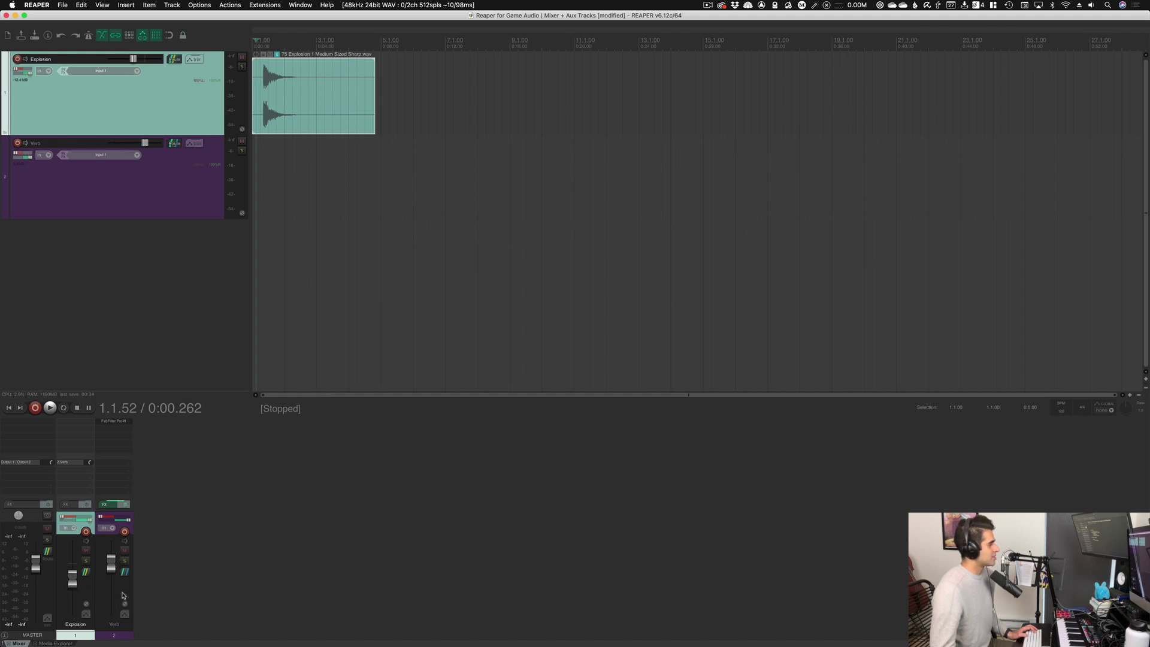
double_click(72, 584)
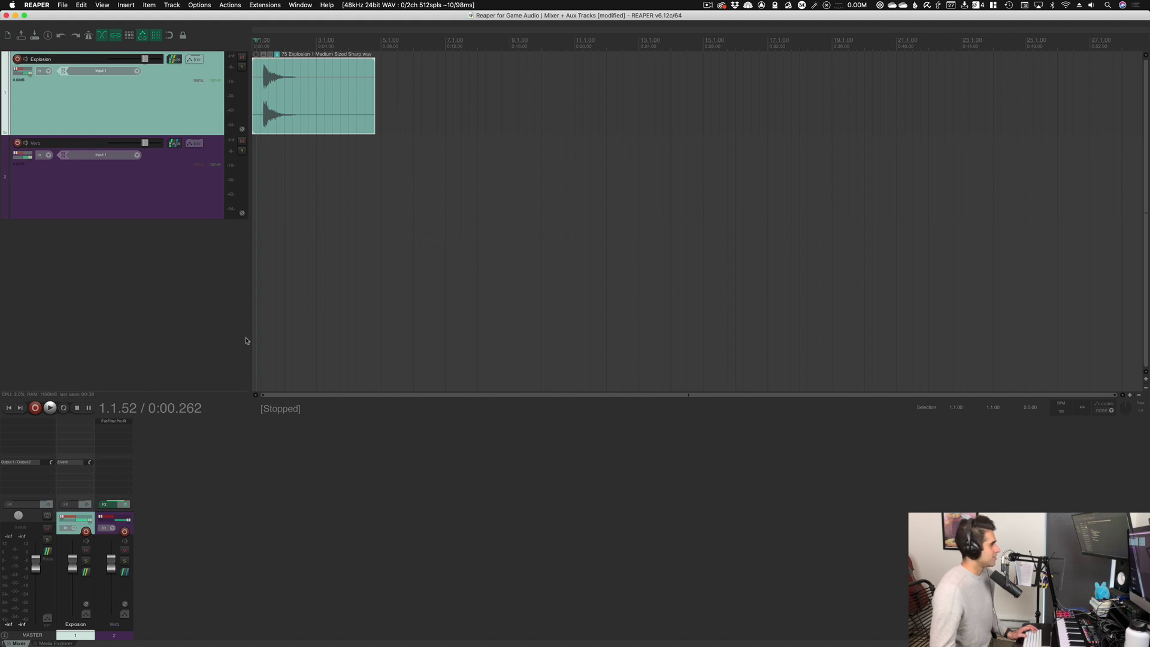
key("space")
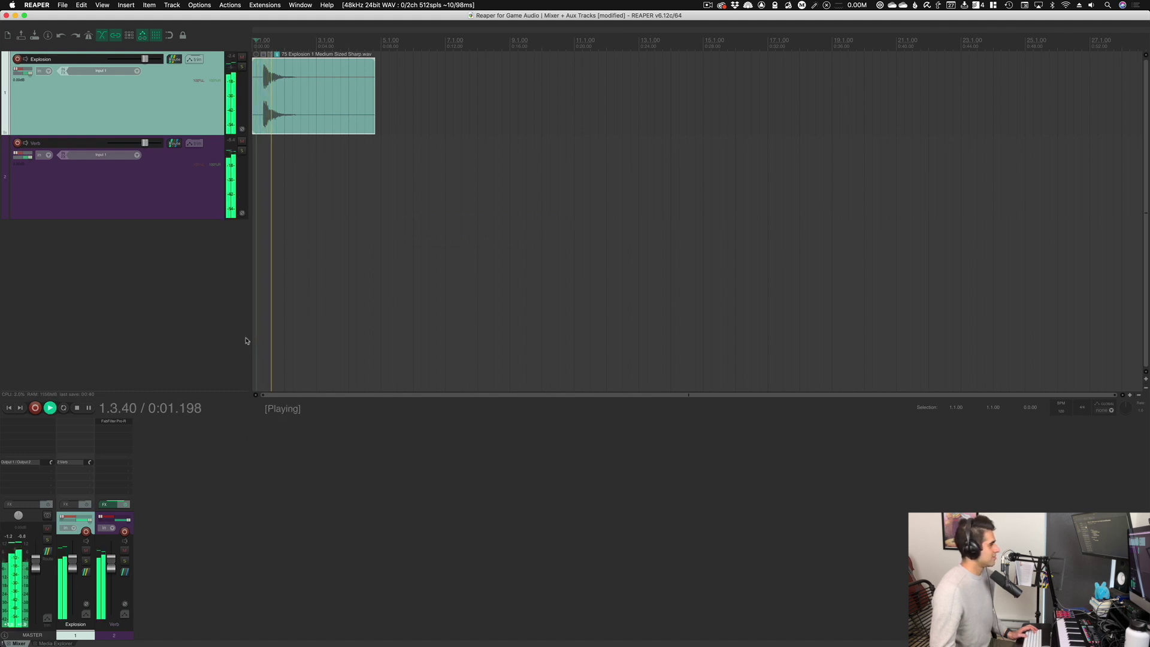
key("space")
left_click_drag(73, 565, 73, 604)
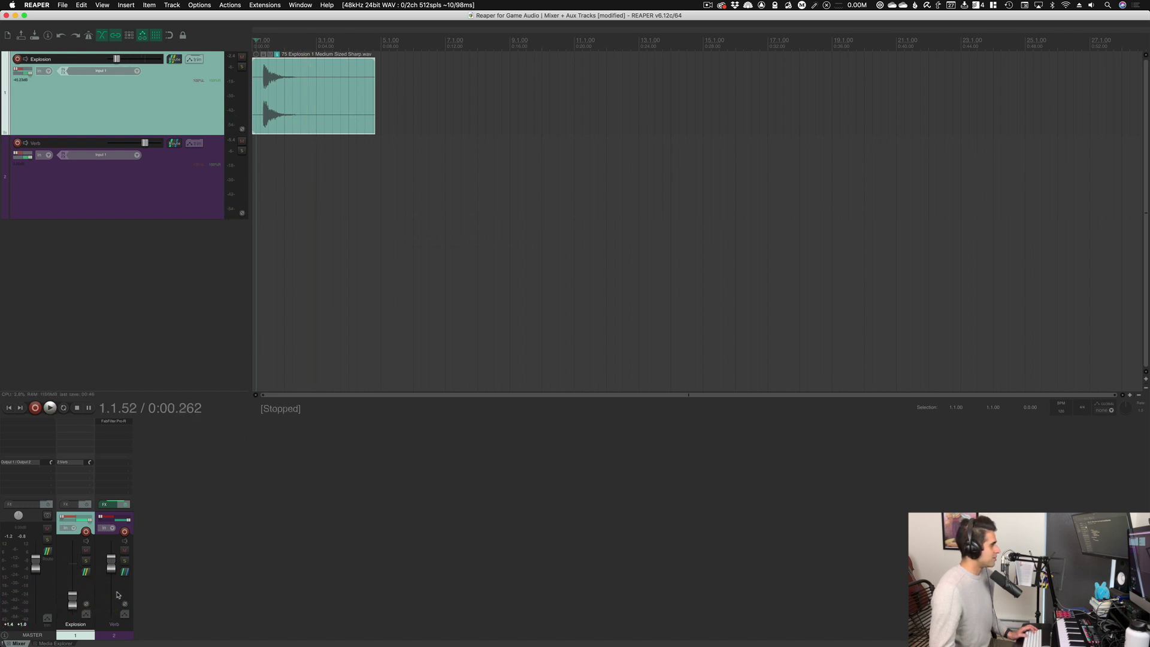
key("space")
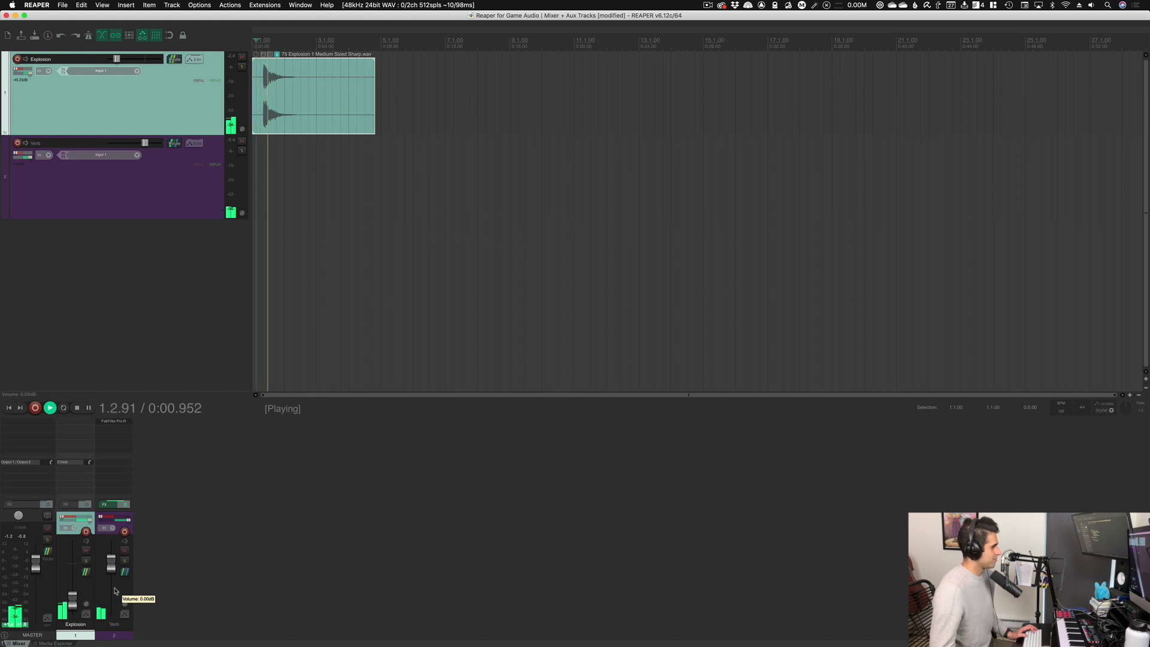
key("space")
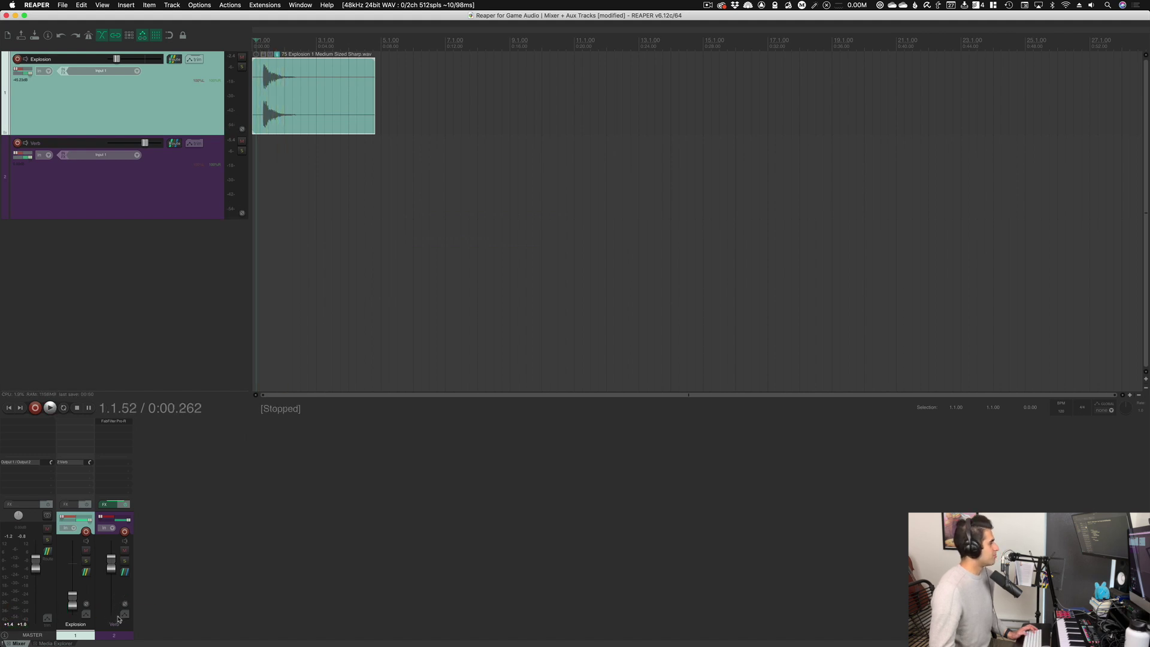
double_click(72, 599)
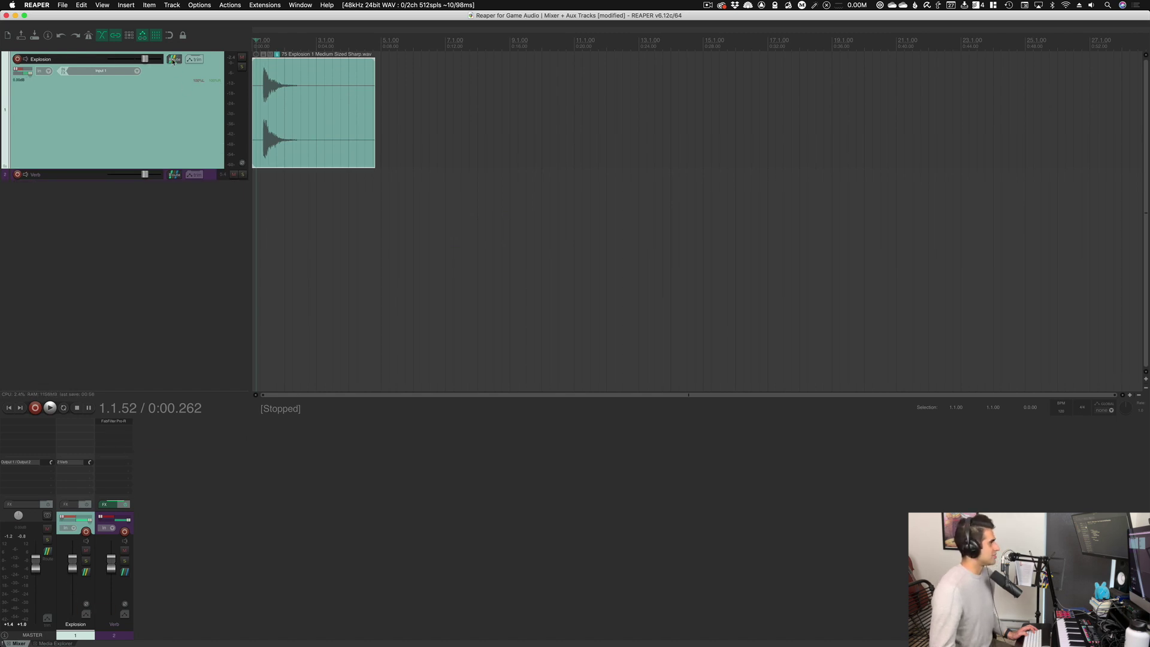
left_click(173, 61)
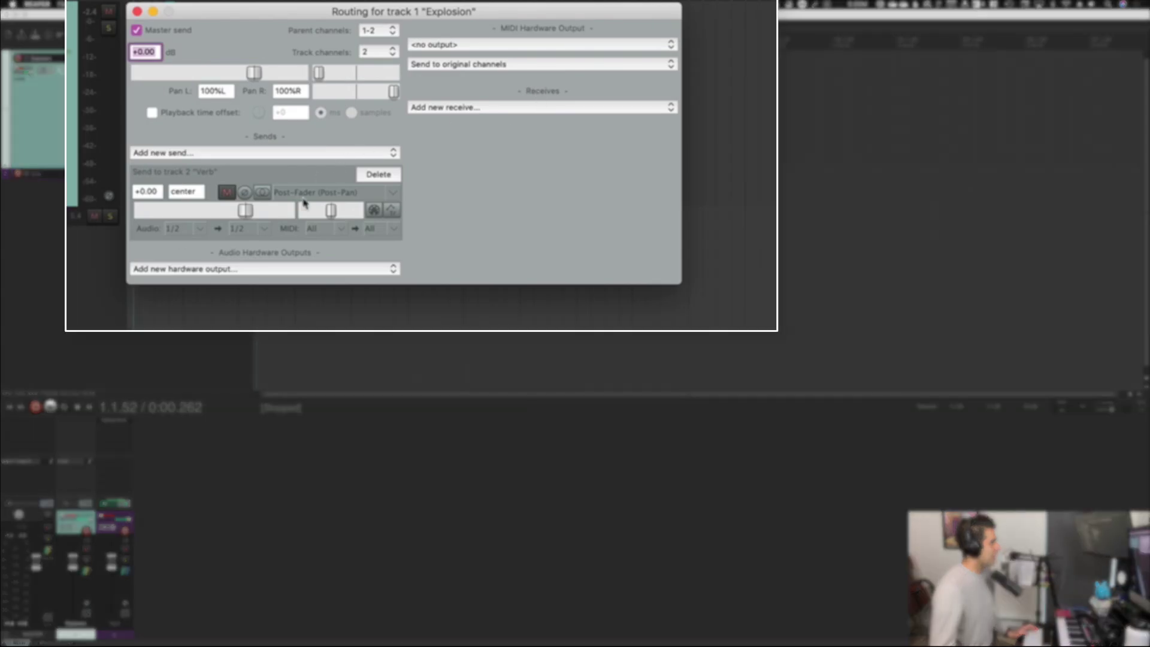
- Set the Explosion's Verb send to Pre-Fader (Post-FX) and play the project
left_click(304, 193)
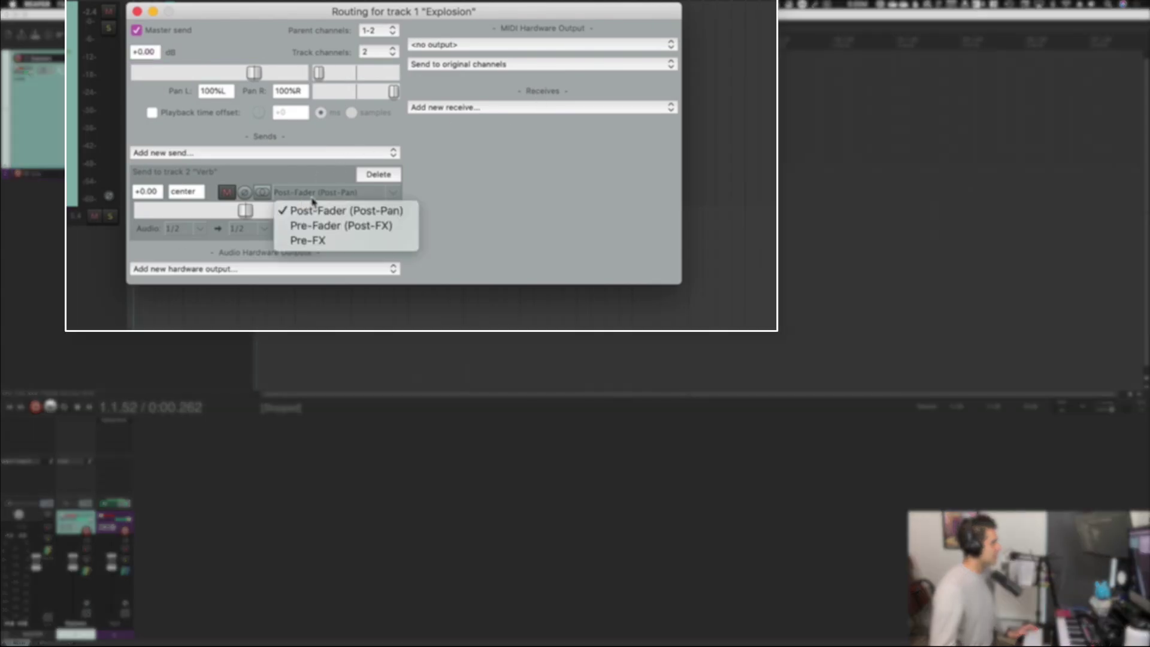
left_click(328, 226)
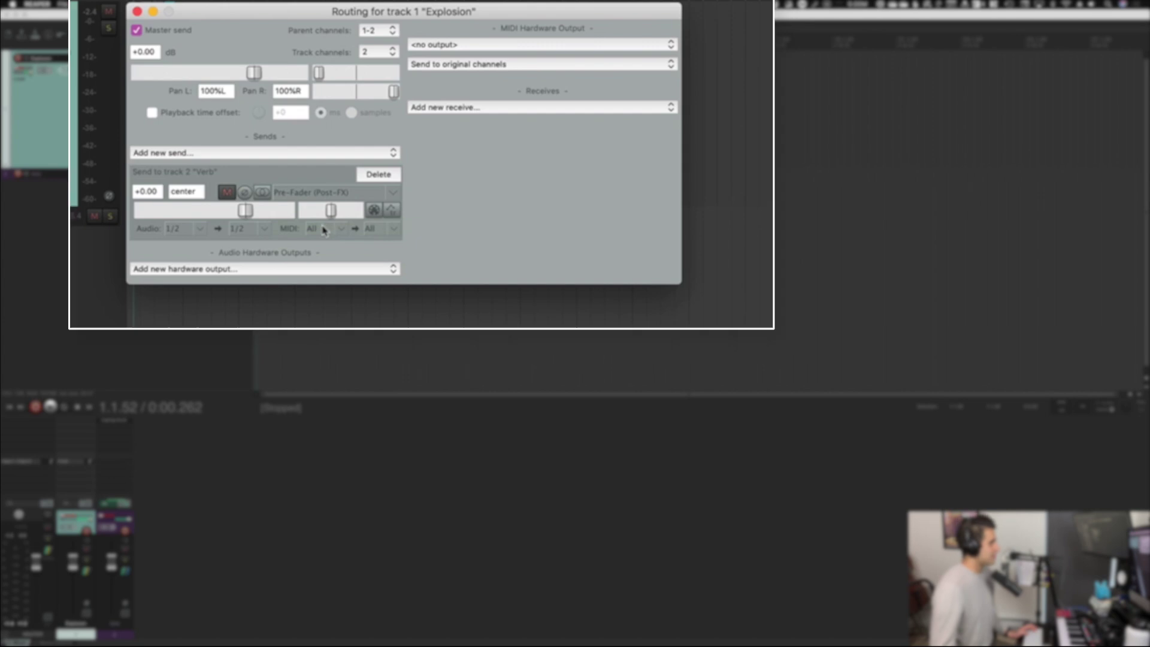
left_click_drag(79, 570, 77, 597)
double_click(74, 571)
key("space")
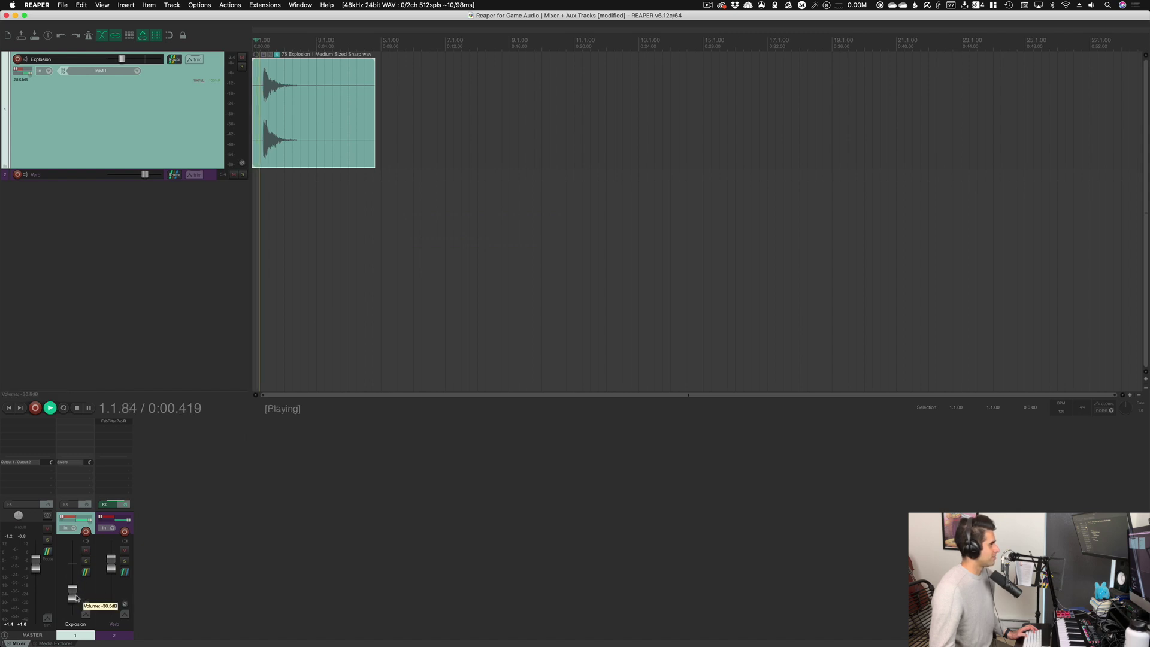
key("space")
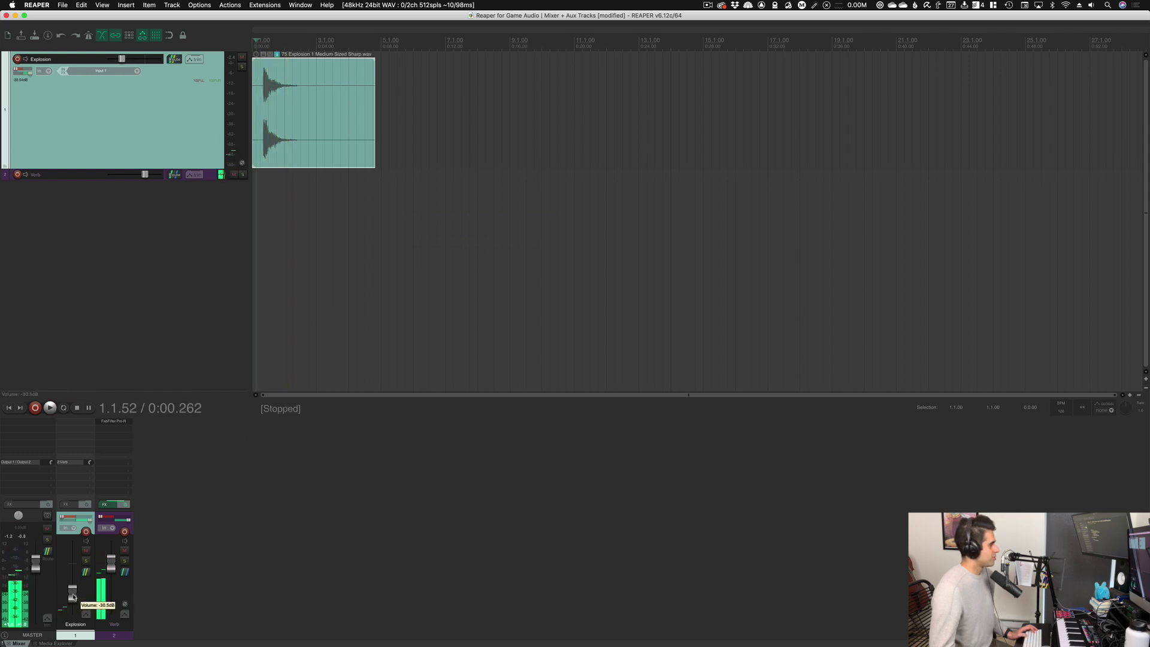
- Play with the Explosion pulled down to about -70 dB, then reset it to 0 dB
left_click_drag(72, 604, 74, 615)
key("space")
key("space")
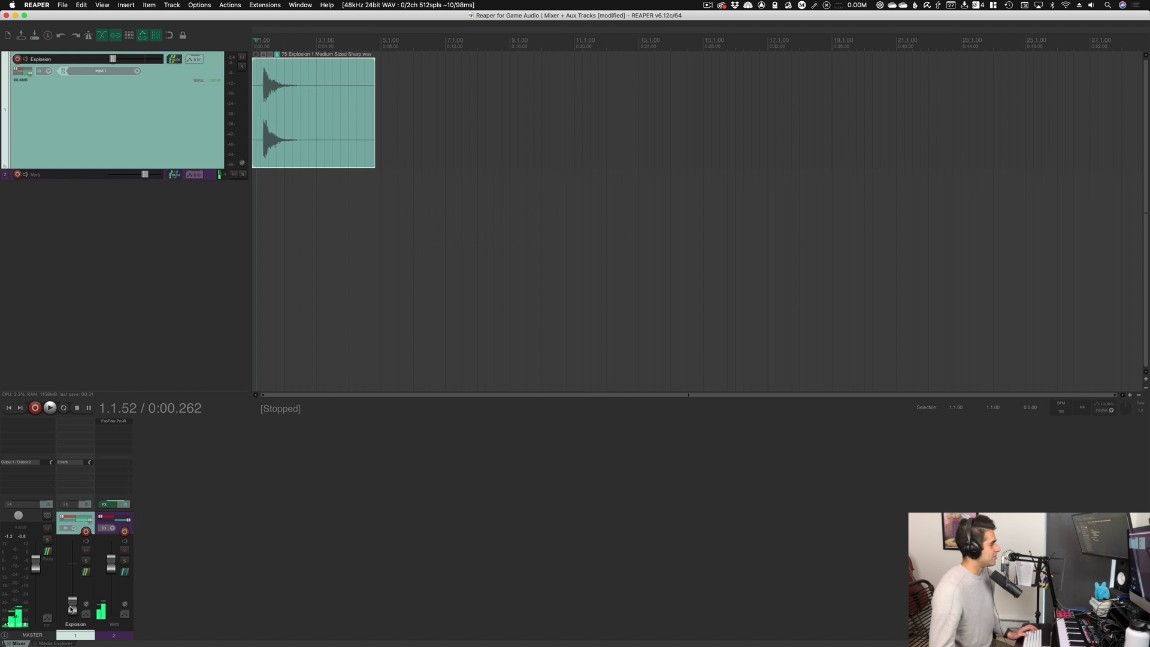
left_click_drag(78, 614, 79, 580)
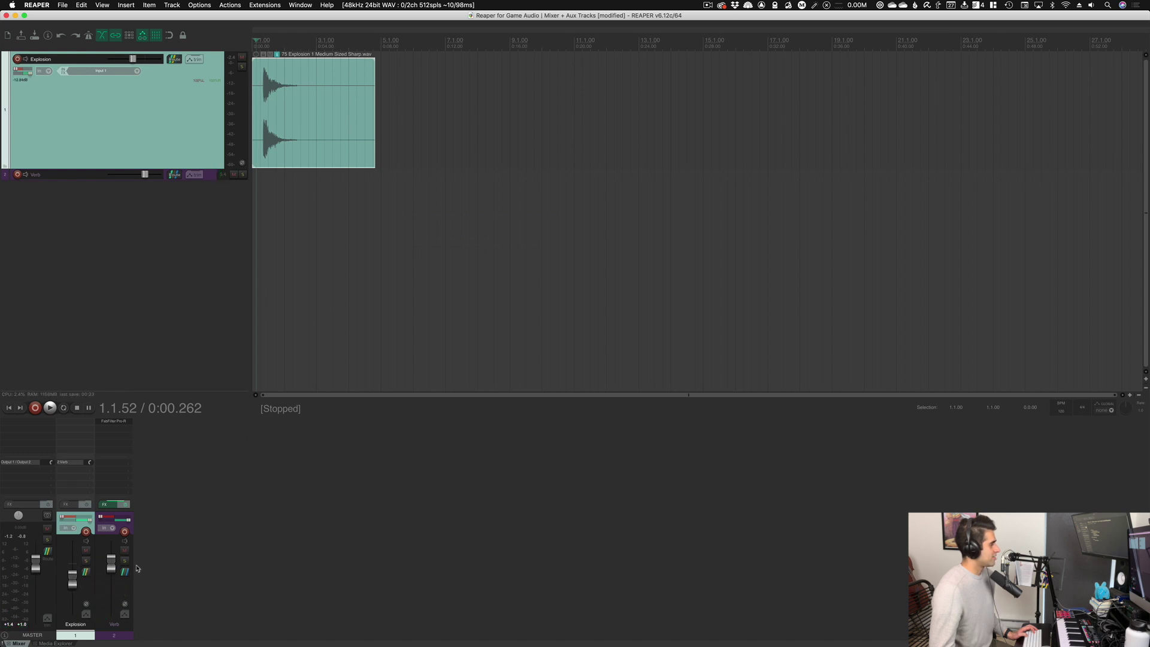
double_click(72, 582)
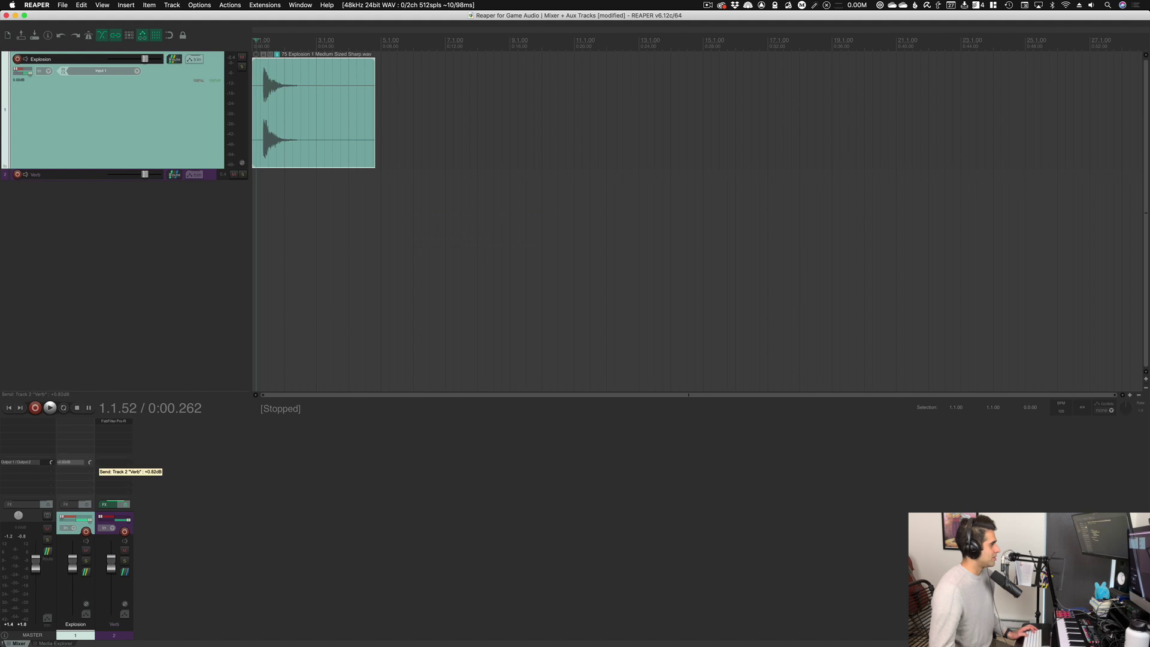
- In the Explosion routing window, change the Verb send mode to Pre-FX and close the window
left_click(71, 462)
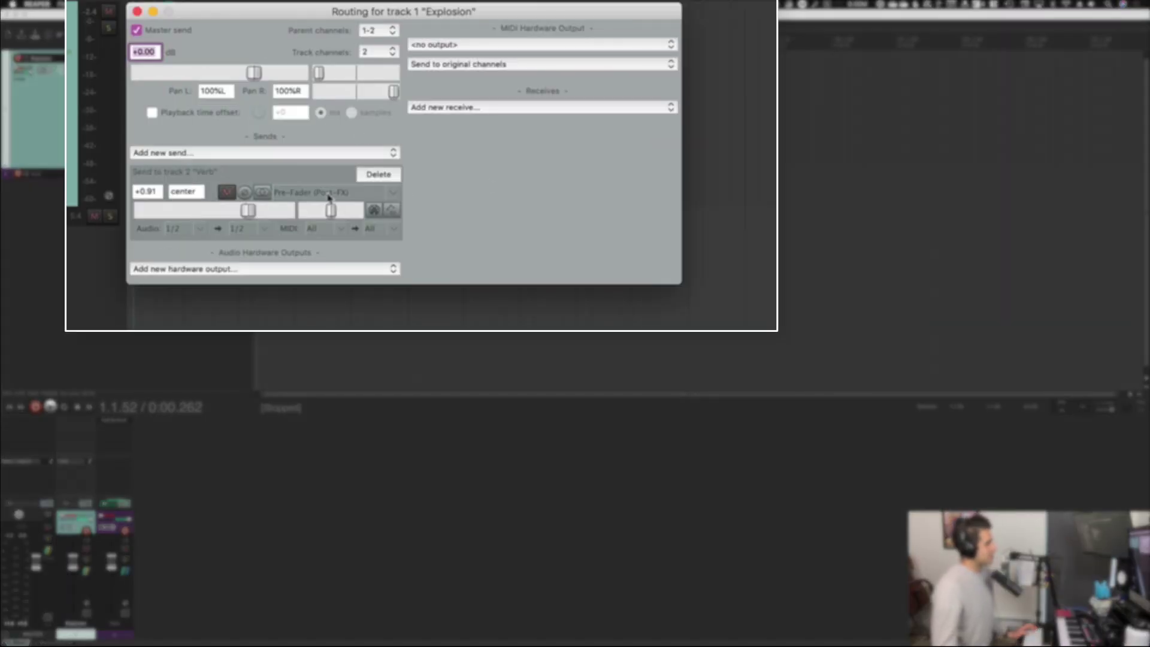
left_click(328, 192)
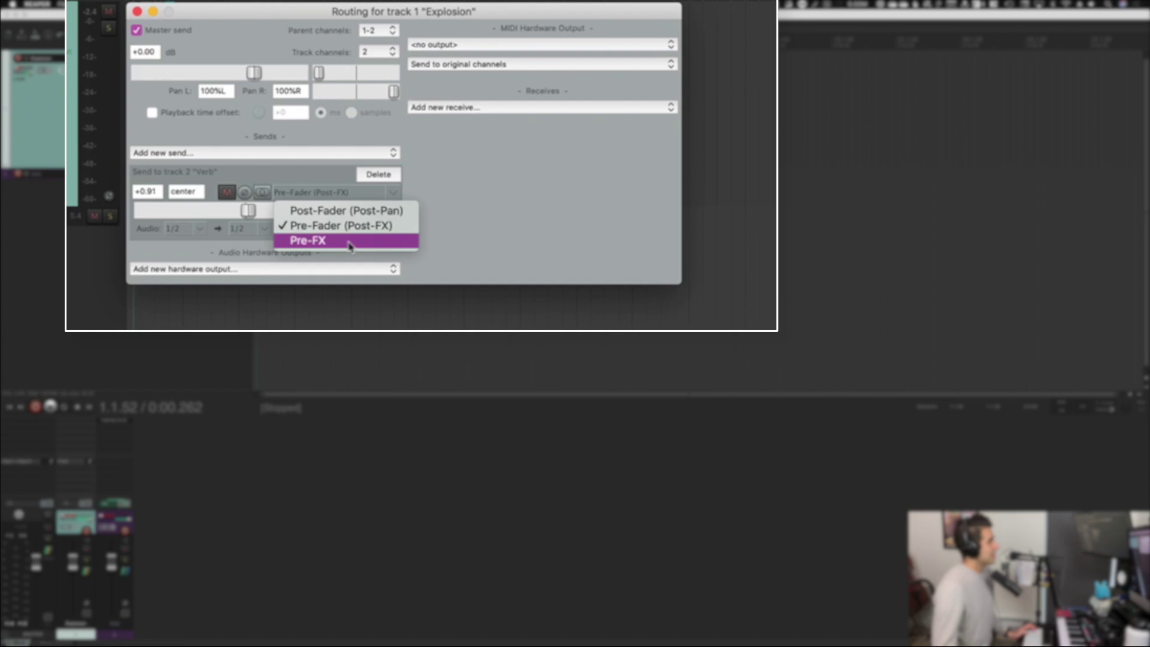
left_click(350, 245)
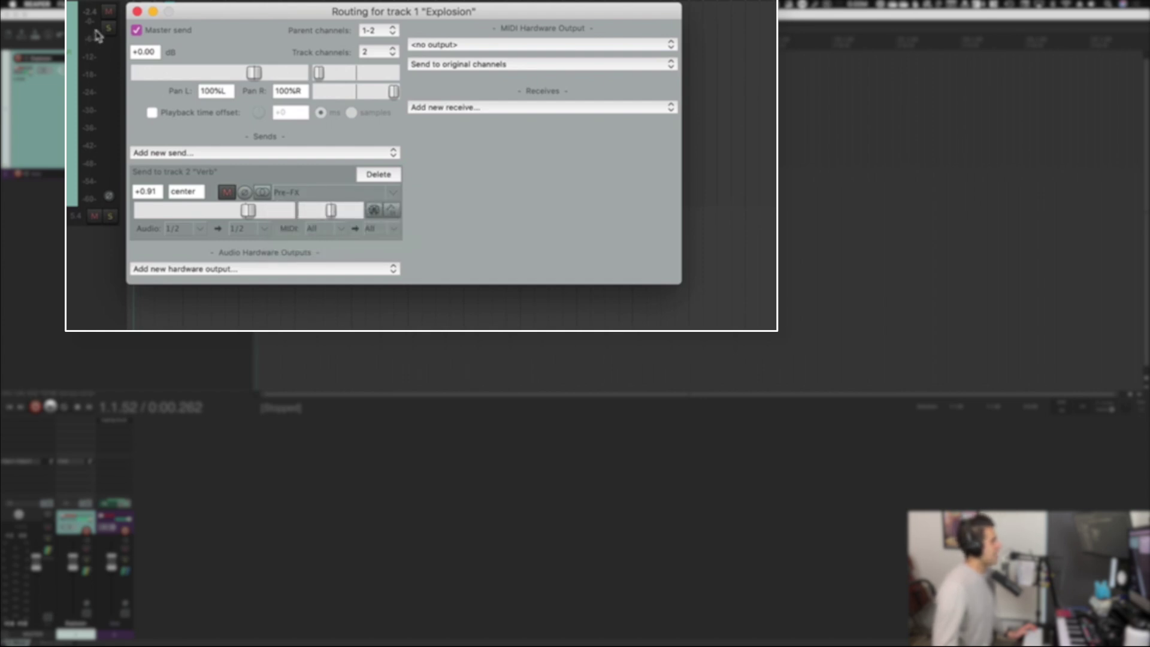
left_click(137, 10)
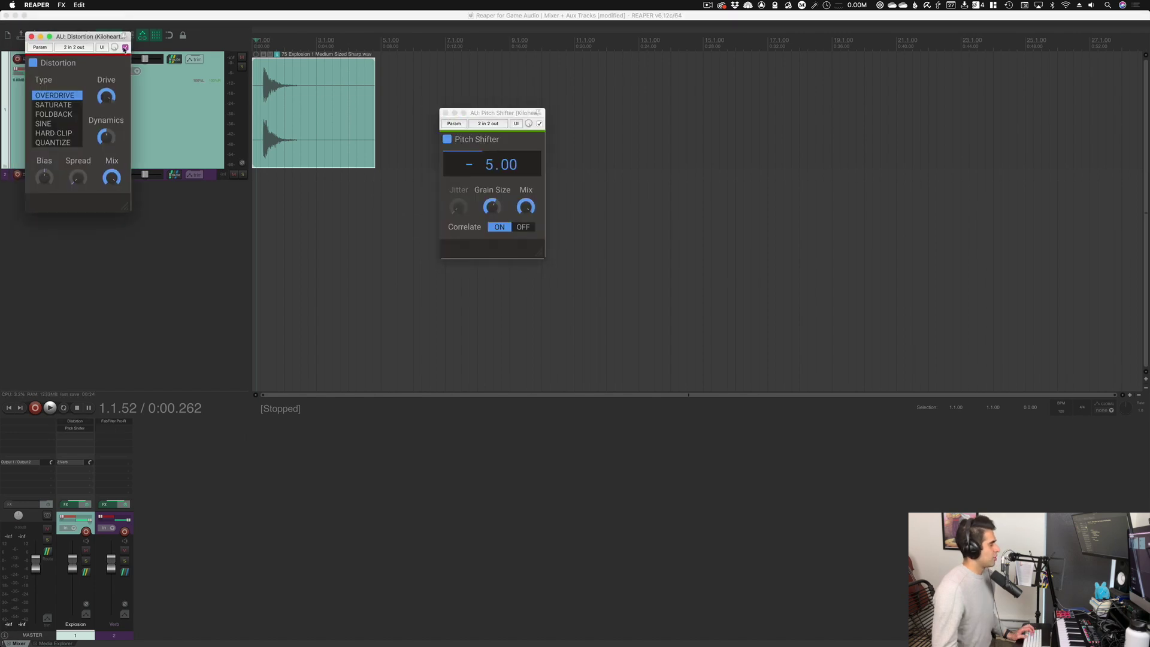
- Arrange the Distortion and Pitch Shifter (-5.00 semitones) windows side by side, then open the Explosion routing
left_click_drag(105, 38, 406, 98)
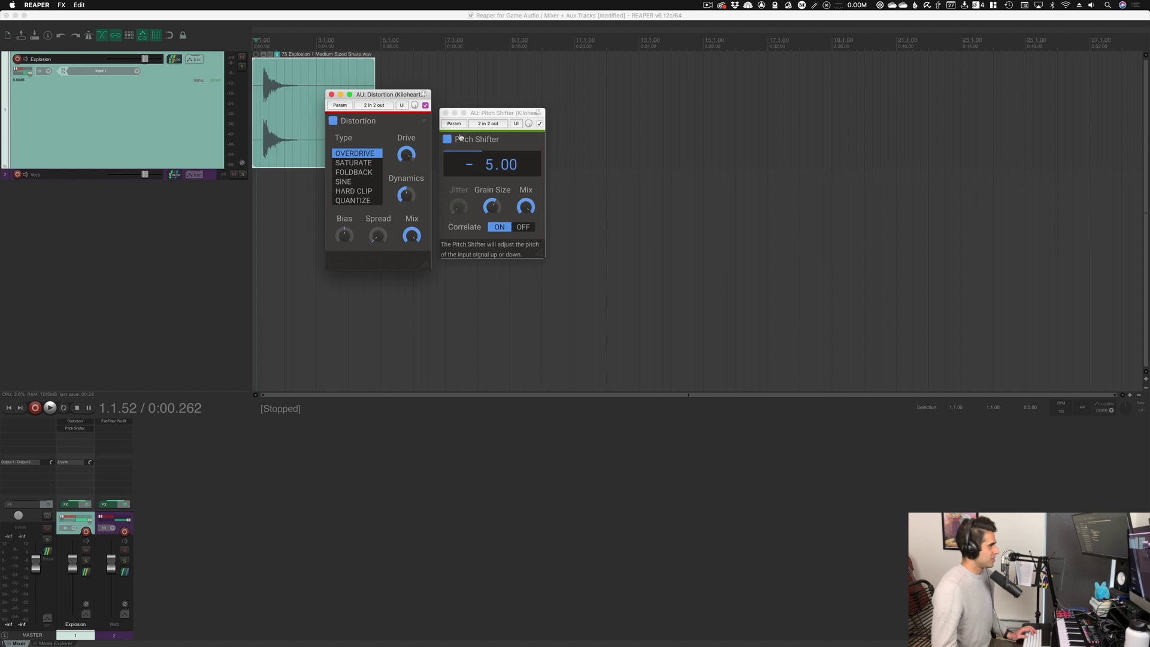
left_click(498, 114)
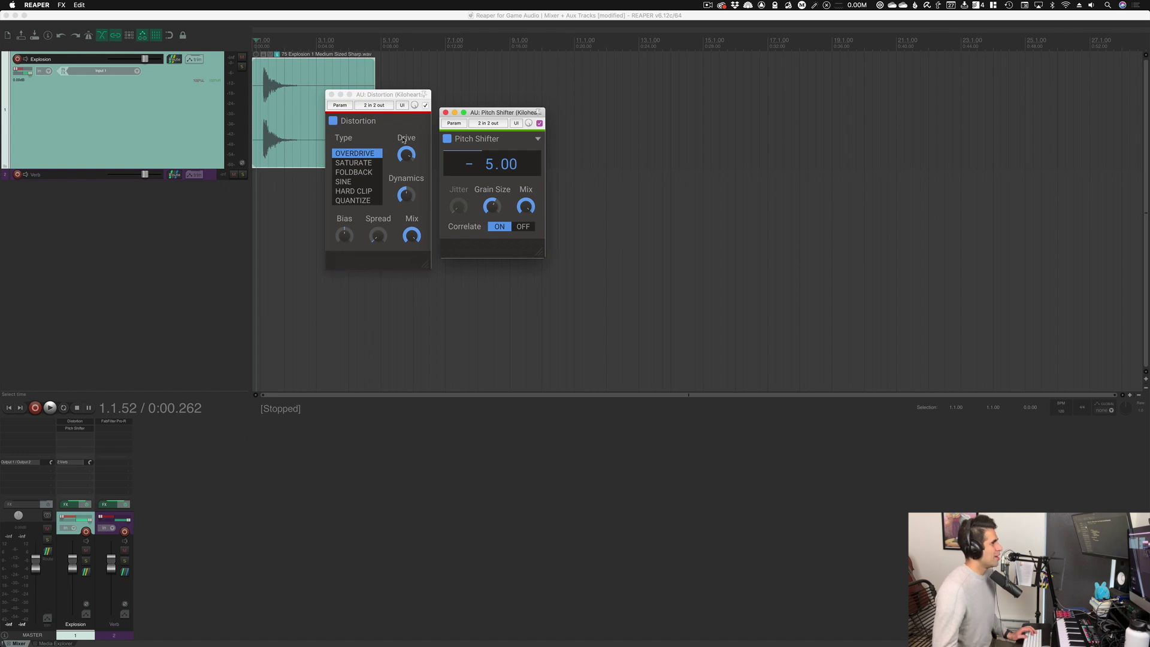
left_click(426, 118)
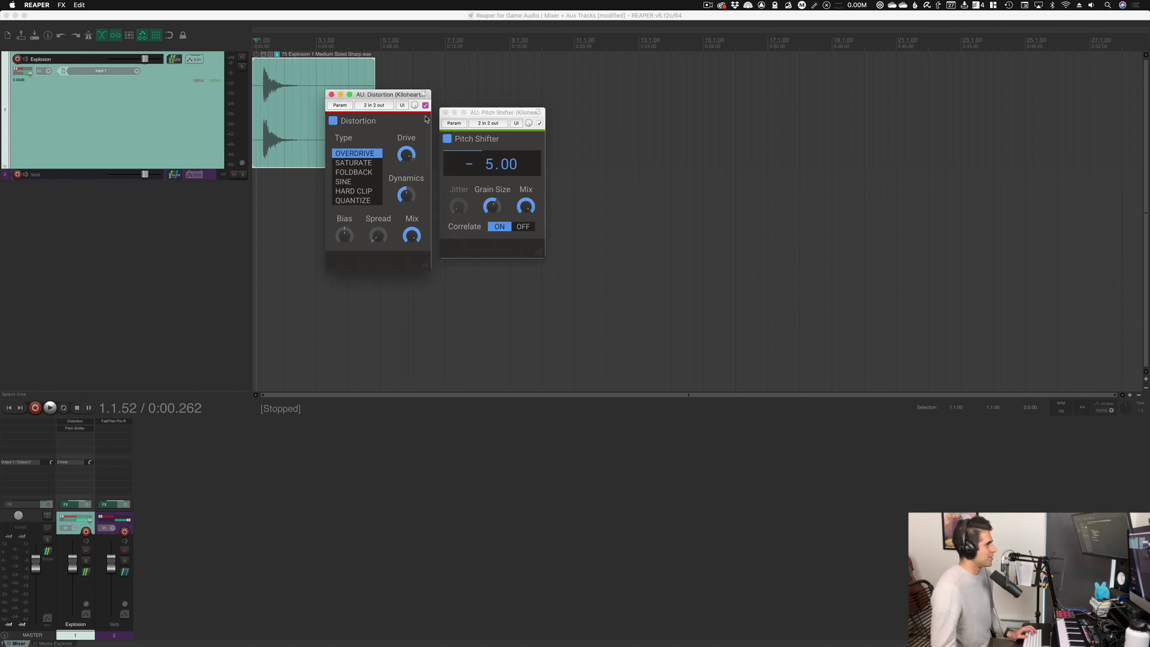
left_click(483, 113)
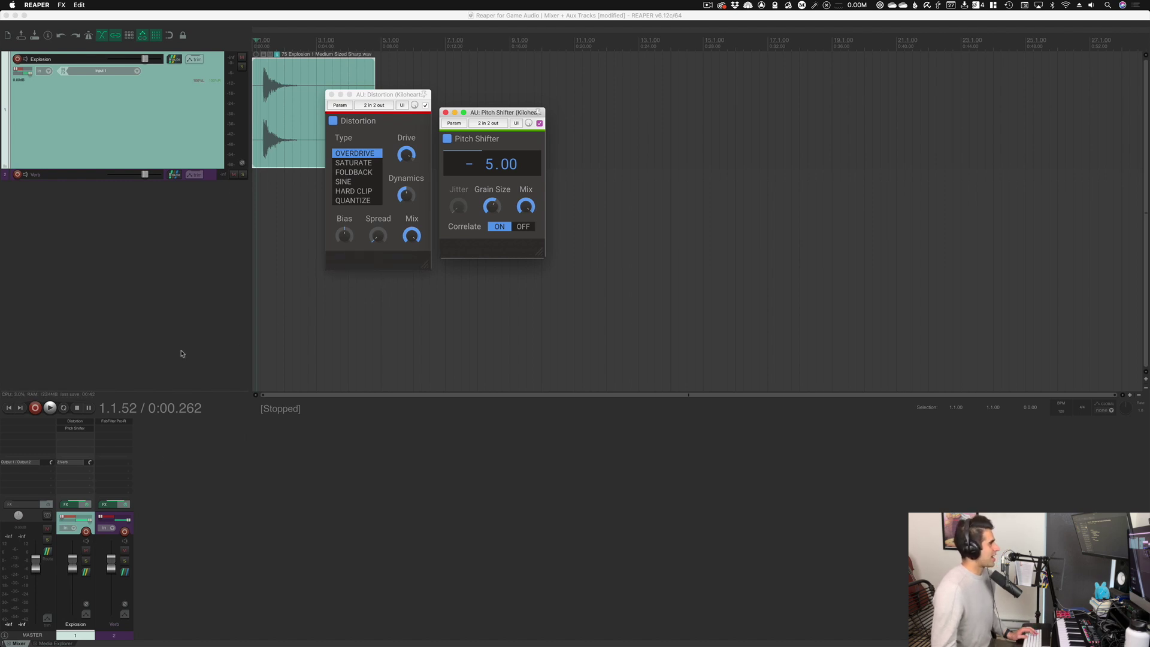
left_click(85, 571)
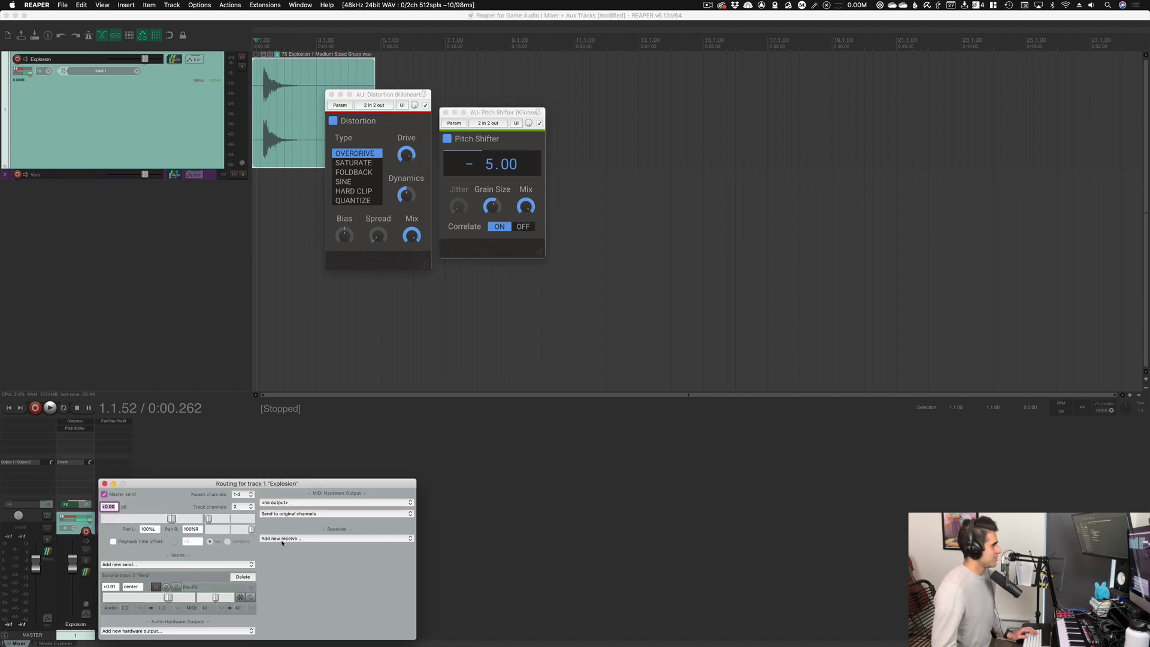
- Move the routing window aside, pull the Explosion fader to -72.6 dB, and play to hear only the Verb send
left_click(198, 607)
left_click(205, 590)
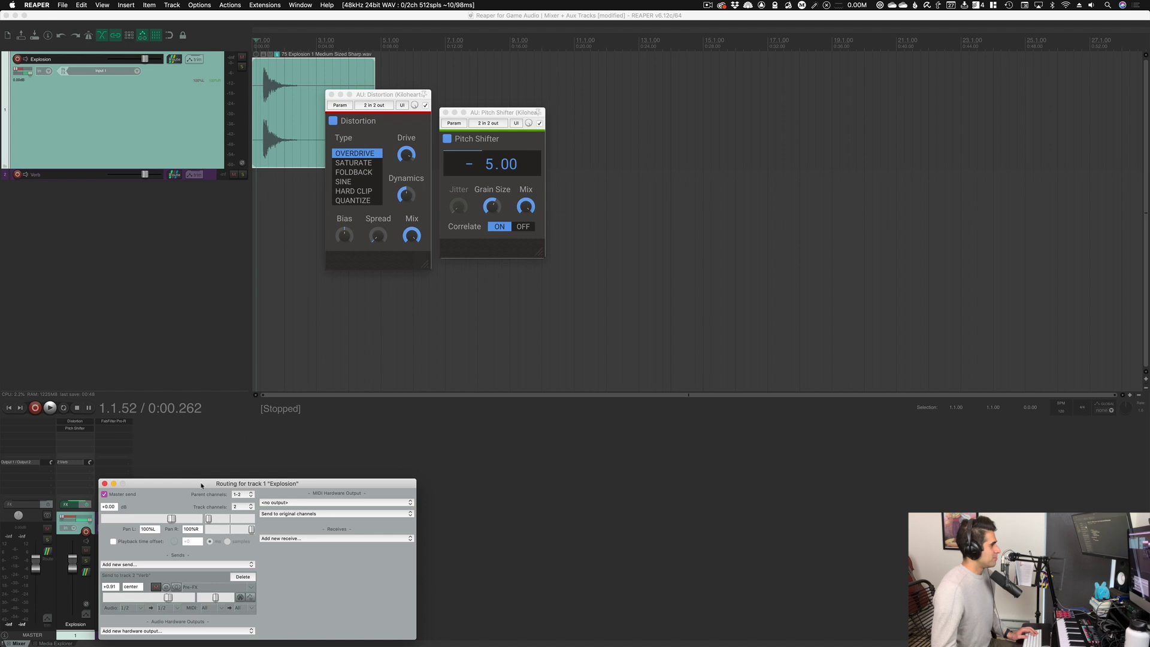
left_click_drag(202, 485, 325, 407)
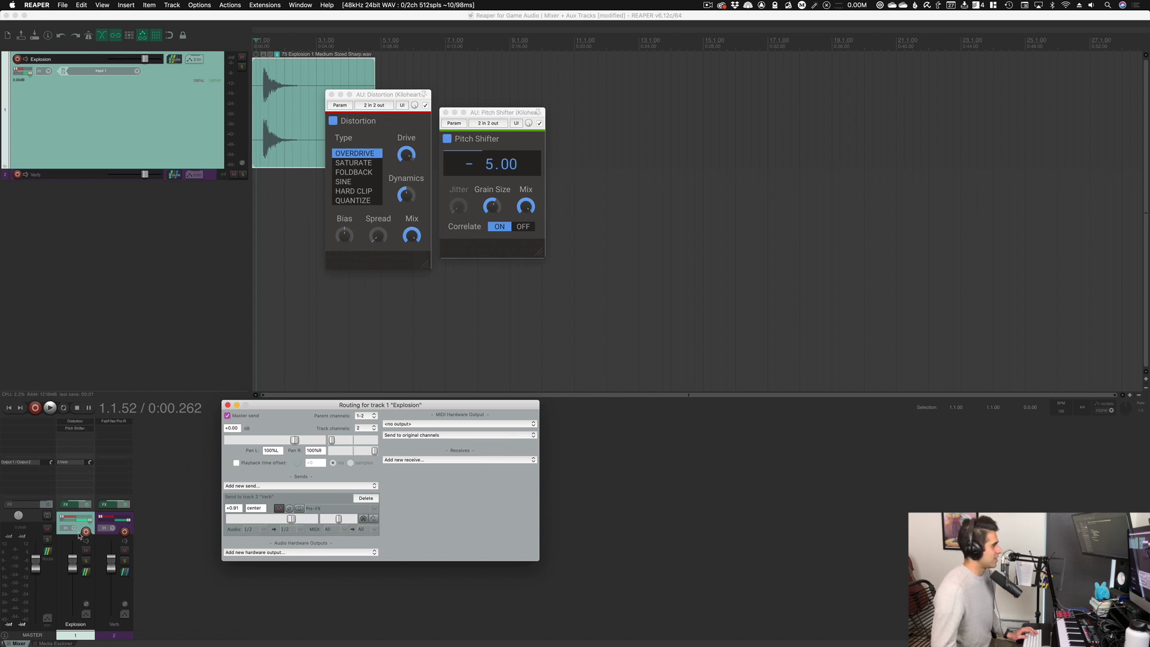
left_click_drag(75, 565, 80, 609)
key("space")
key("space")
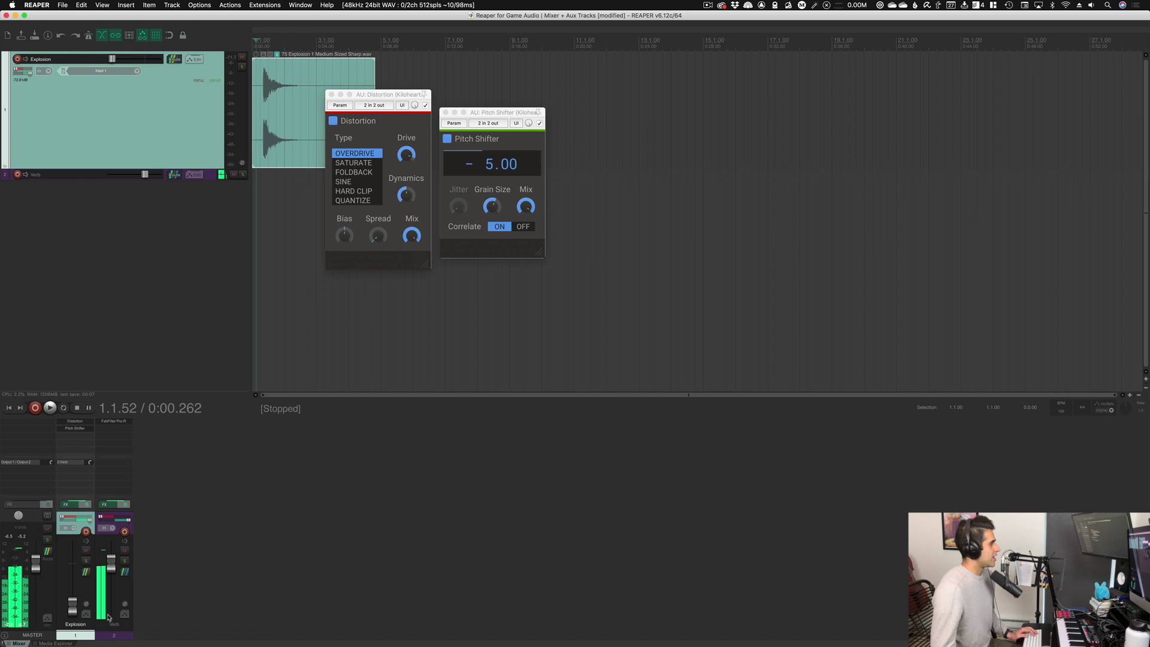
- Lower the Explosion to -18.2 dB, mute the Verb track, and play the project
double_click(72, 606)
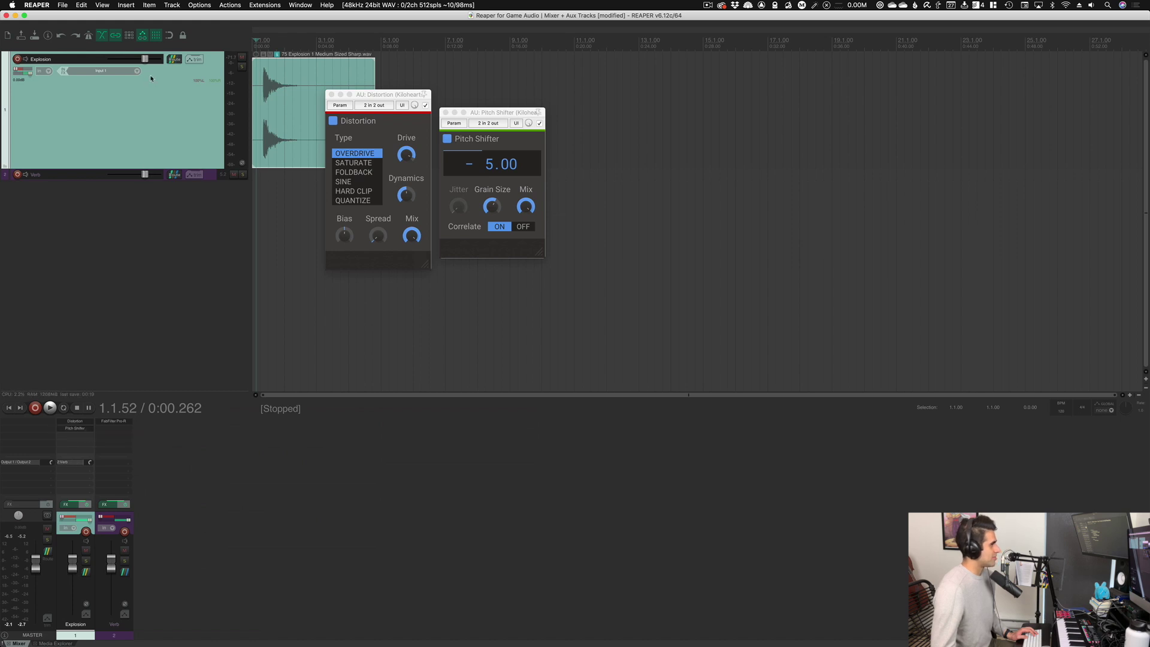
left_click_drag(144, 59, 129, 58)
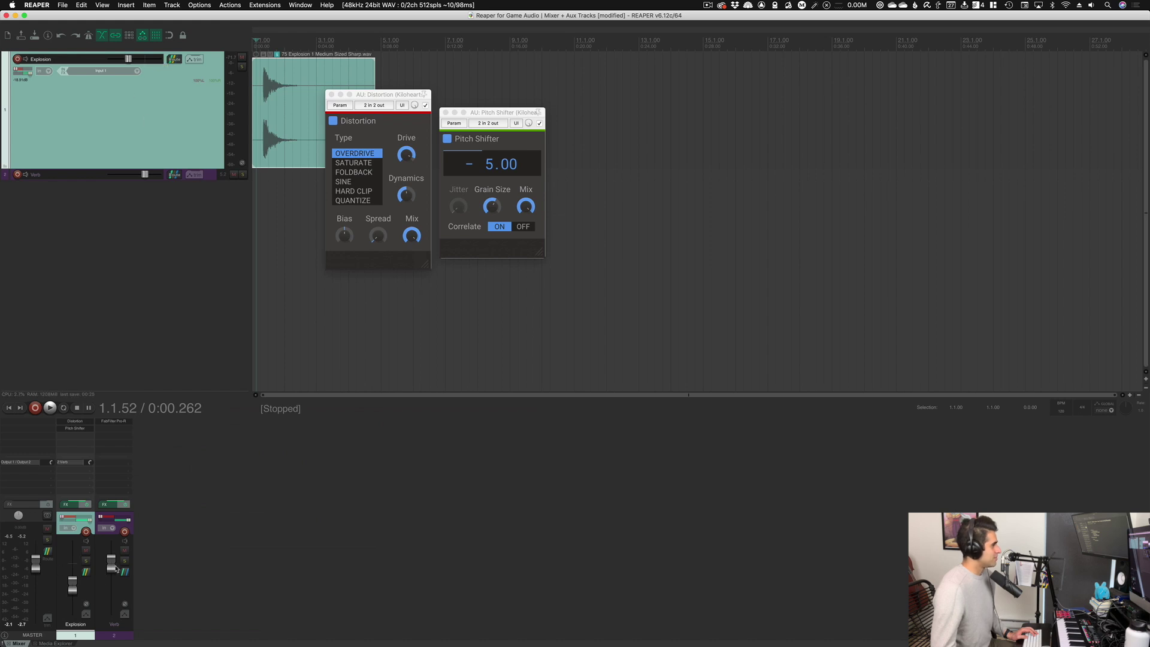
left_click(125, 551)
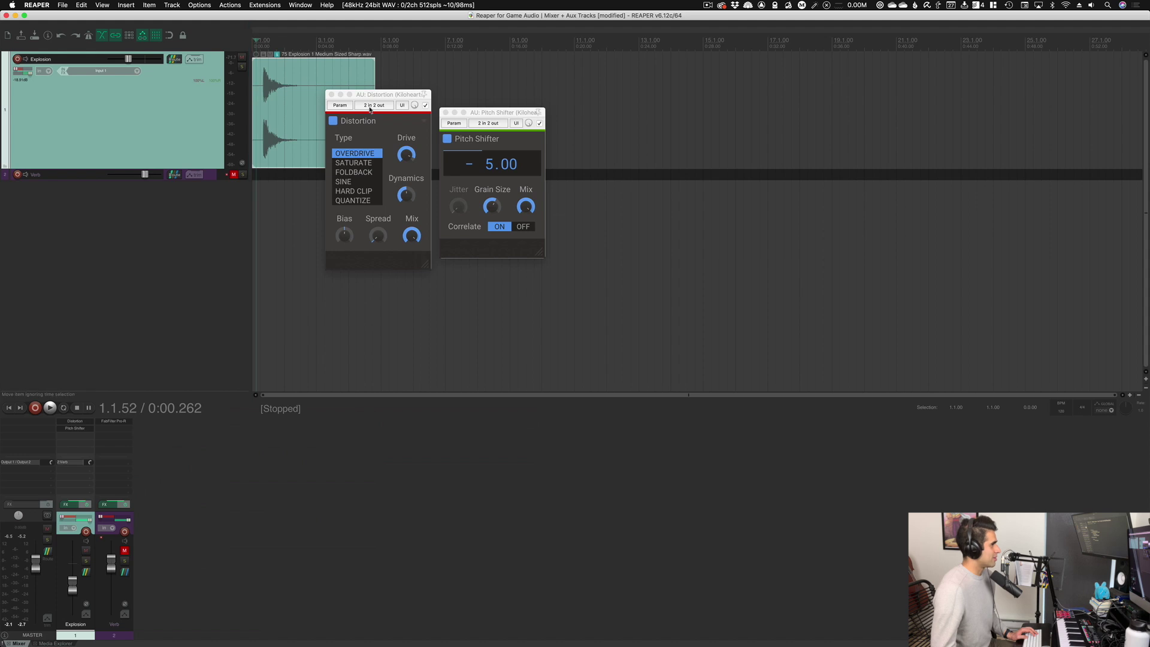
key("space")
mouse_move(496, 204)
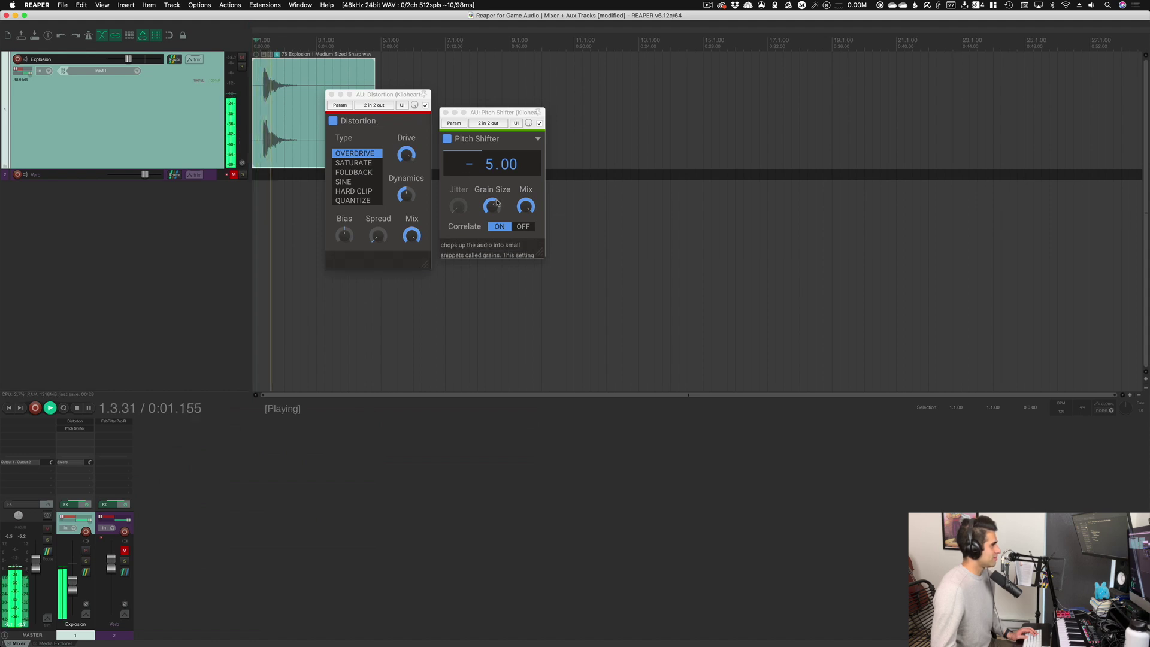
key("space")
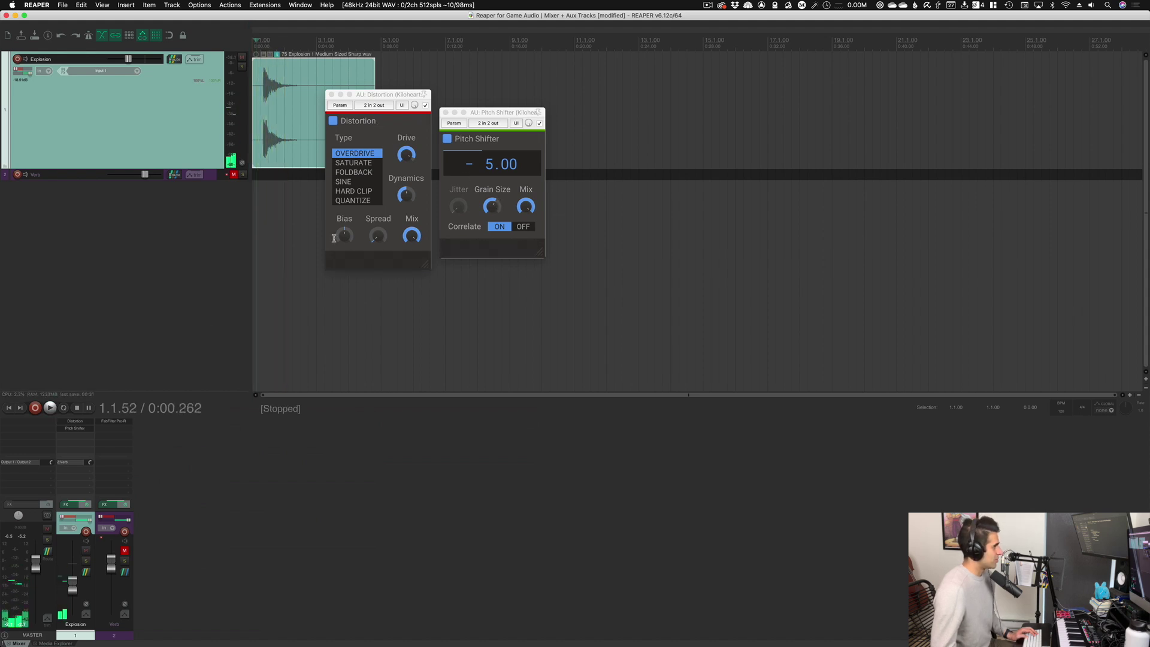
- Change the Pitch Shifter amount from -5.00 to -11.00, play it, and reset Explosion to 0 dB
left_click(487, 167)
key("space")
key("space")
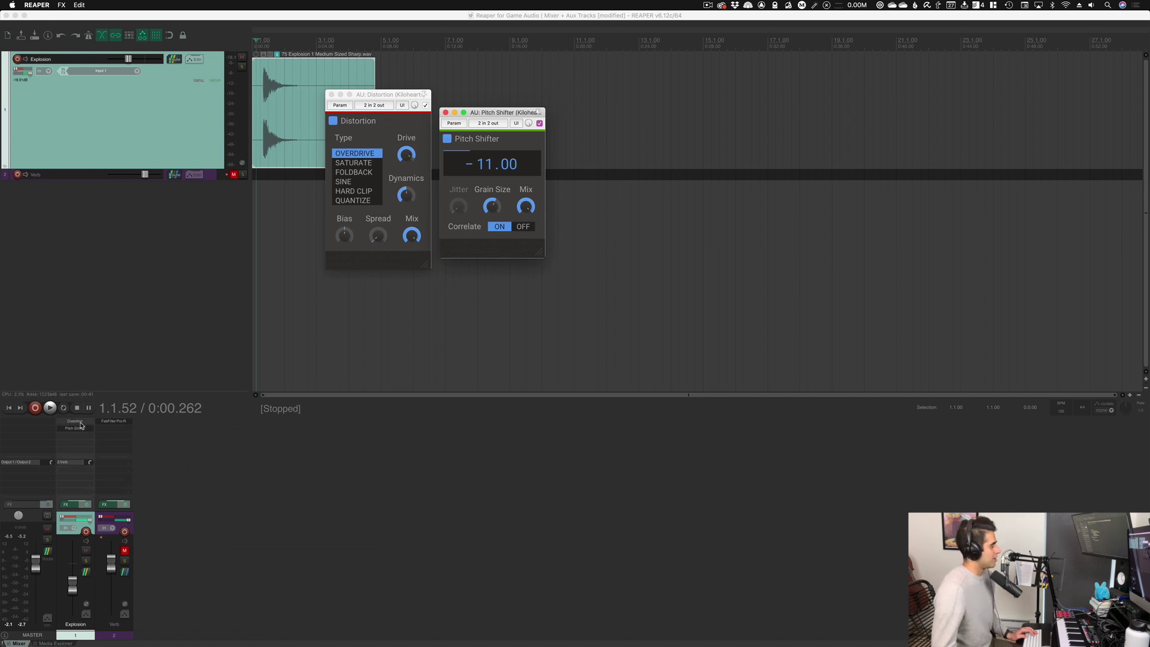
double_click(69, 582)
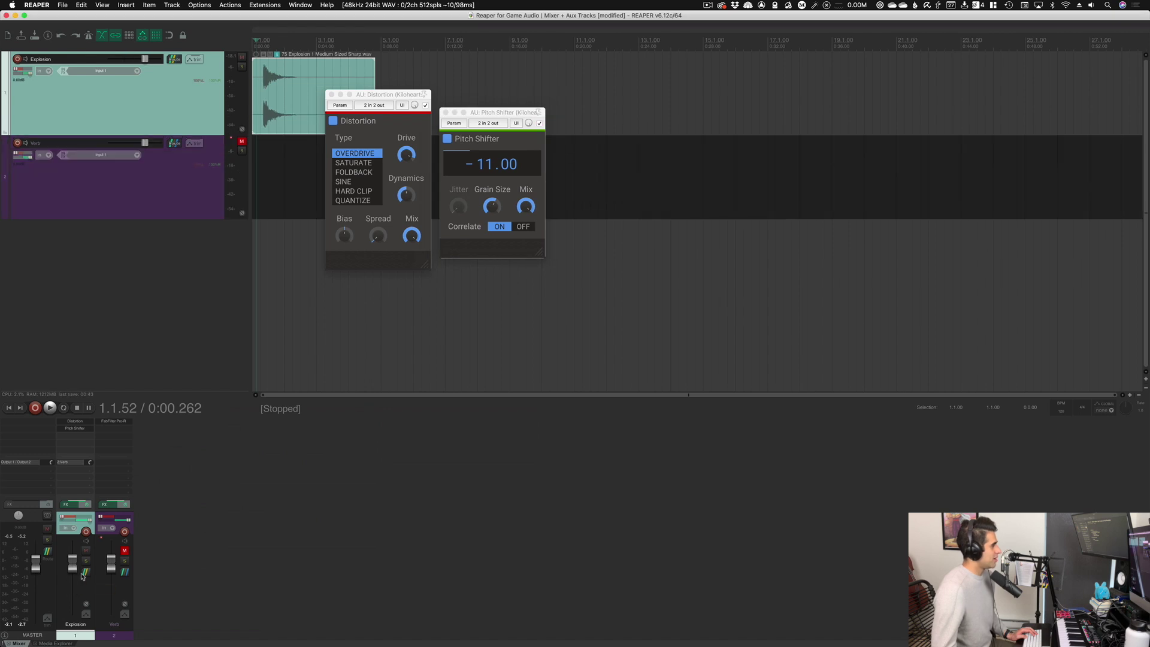
- Set the Explosion's Verb send to Post-Fader (Post-Pan) in the routing window and close it
left_click(84, 573)
left_click_drag(271, 484, 436, 273)
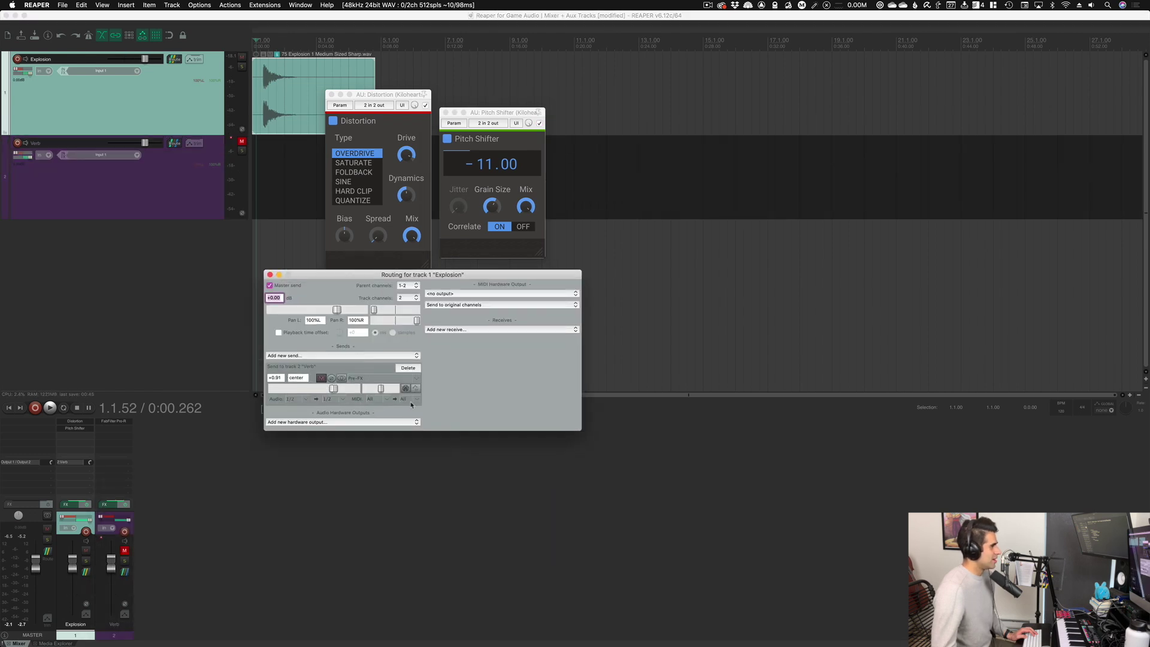
left_click(326, 406)
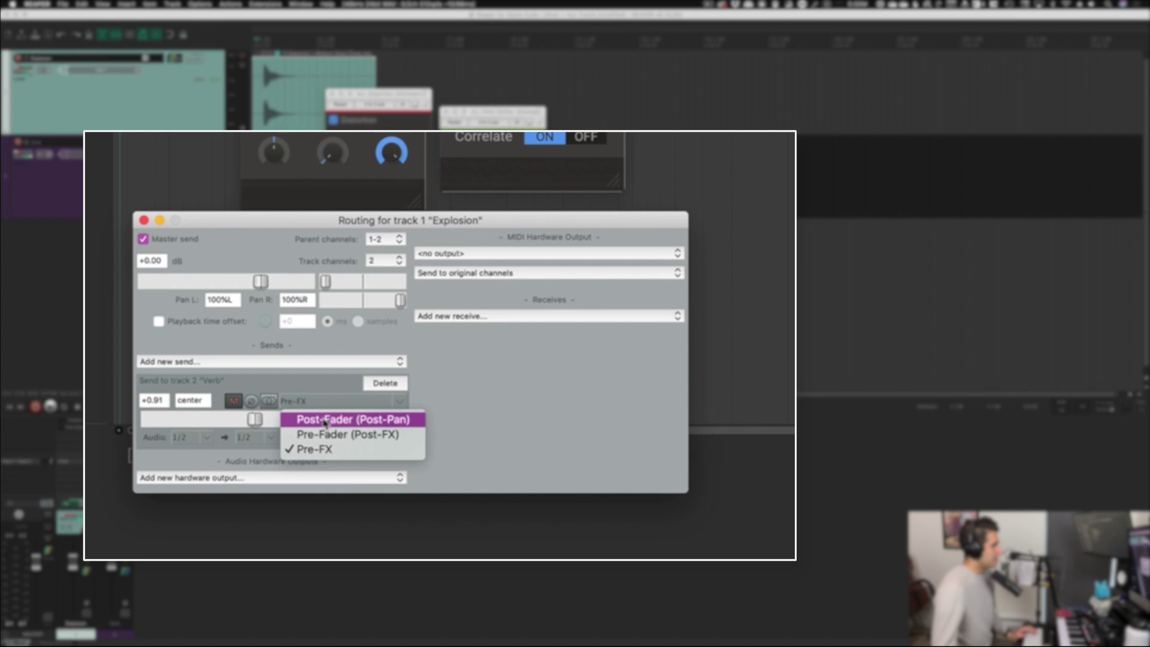
left_click(325, 420)
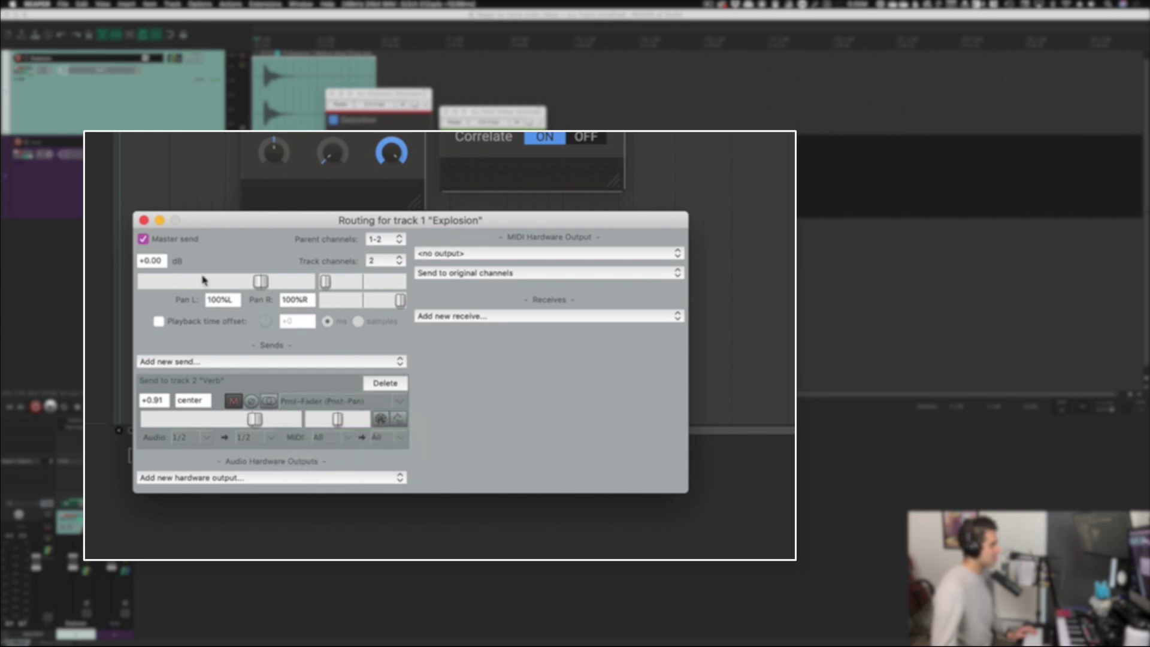
left_click(143, 220)
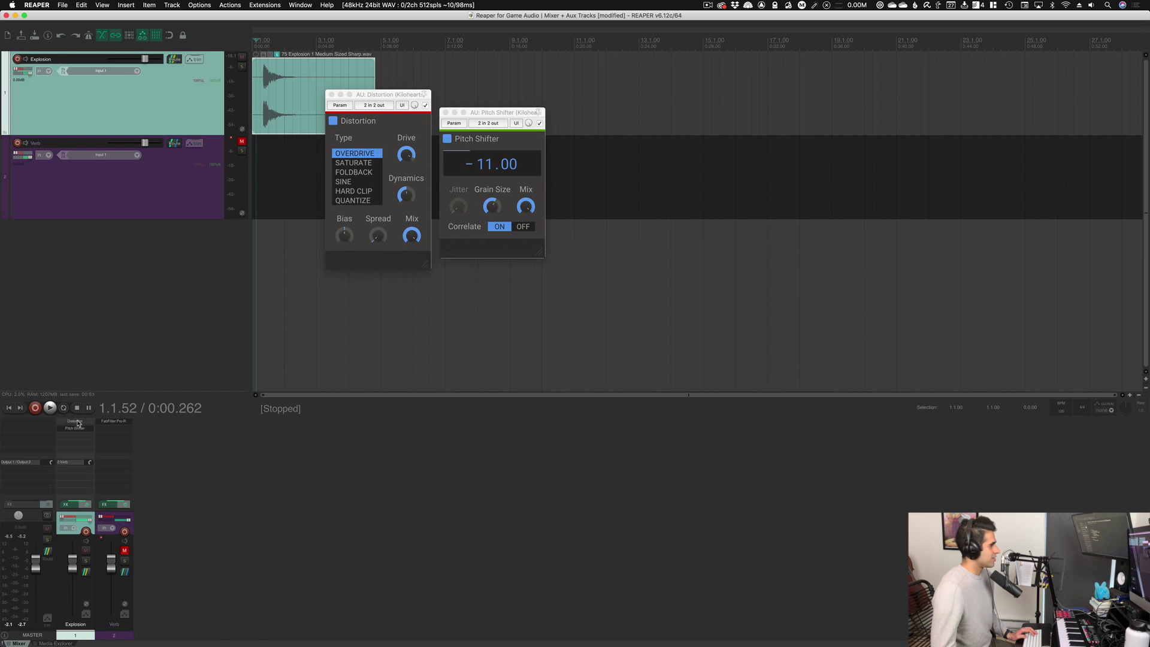
- Unmute Verb, lower the Explosion volume to -17.0 dB, and play the project
left_click_drag(72, 567, 87, 587)
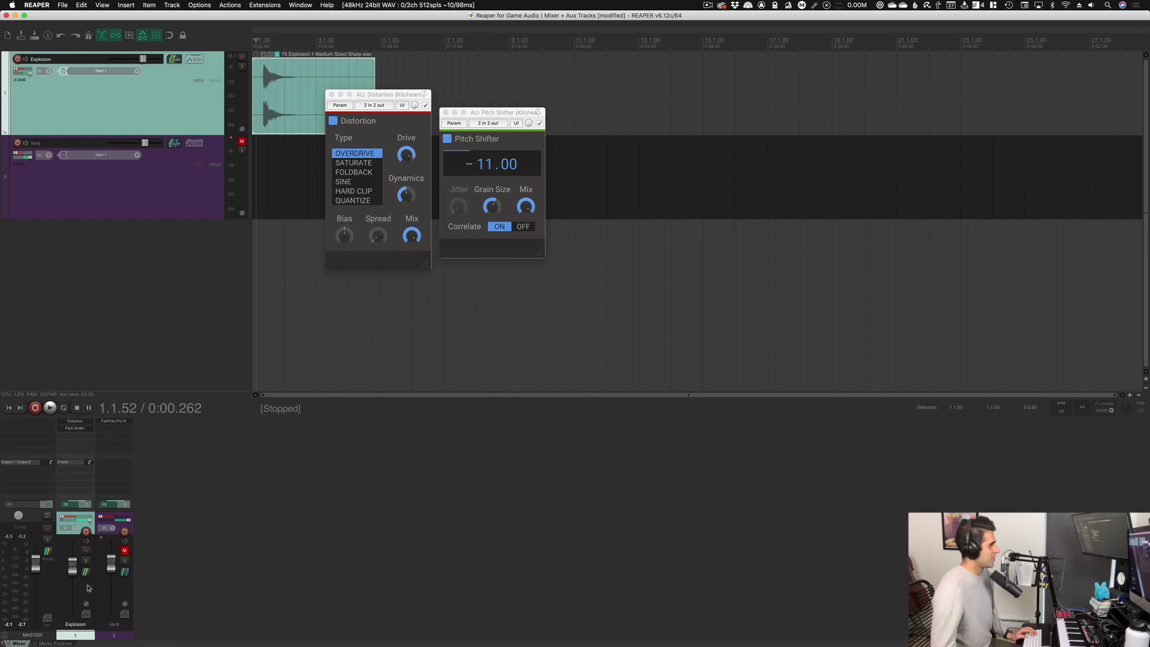
left_click(126, 551)
left_click_drag(82, 569, 97, 587)
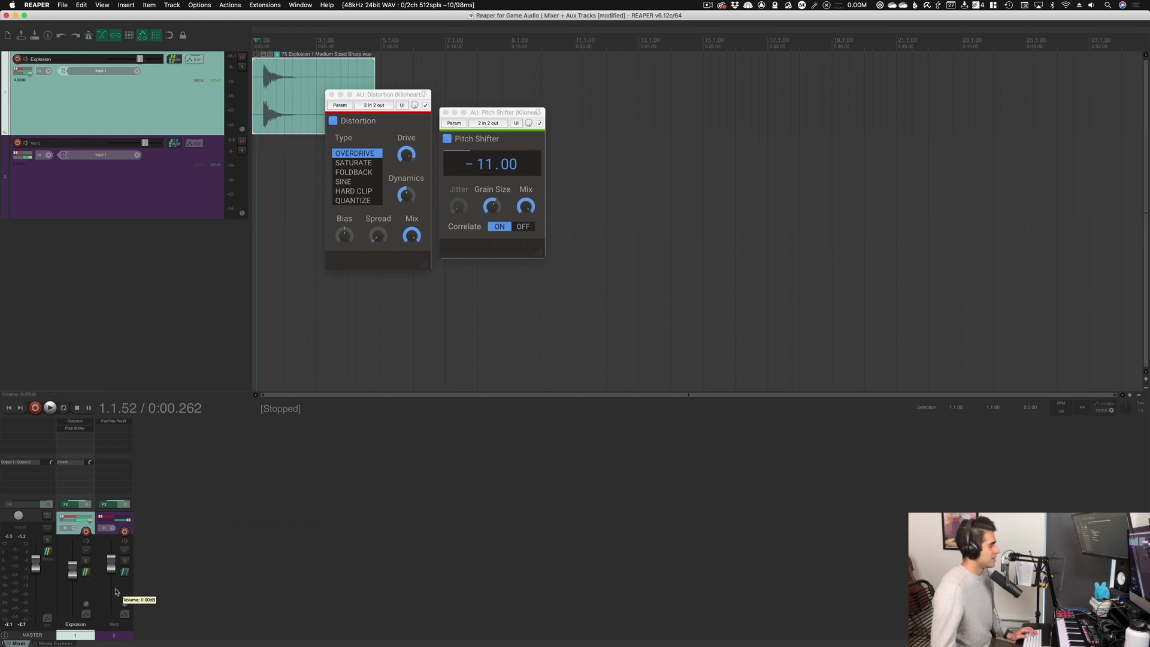
left_click_drag(76, 574, 70, 586)
key("space")
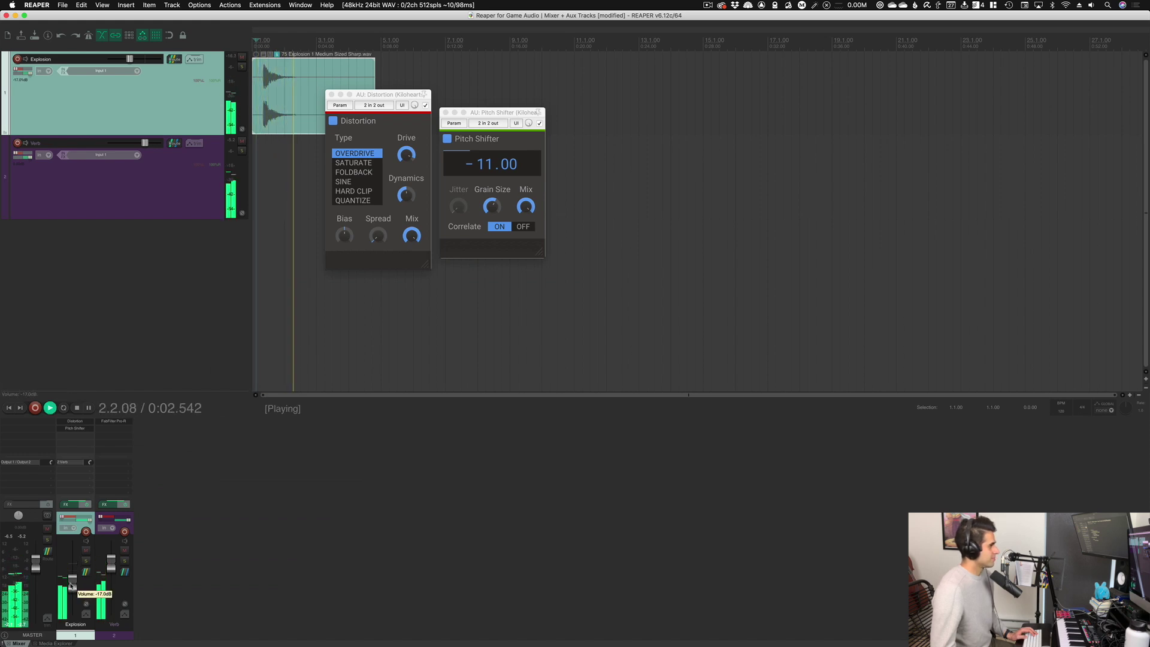
key("space")
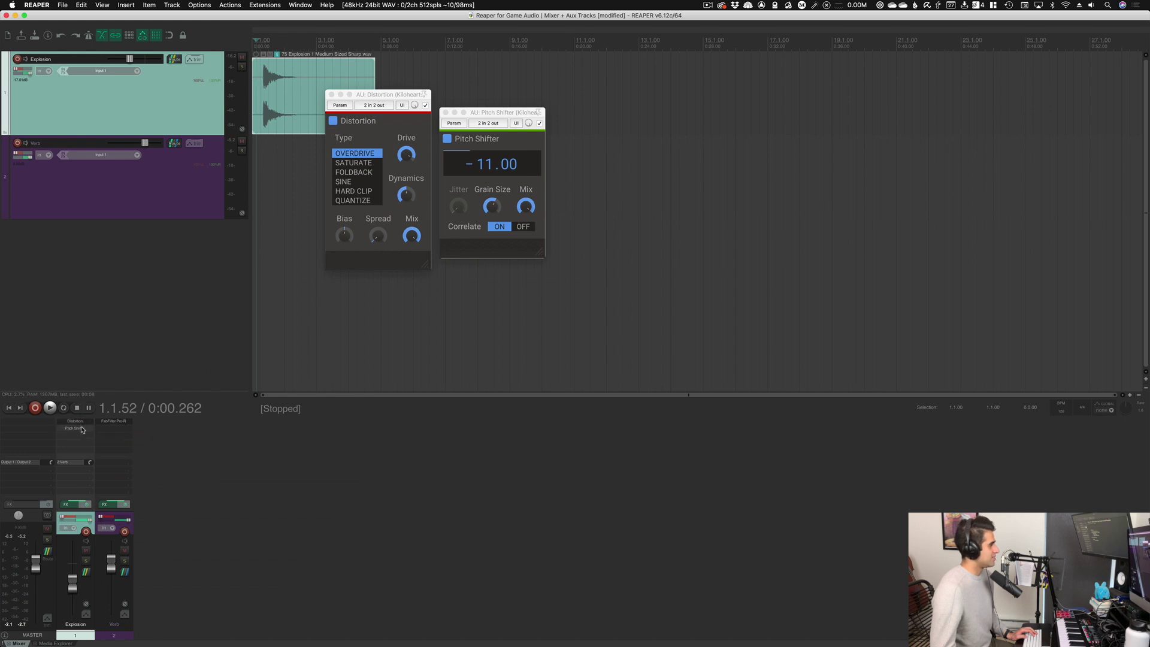
- Reset Explosion to 0 dB, switch its Verb send to Pre-Fader (Post-FX), then pull its fader far down
double_click(73, 586)
left_click(86, 572)
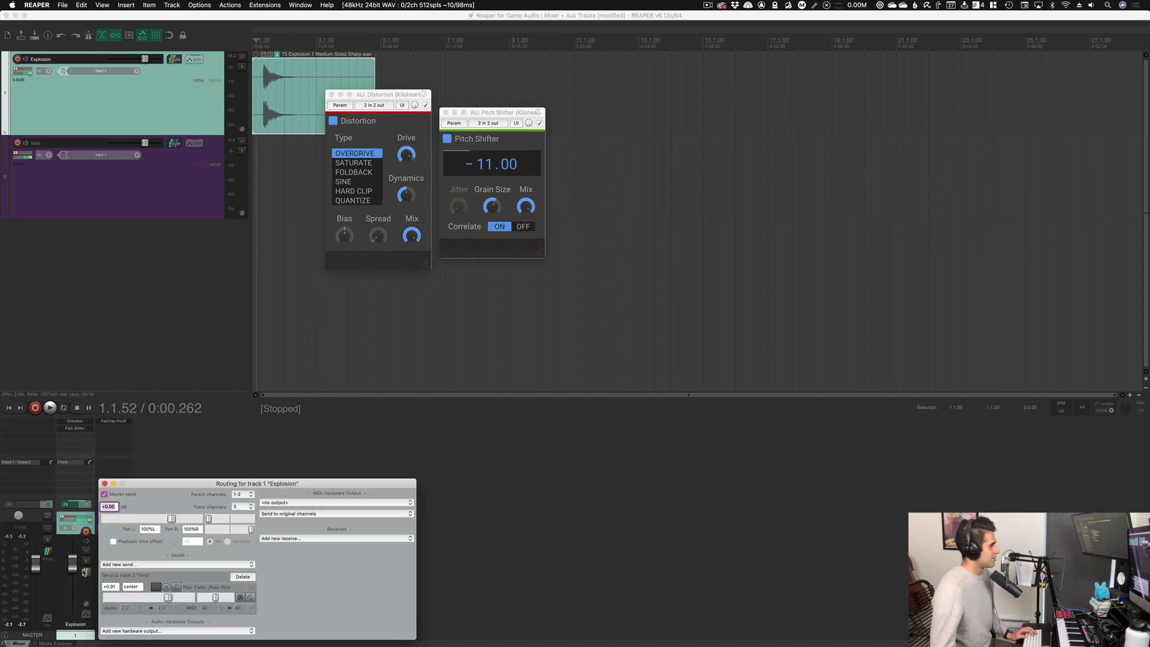
left_click_drag(252, 483, 399, 338)
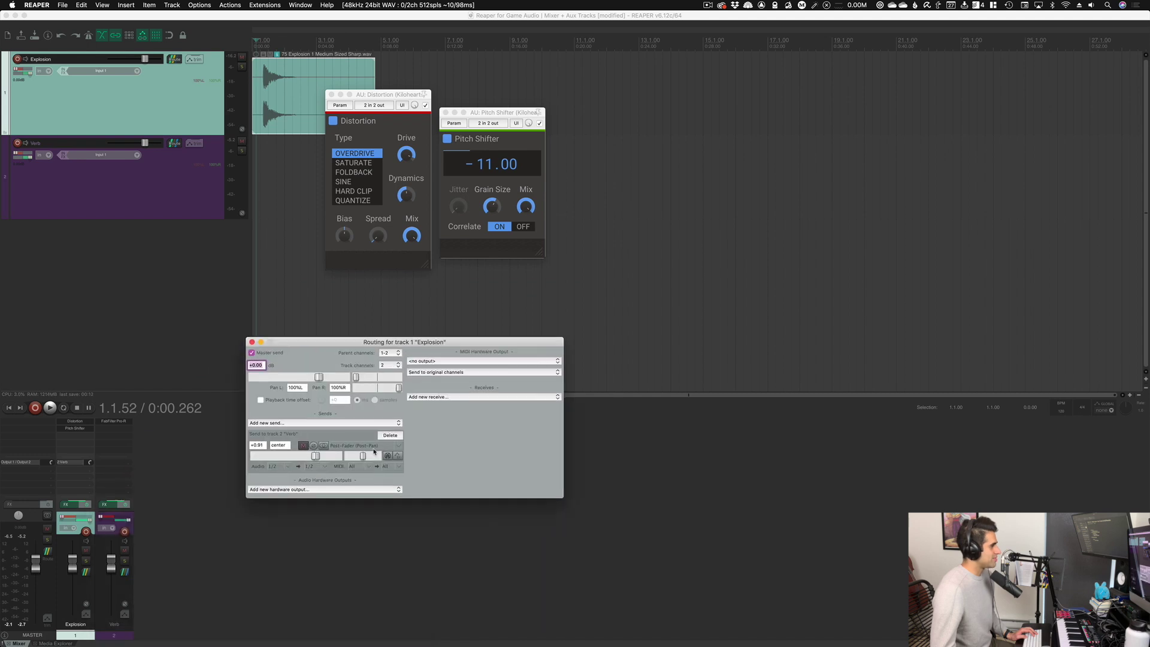
left_click(372, 445)
left_click(327, 501)
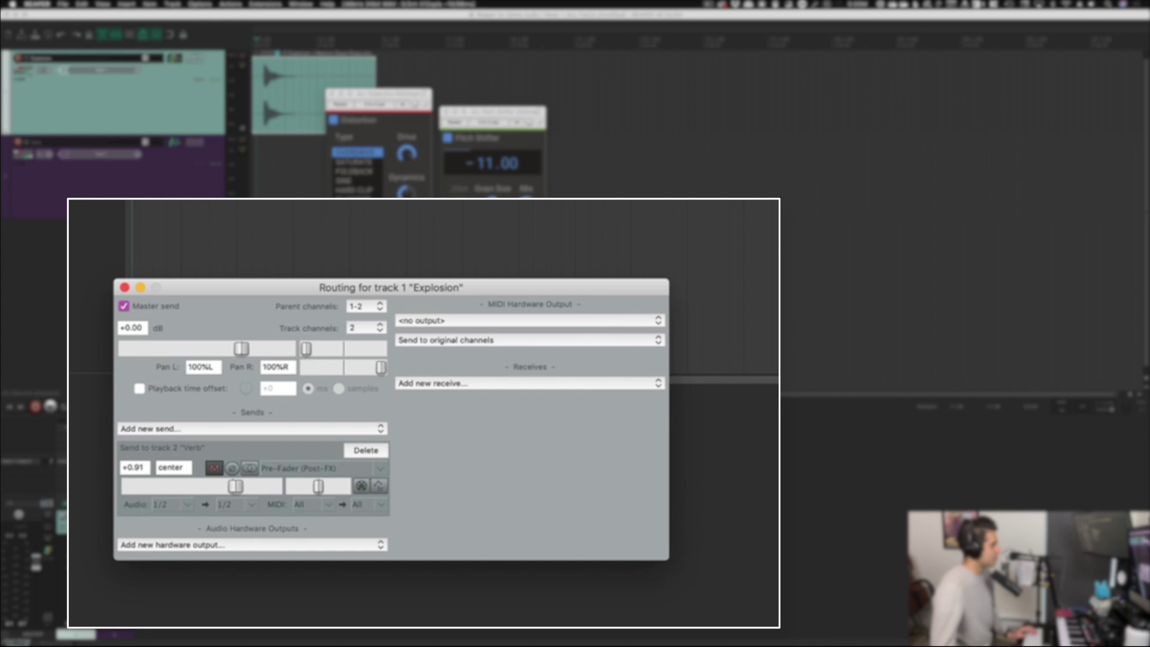
key("Escape")
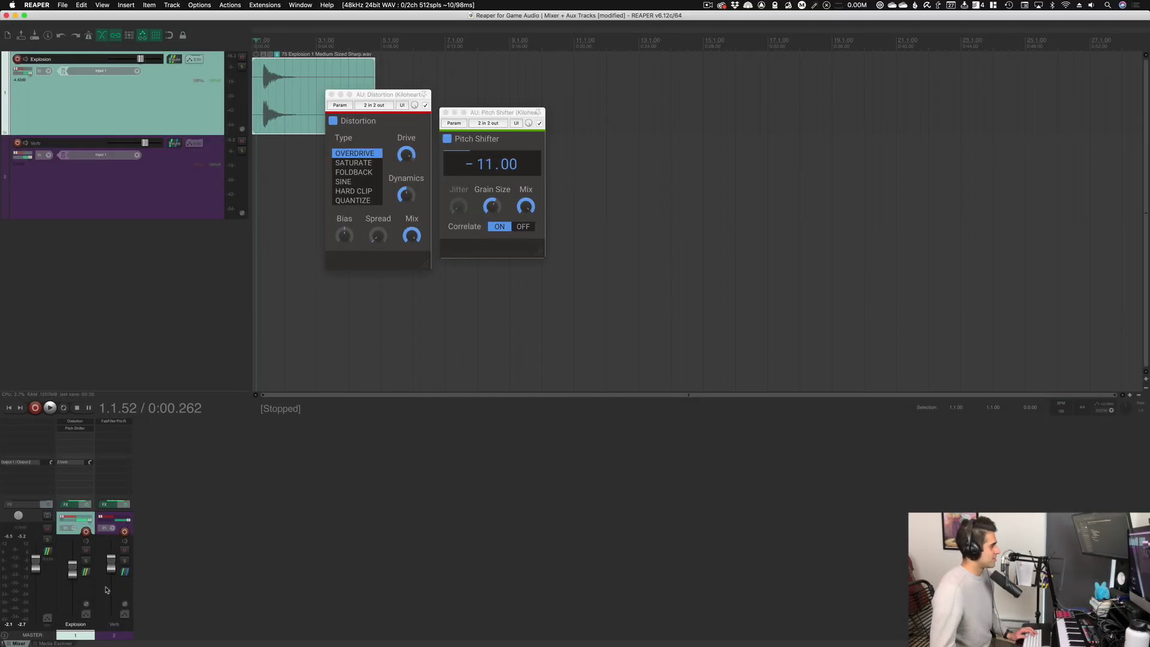
left_click_drag(73, 572, 70, 613)
- Play back briefly with Explosion turned down, select Verb, and close the Distortion and Pitch Shifter windows
key("space")
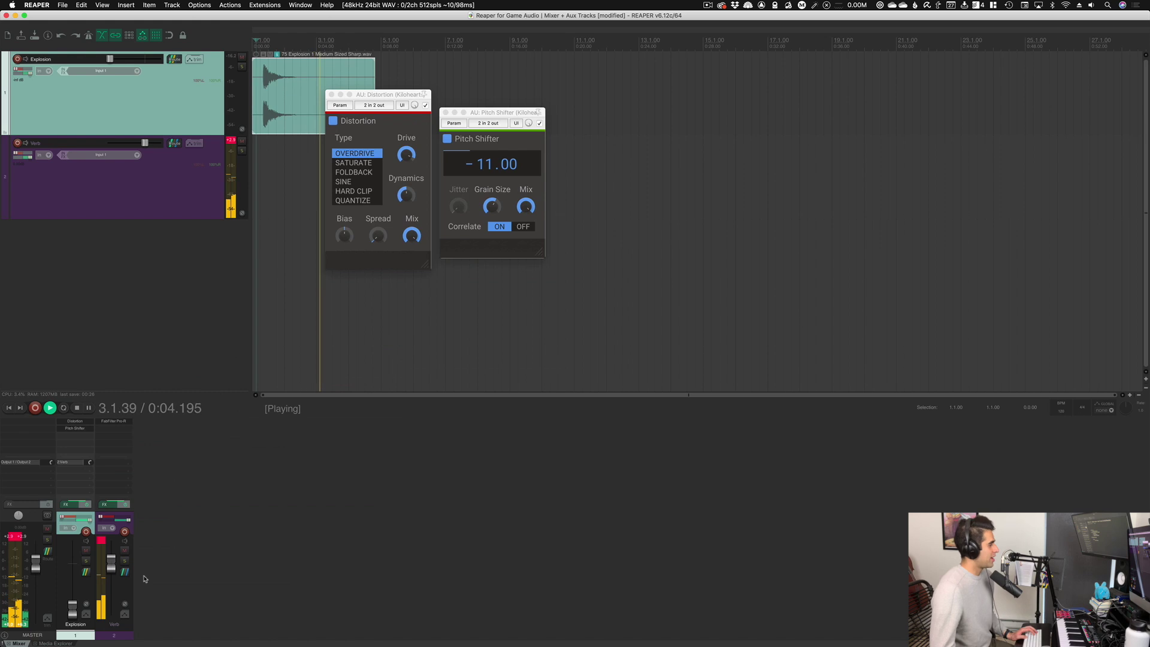
key("space")
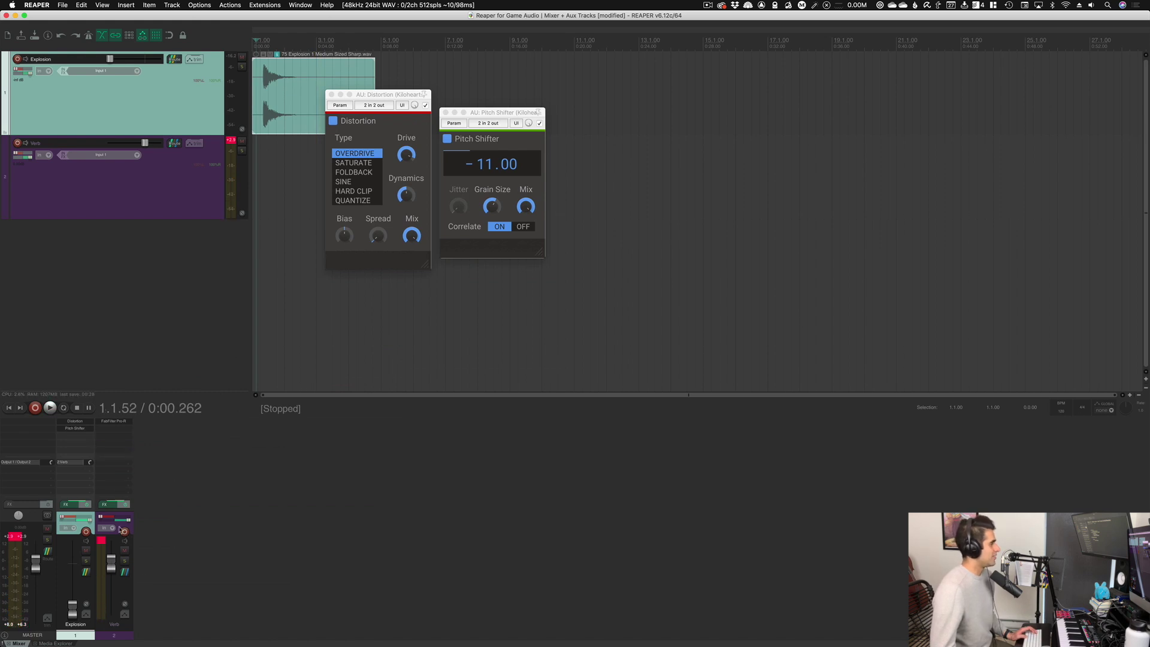
left_click(110, 630)
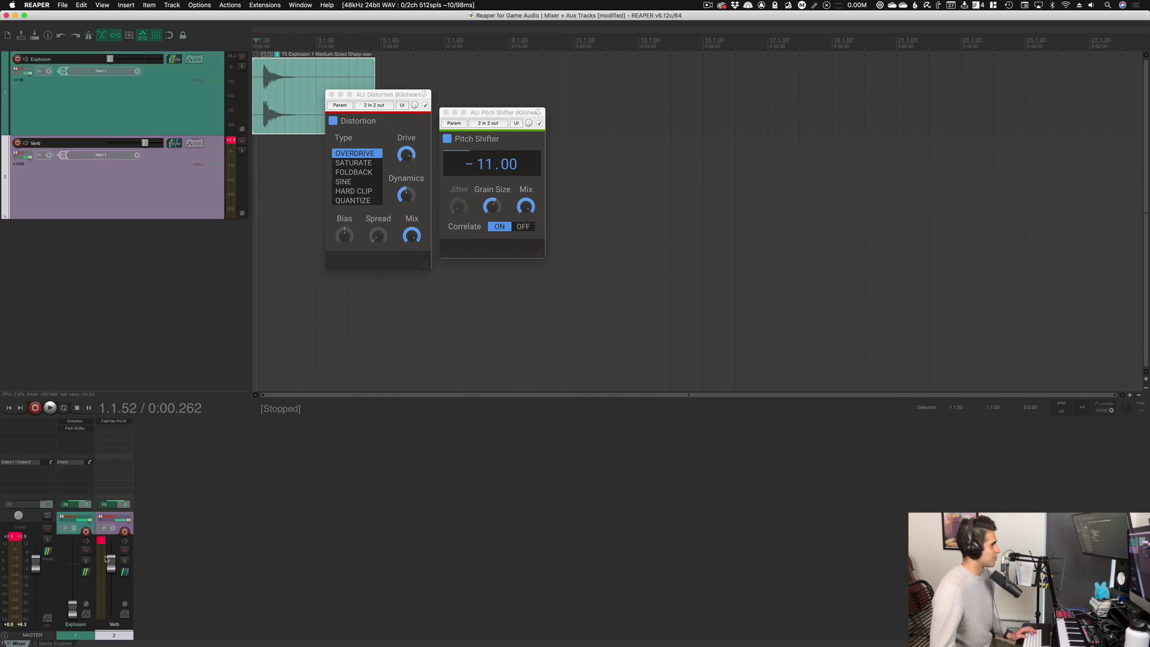
left_click(331, 94)
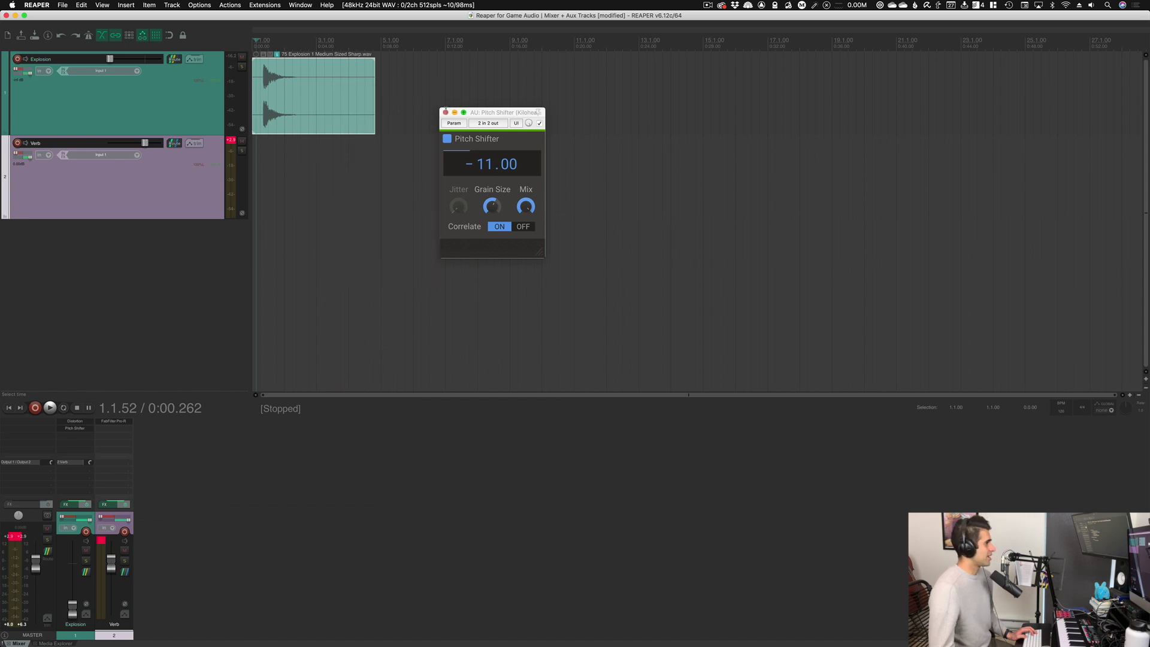
left_click(445, 112)
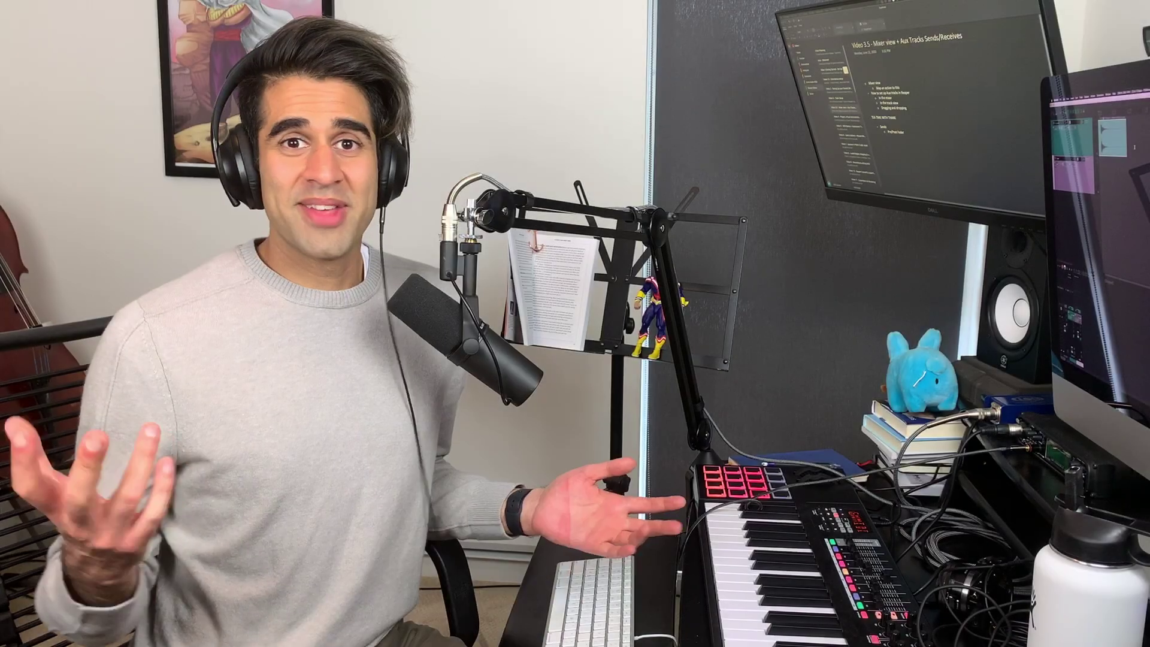